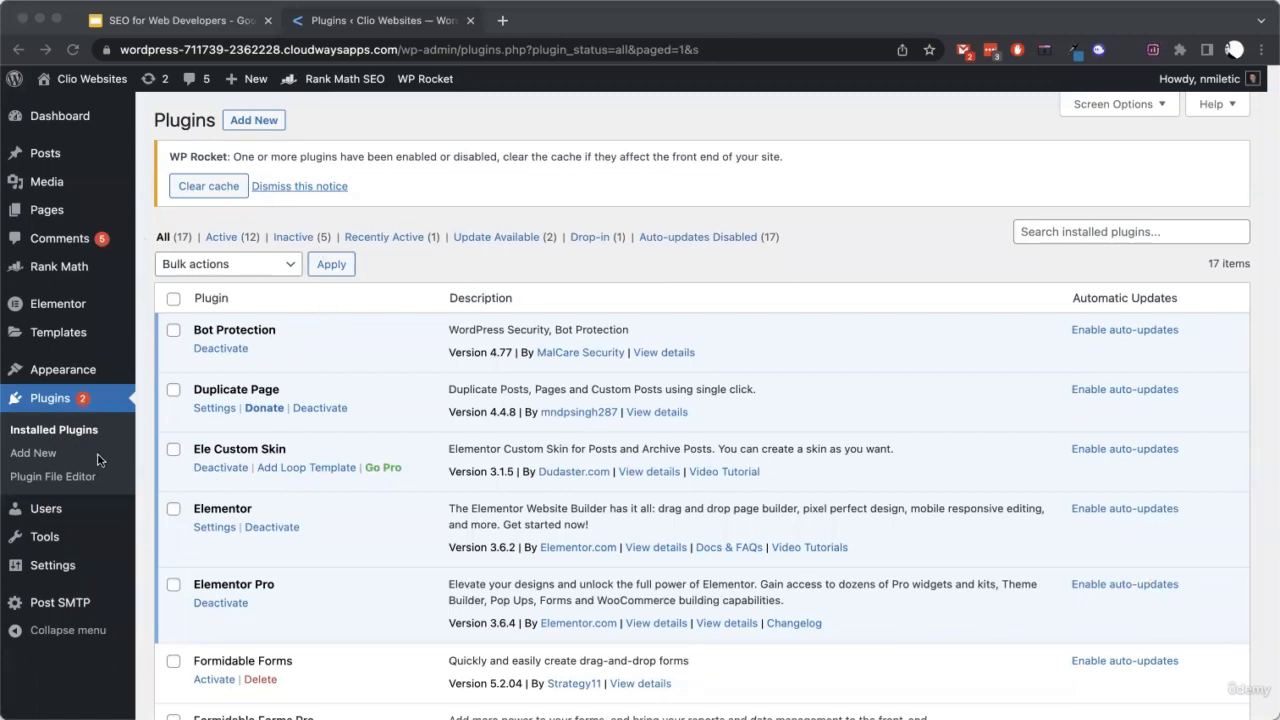
Open the page for adding new plugins and search the plugin directory for "yoast"
click(50, 456)
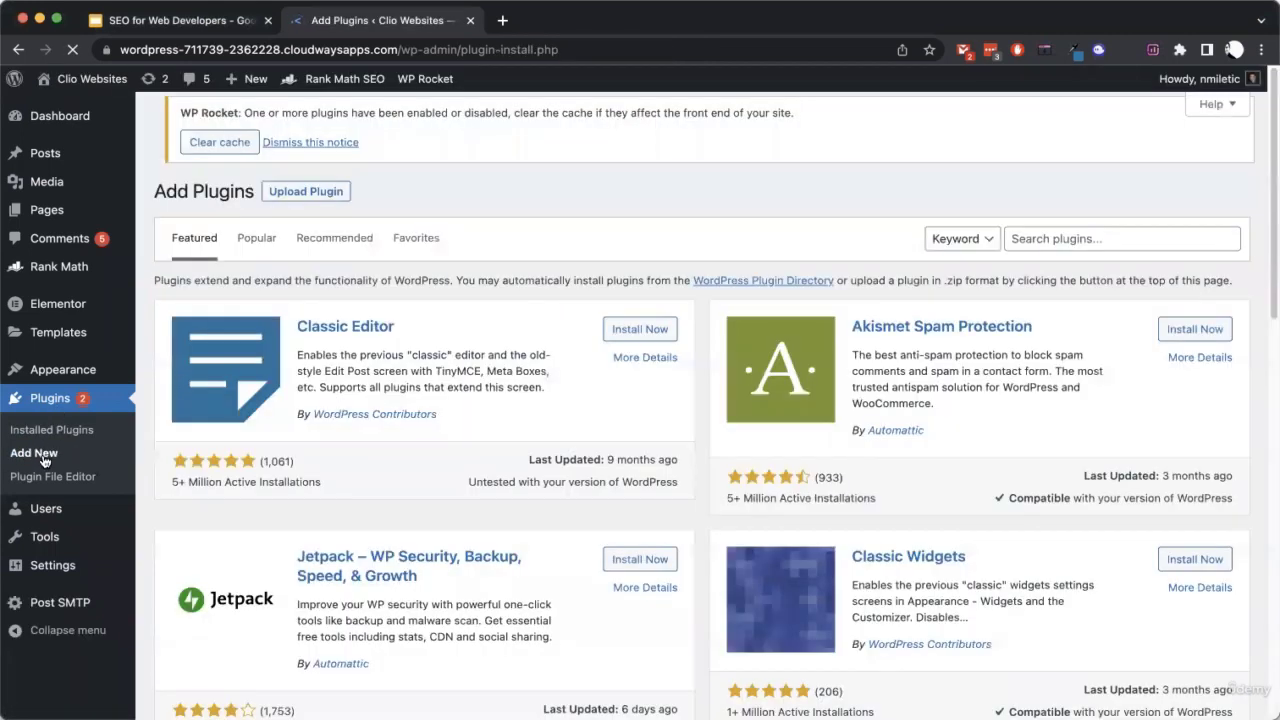
click(1117, 240)
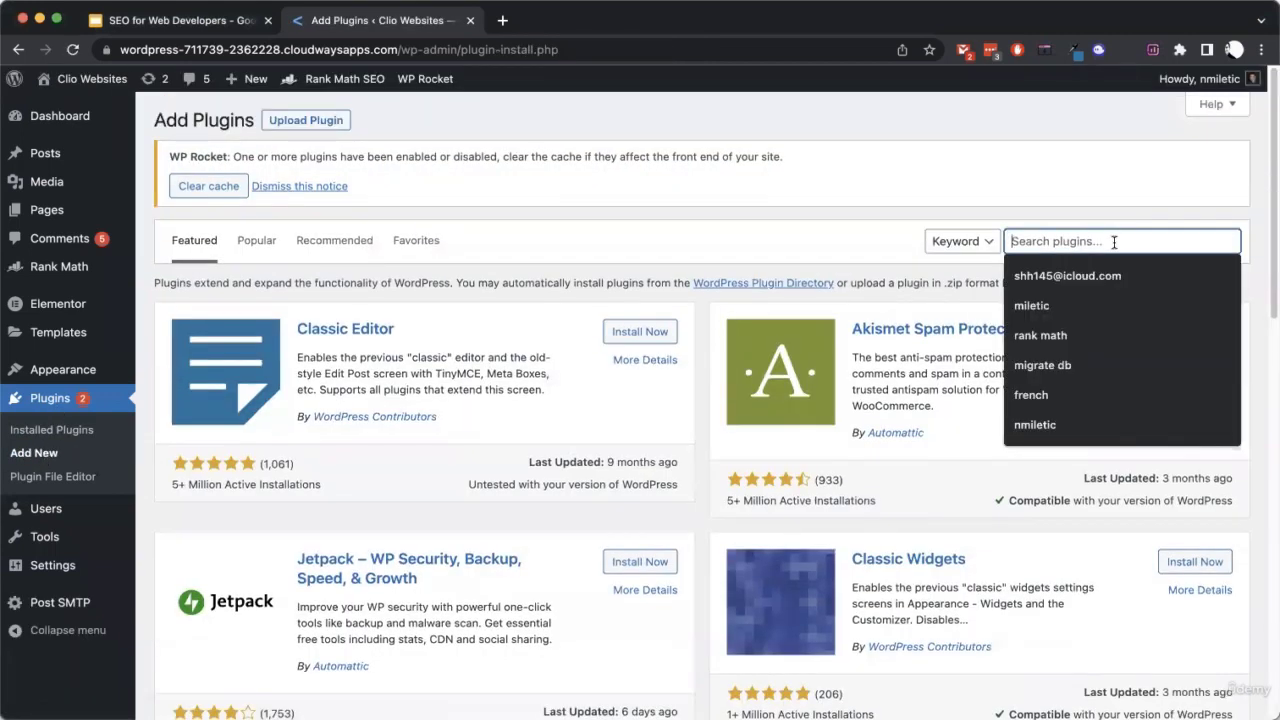
text(yoa)
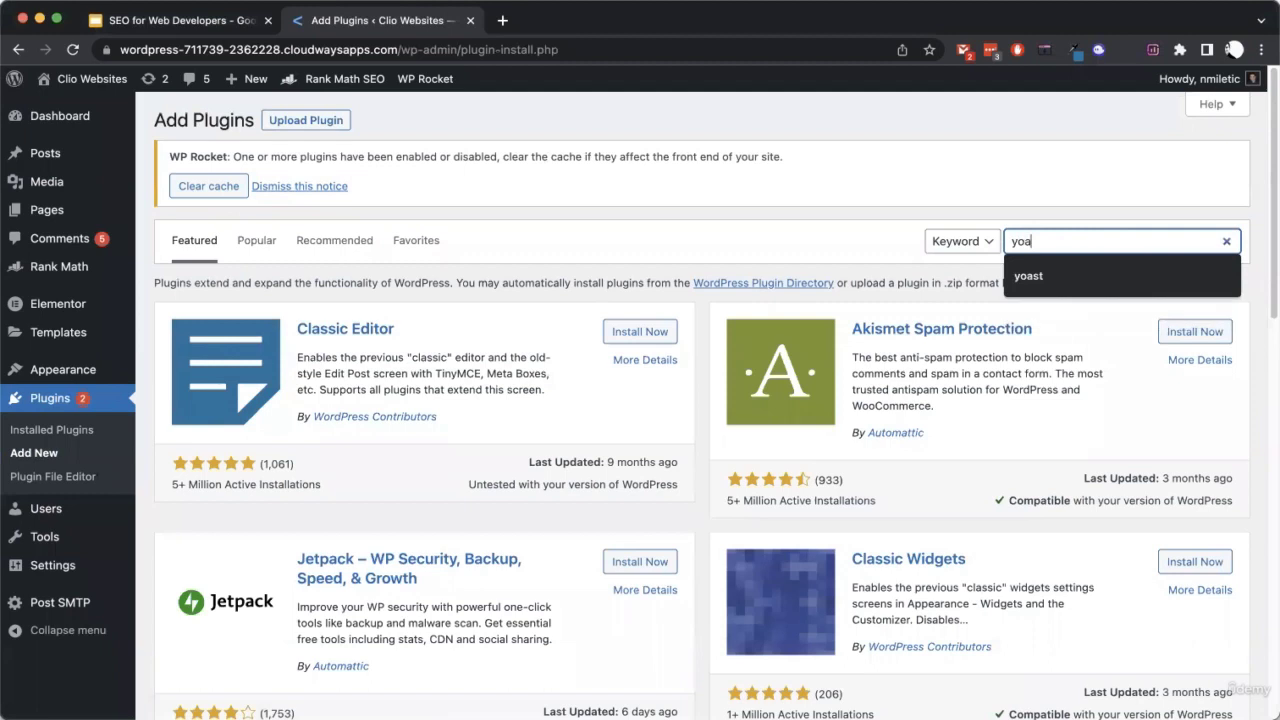
text(st)
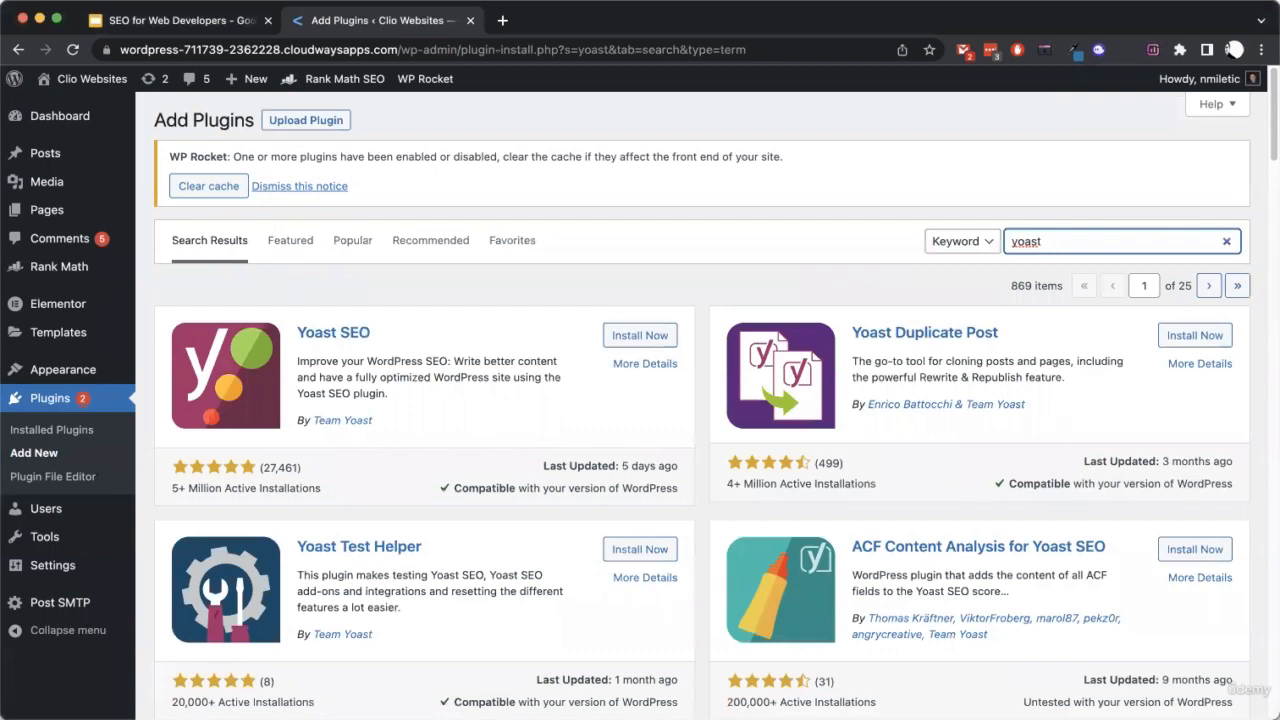
Search the plugin directory for "rank math" instead
double_click(1119, 242)
text(rank)
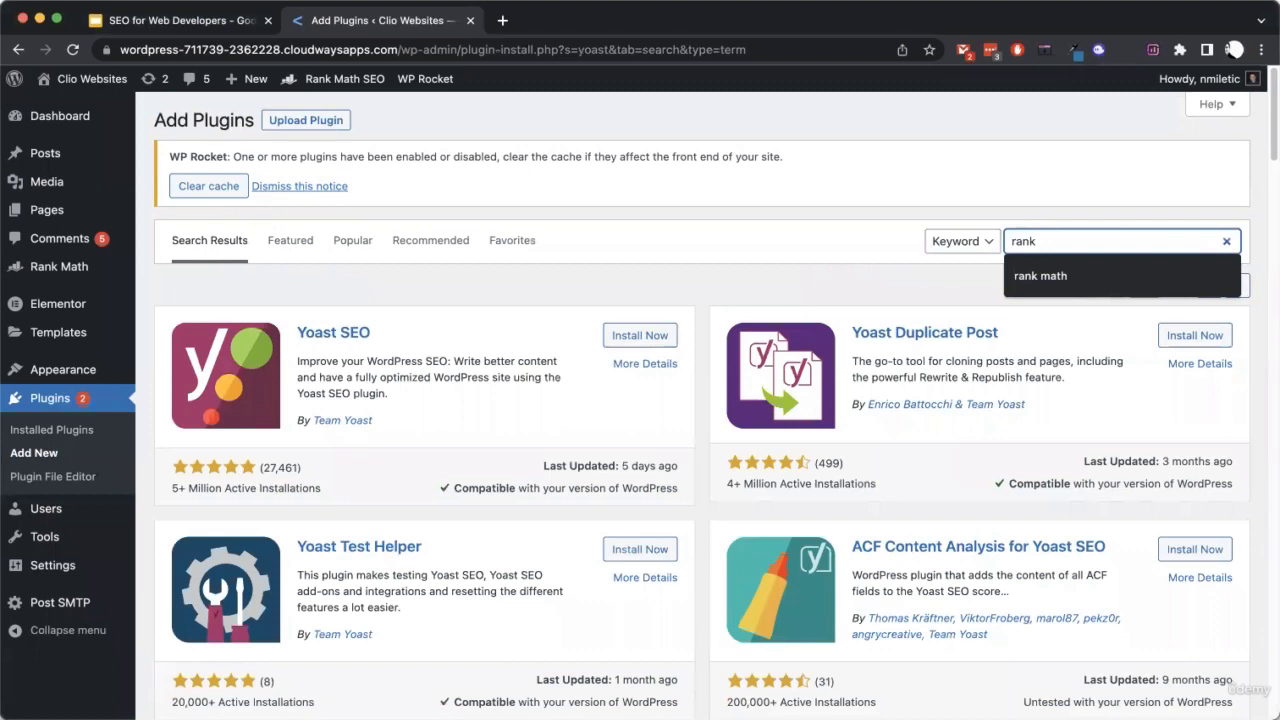
text( math)
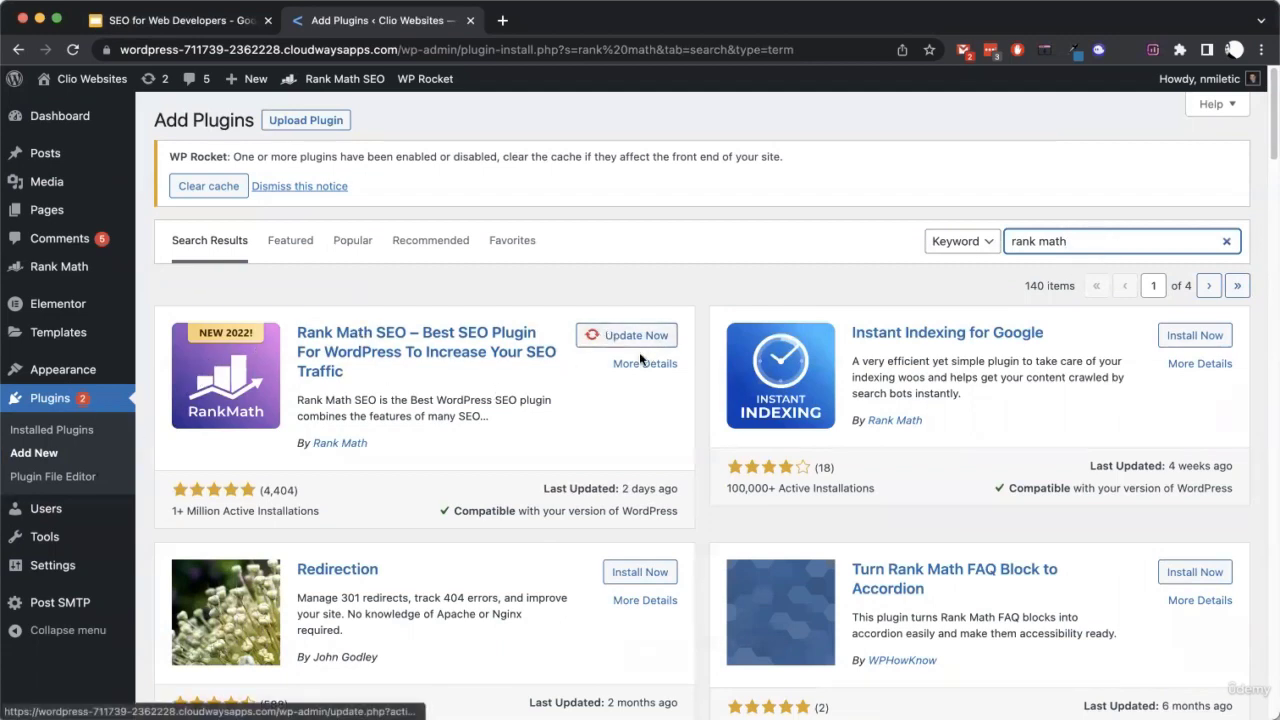
Return to the installed plugins list and open the Setup Wizard of Rank Math SEO
click(70, 428)
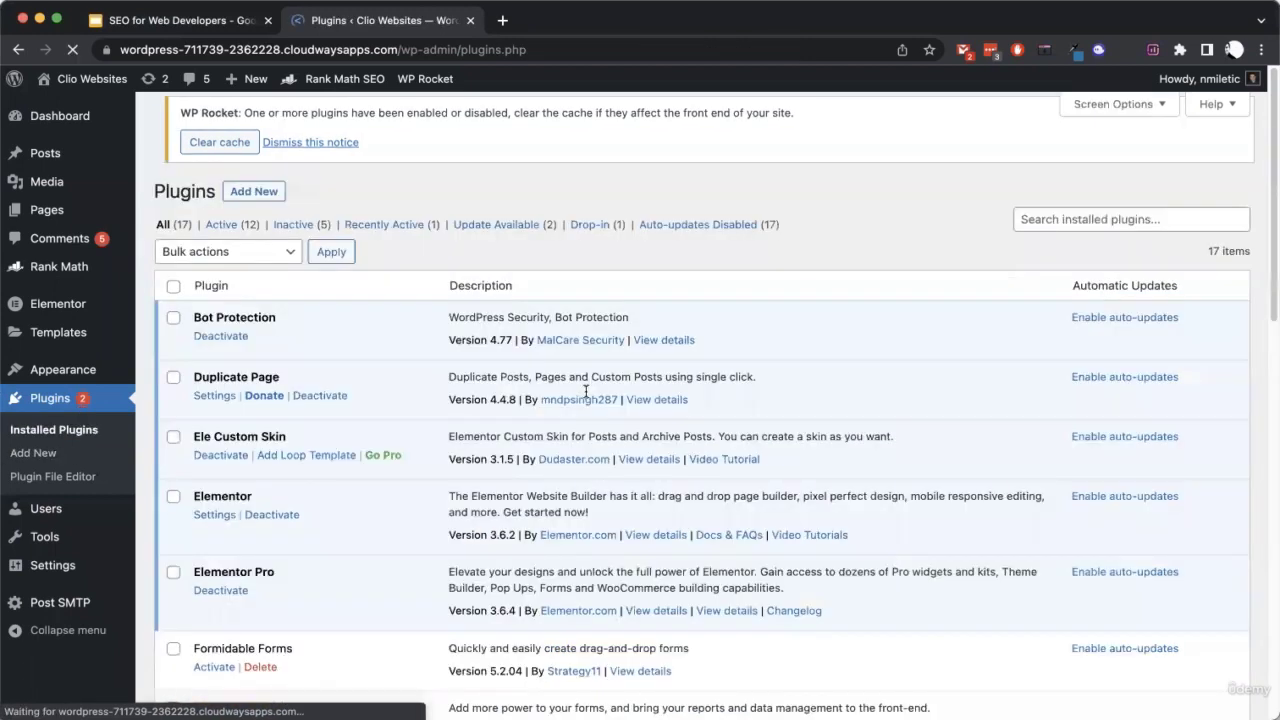
scroll(490, 387, down, 5)
scroll(490, 381, down, 2)
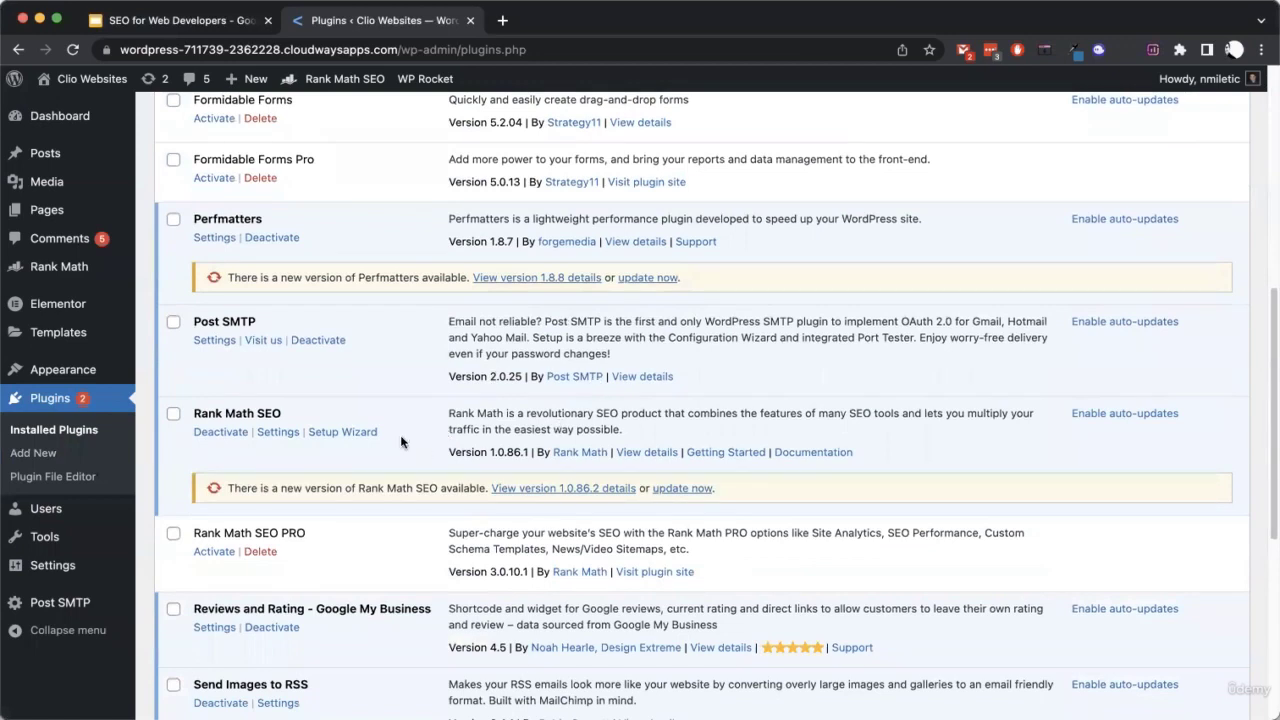
click(357, 431)
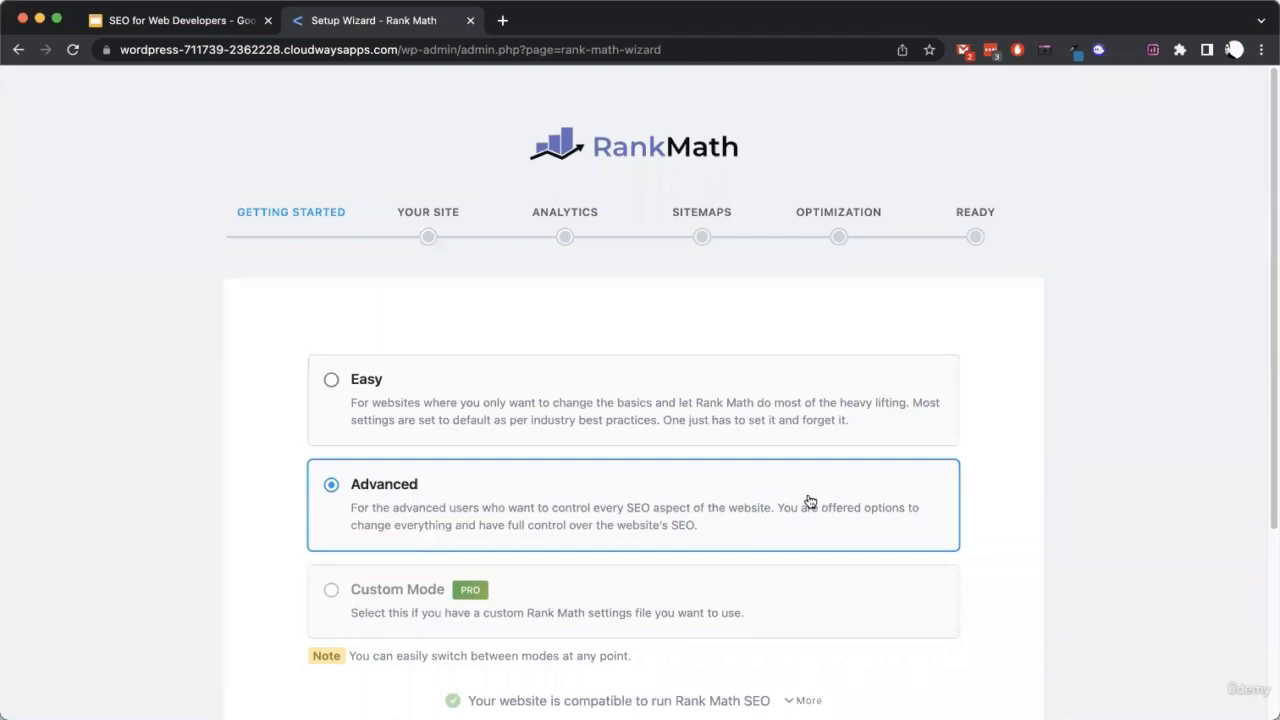
Start the Rank Math setup wizard in Advanced mode
scroll(808, 506, down, 1)
scroll(810, 510, up, 1)
scroll(586, 383, down, 3)
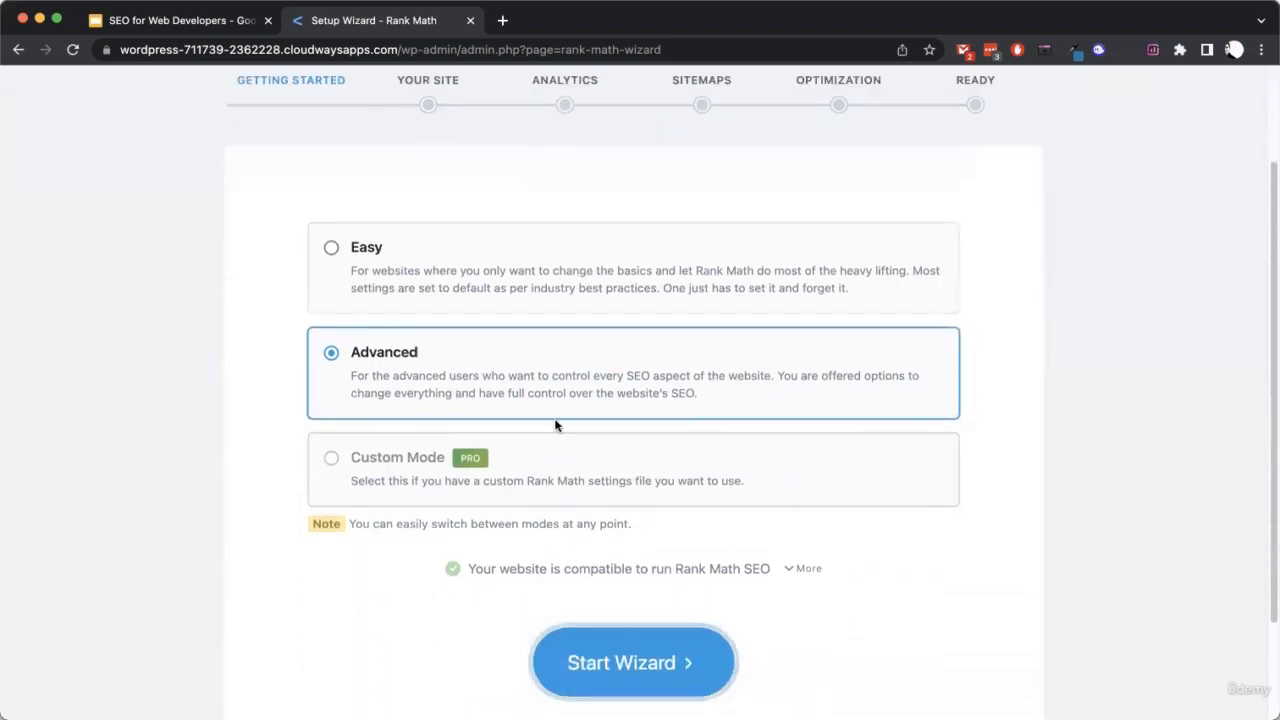
click(687, 668)
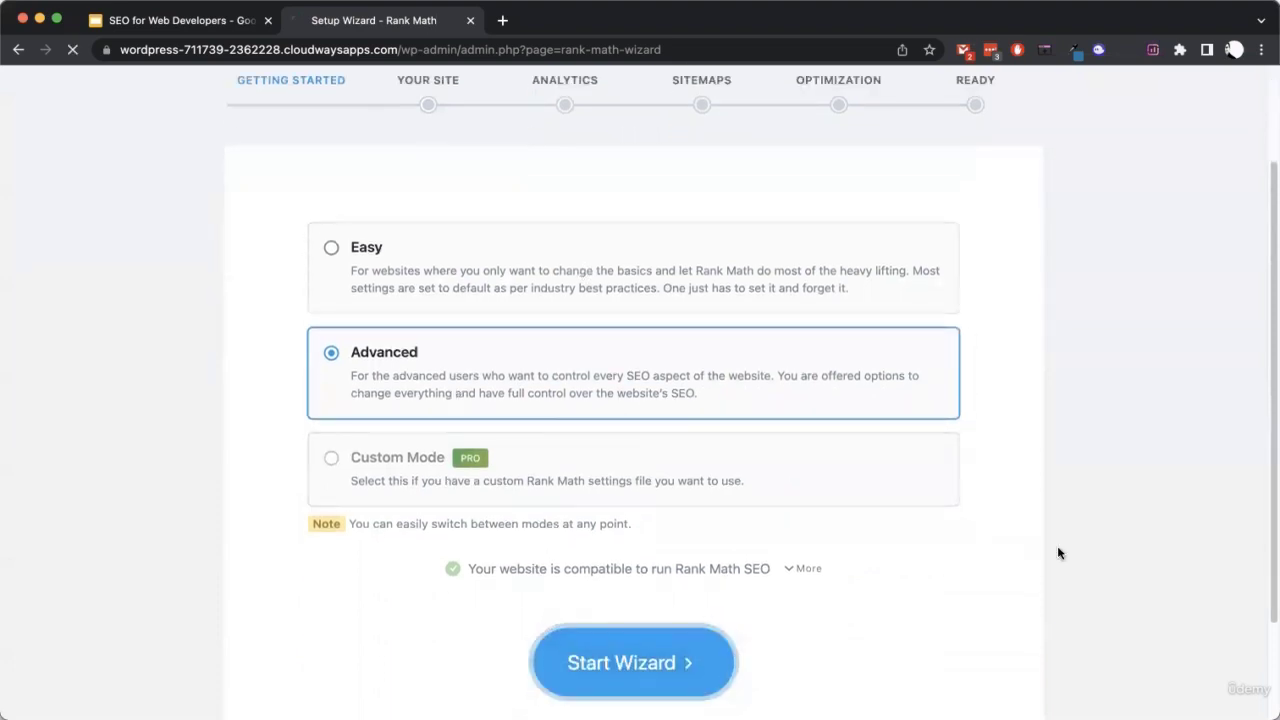
Review the site type, Google logo and default social share image, then save the Your Site settings and continue to Analytics
scroll(869, 549, down, 2)
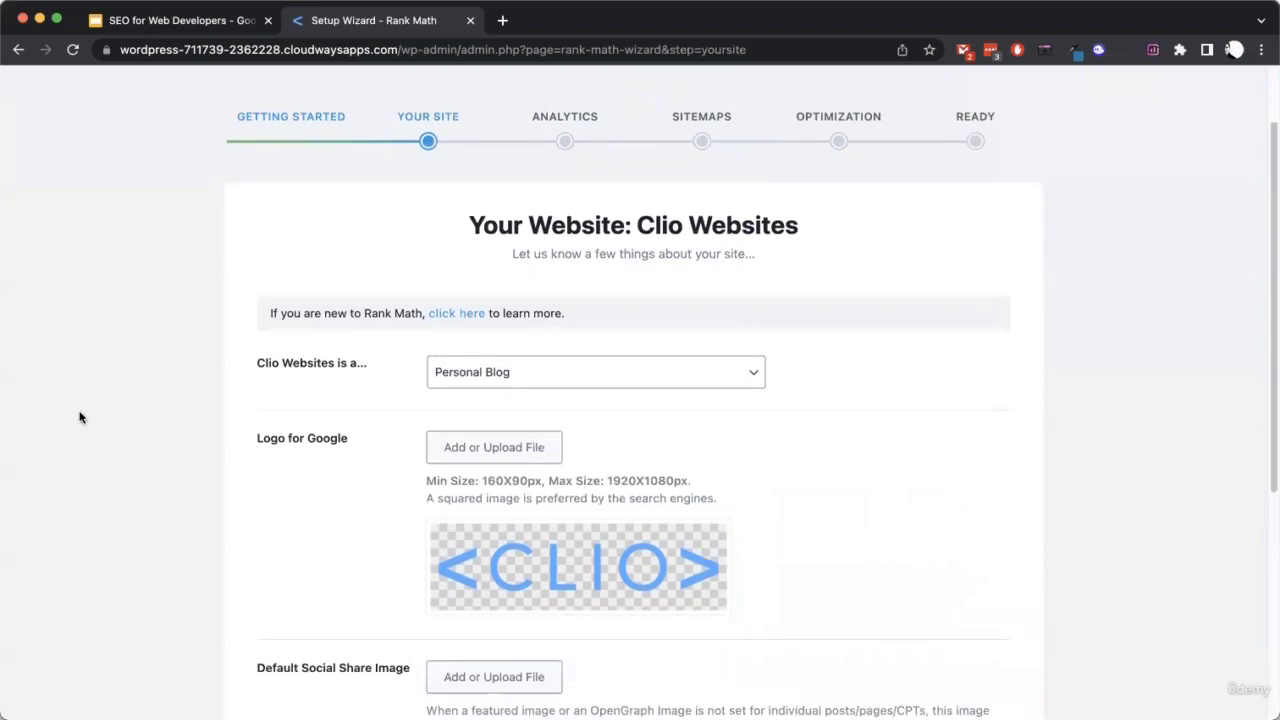
scroll(116, 441, down, 1)
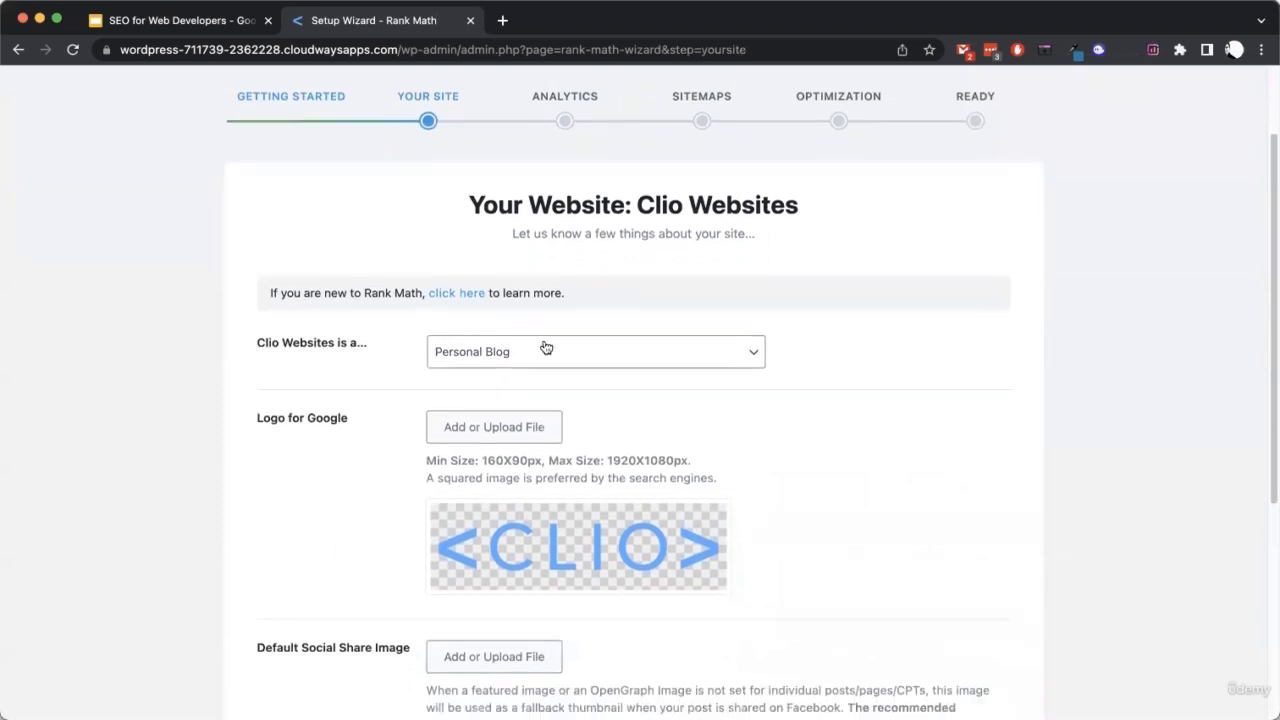
scroll(152, 384, up, 1)
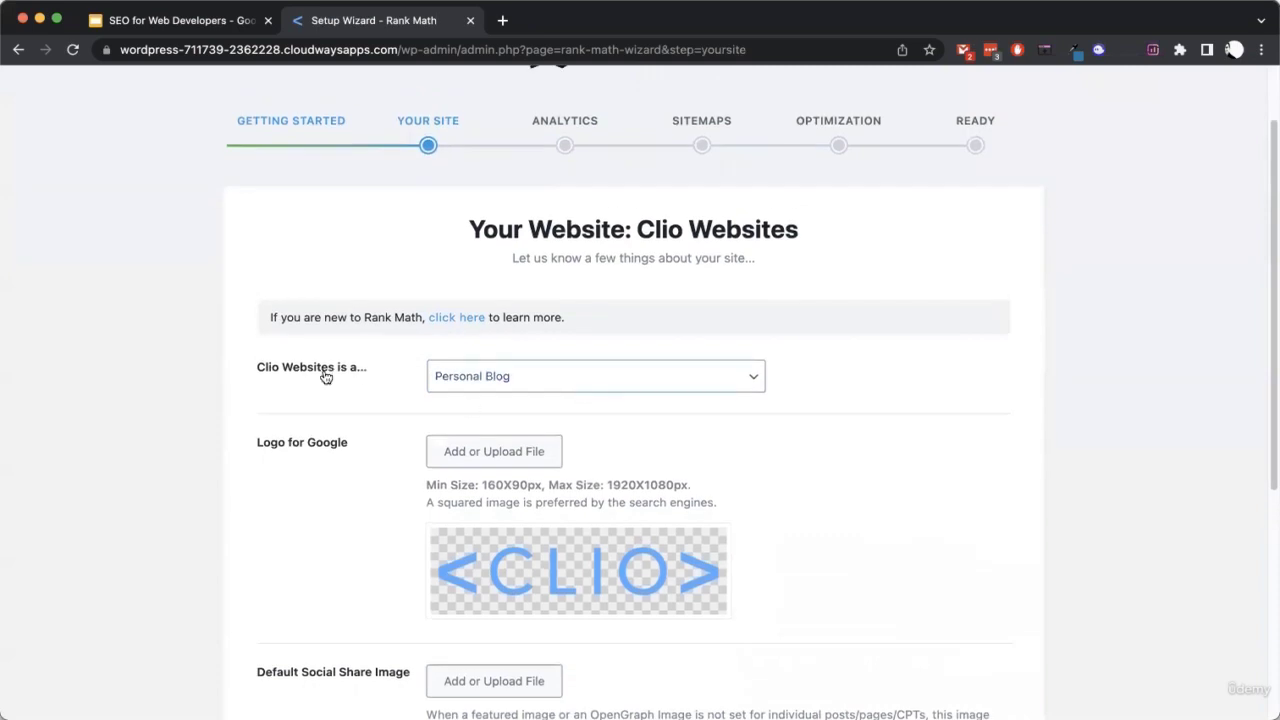
scroll(543, 400, down, 5)
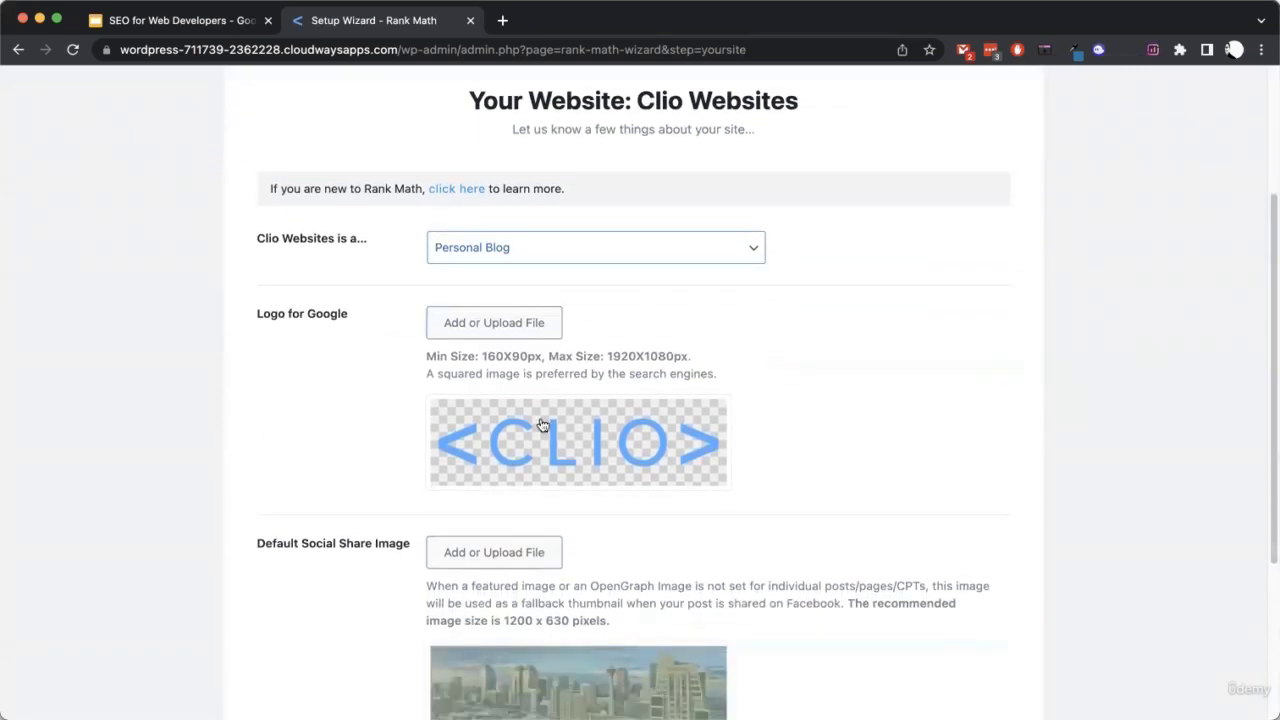
scroll(318, 447, down, 3)
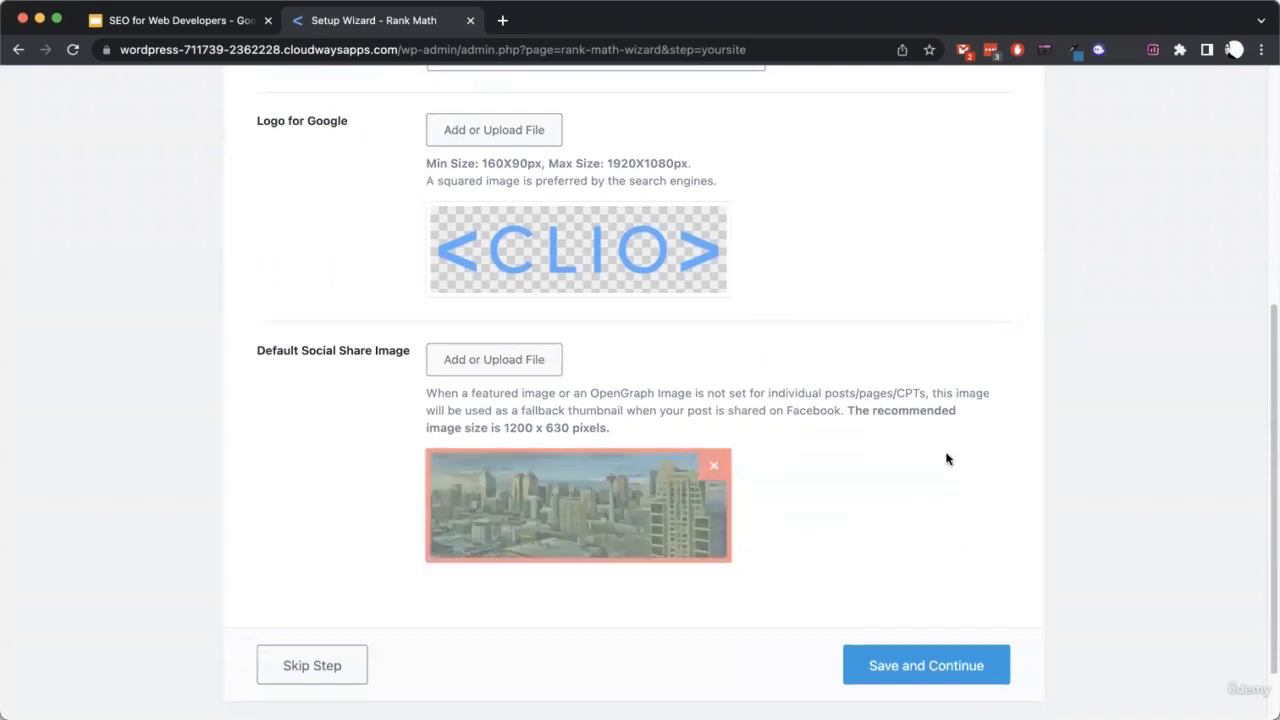
scroll(923, 487, up, 1)
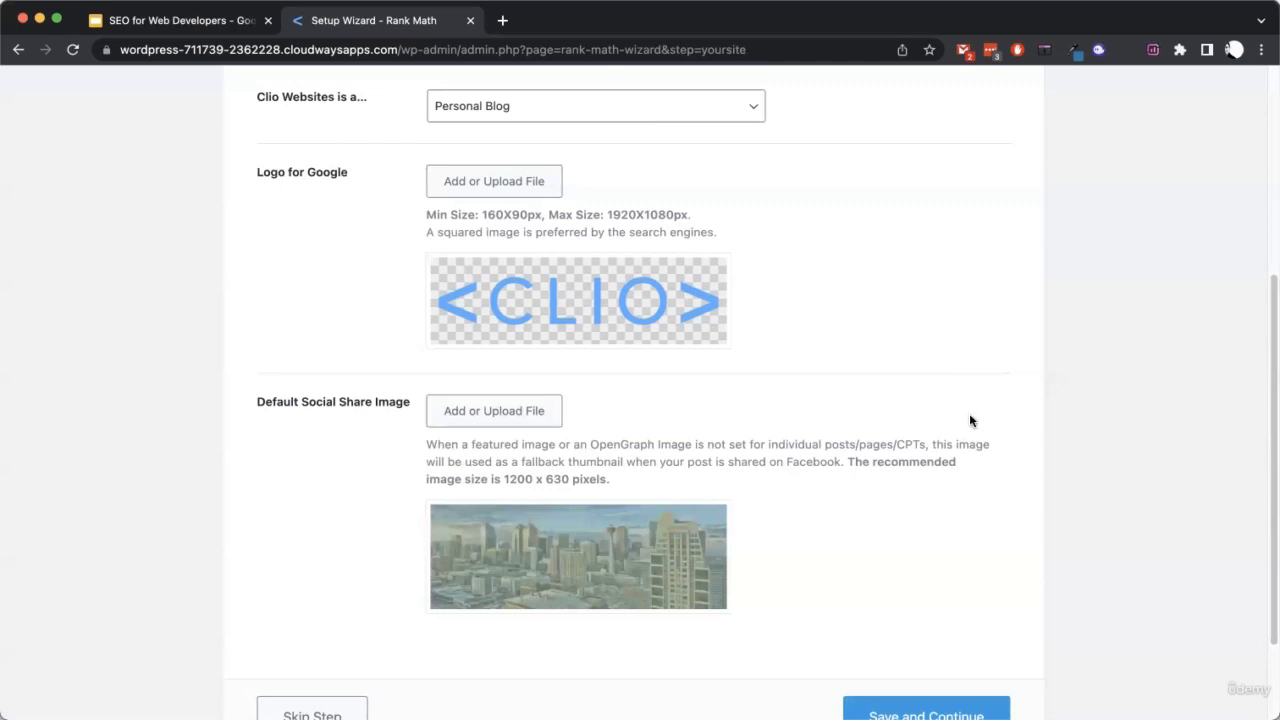
scroll(951, 514, down, 3)
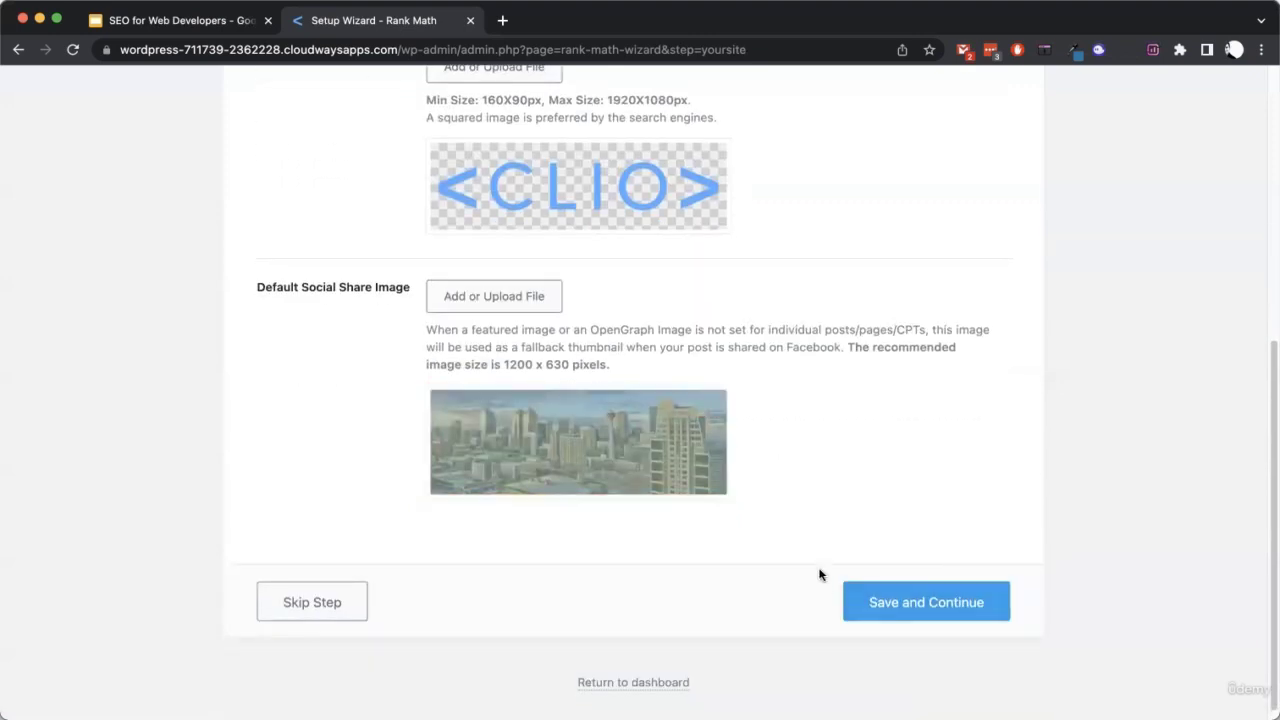
click(968, 602)
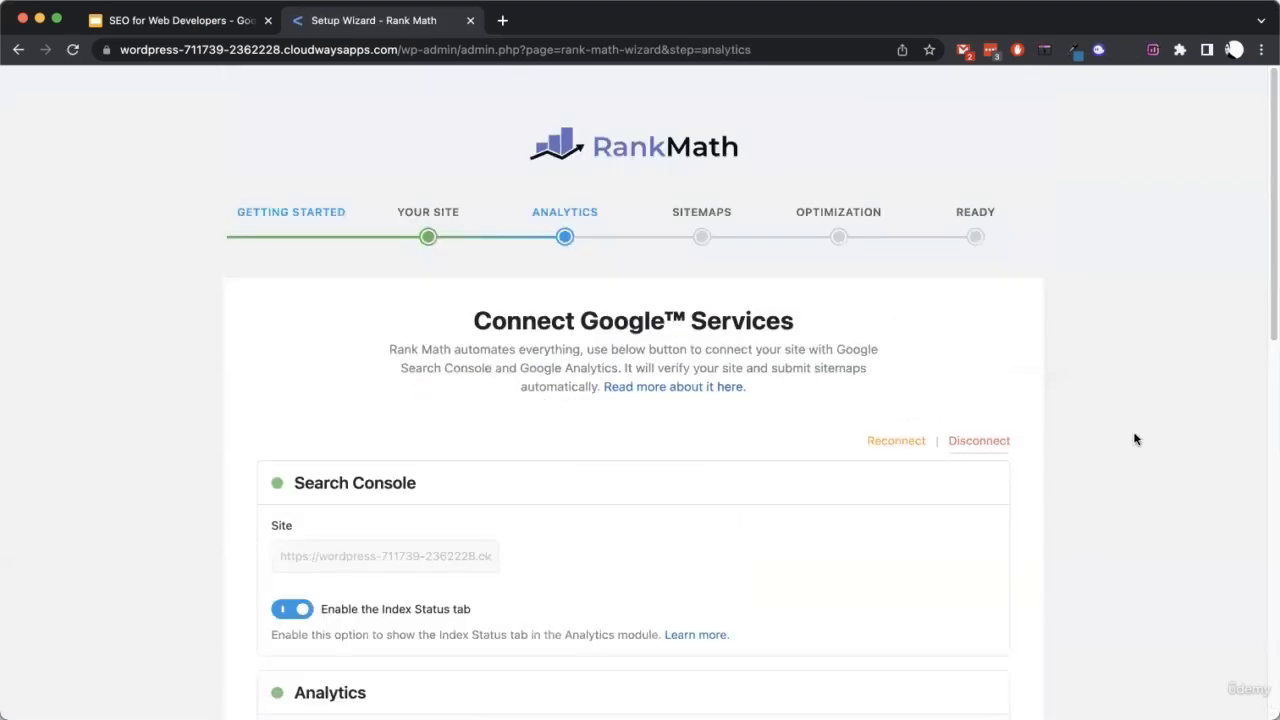
Examine the Search Console, Analytics, AdSense and Email Reports settings of the Connect Google Services page
scroll(186, 414, down, 3)
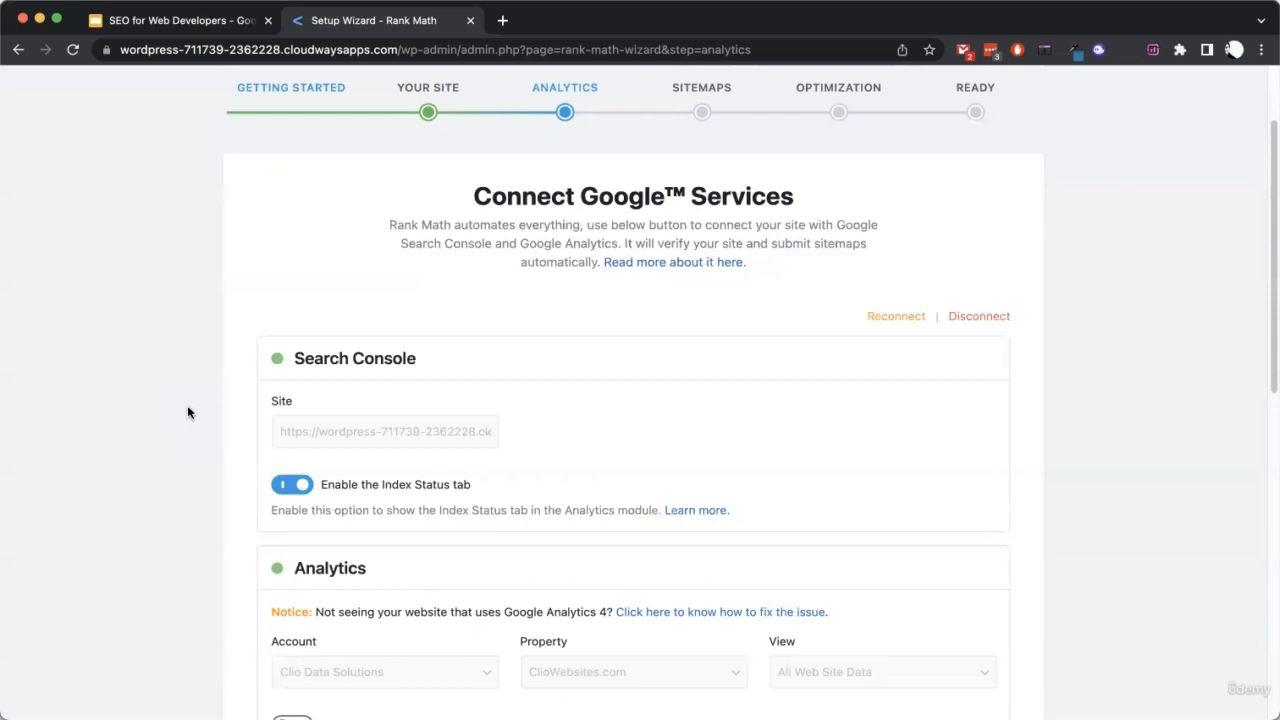
scroll(187, 411, down, 2)
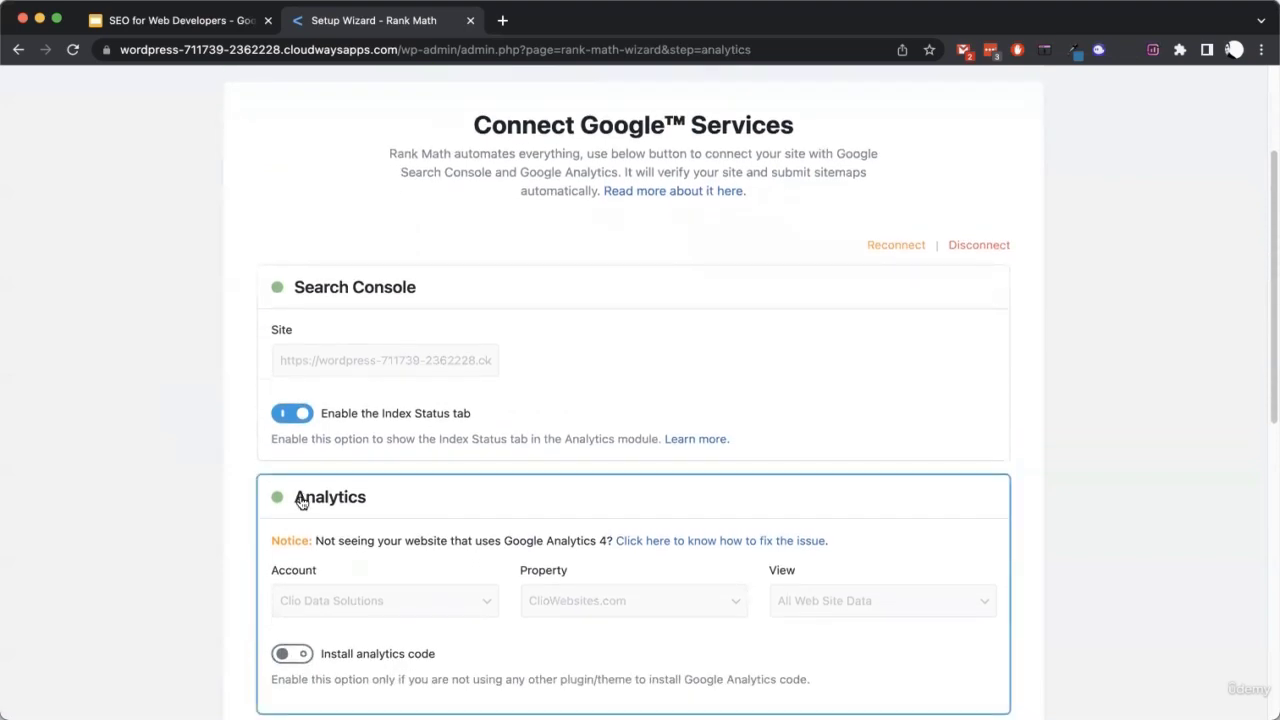
scroll(301, 504, down, 1)
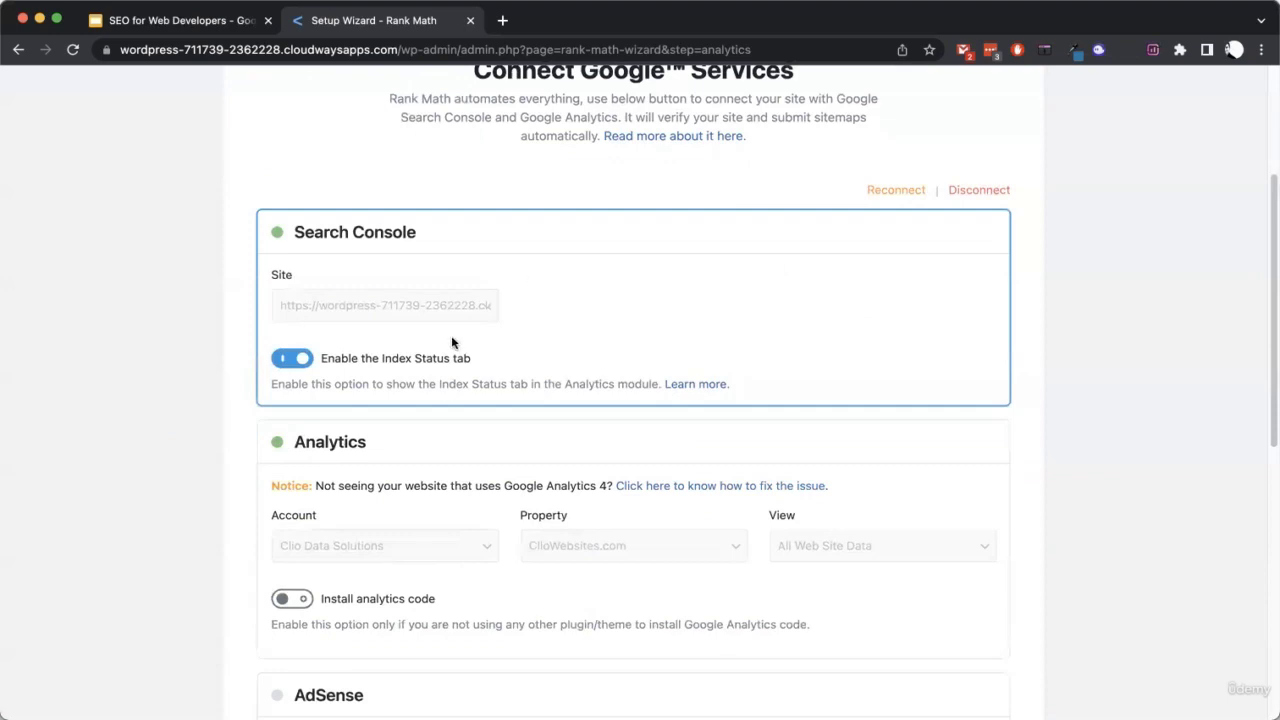
scroll(763, 367, up, 1)
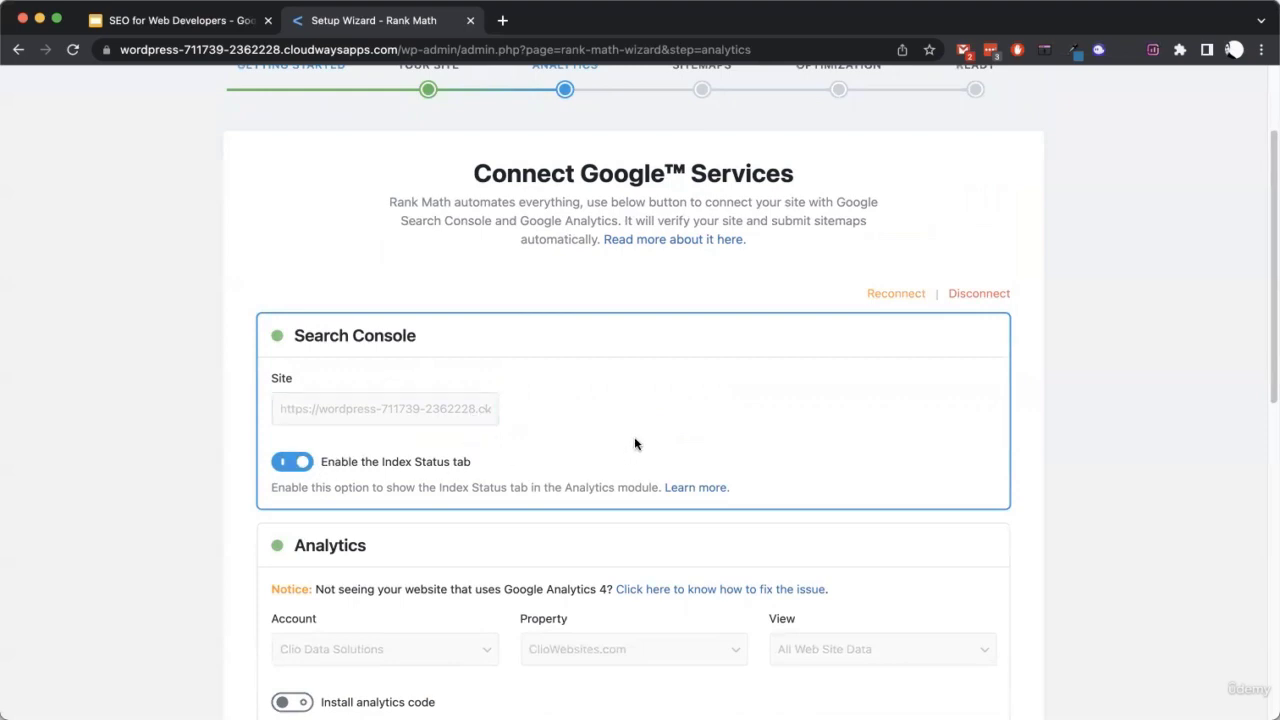
scroll(634, 443, down, 2)
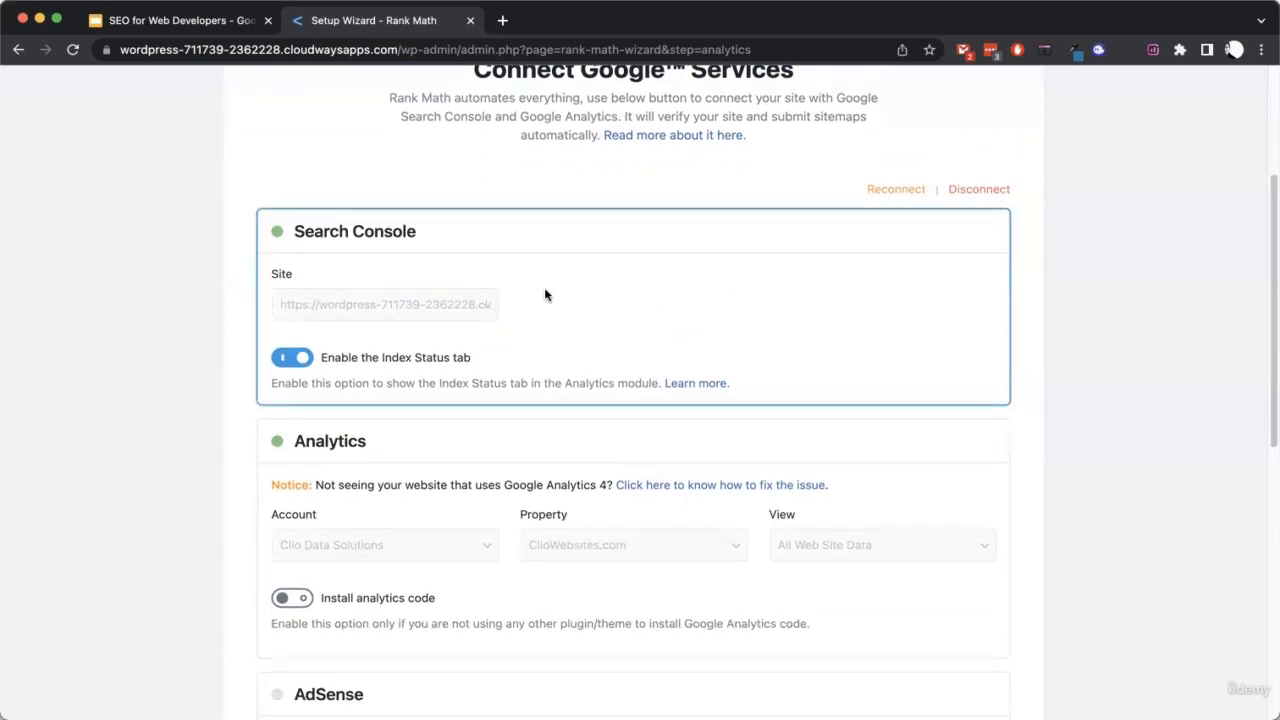
scroll(551, 451, down, 3)
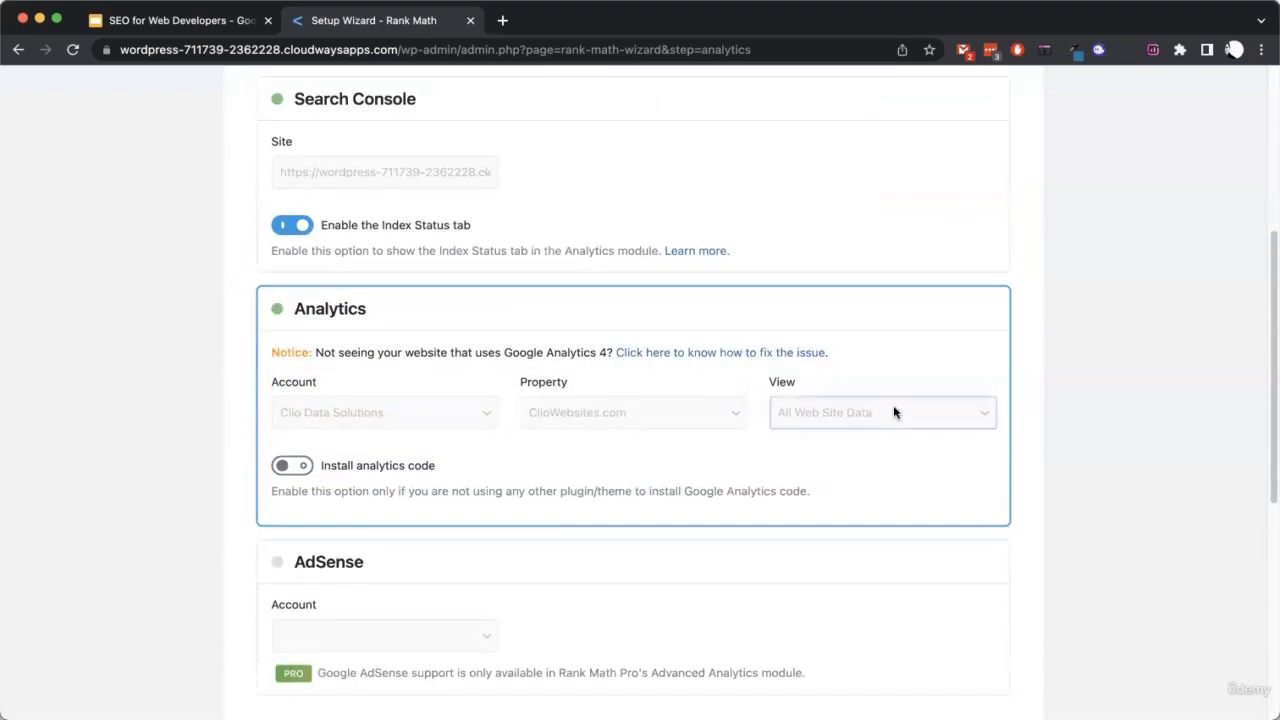
scroll(1057, 435, down, 5)
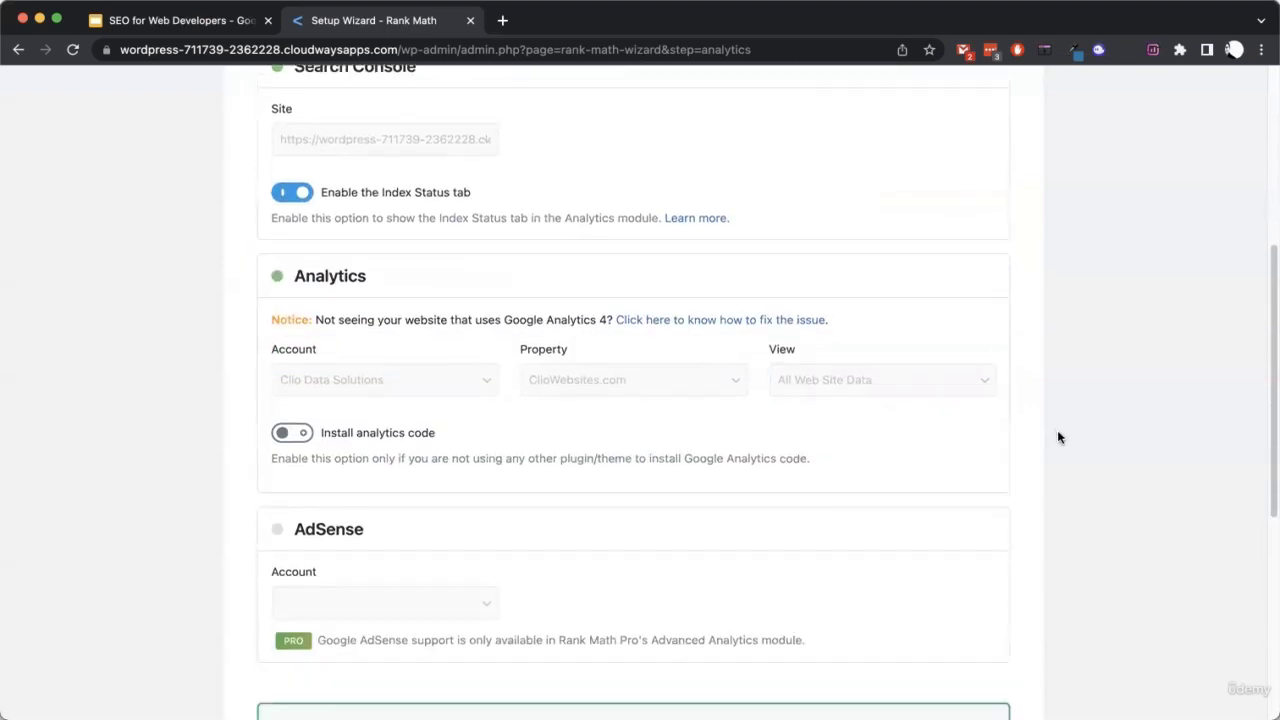
scroll(1058, 435, down, 3)
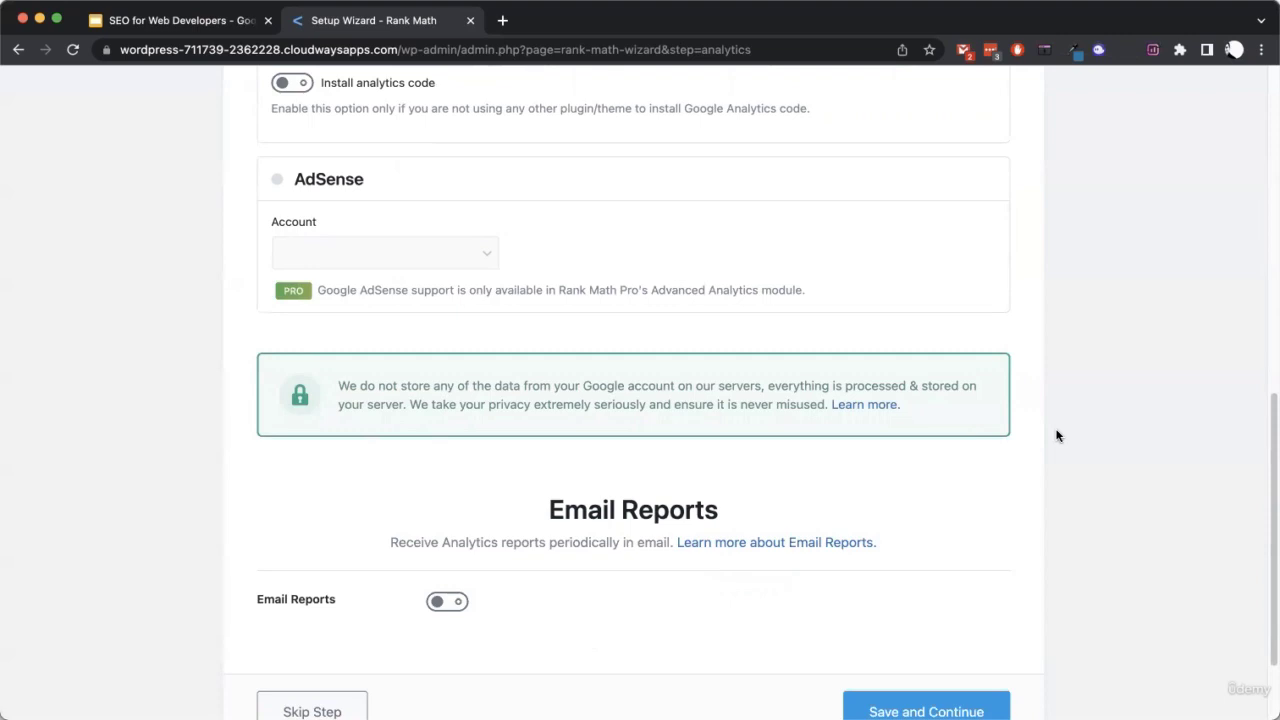
scroll(457, 500, up, 5)
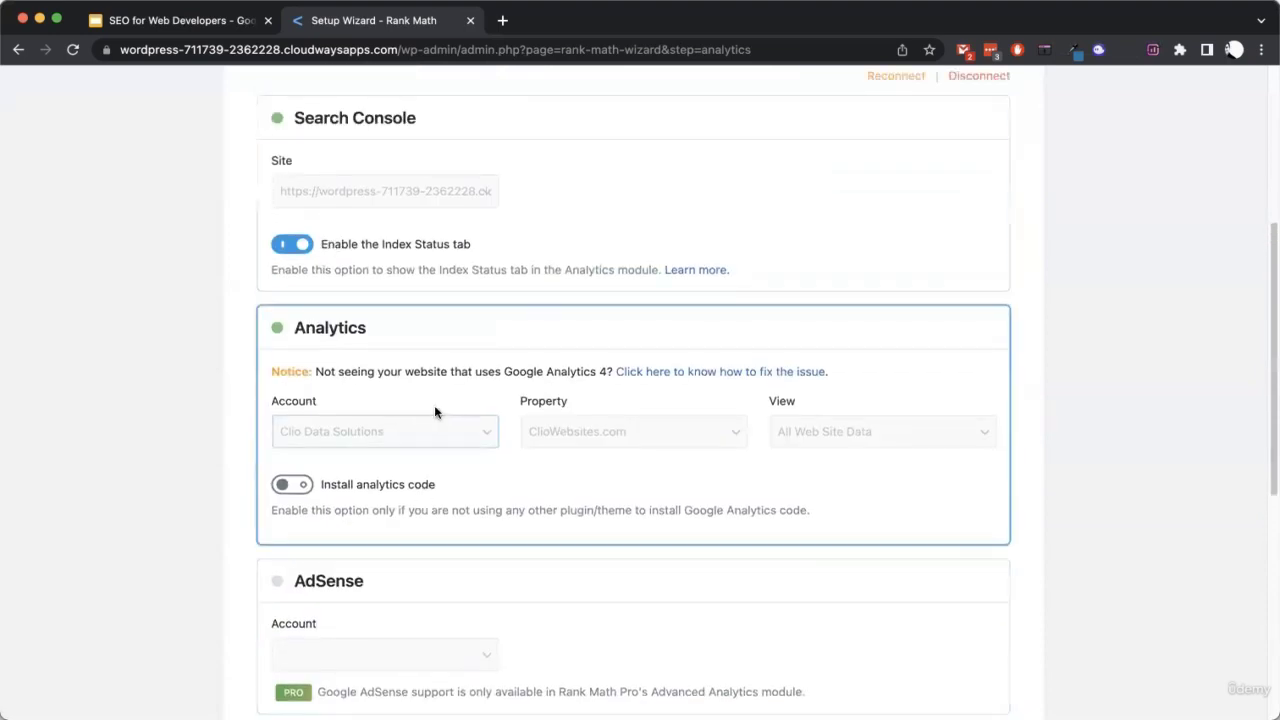
scroll(498, 450, up, 2)
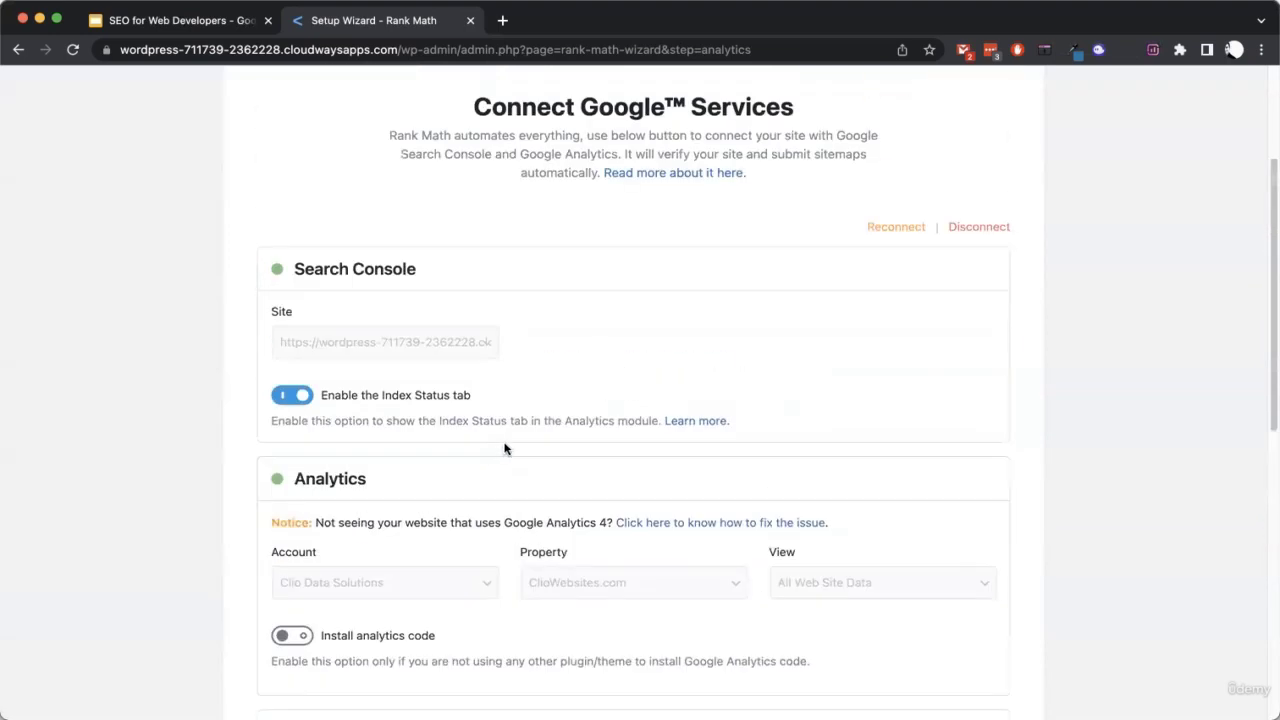
scroll(493, 493, down, 2)
scroll(493, 493, down, 3)
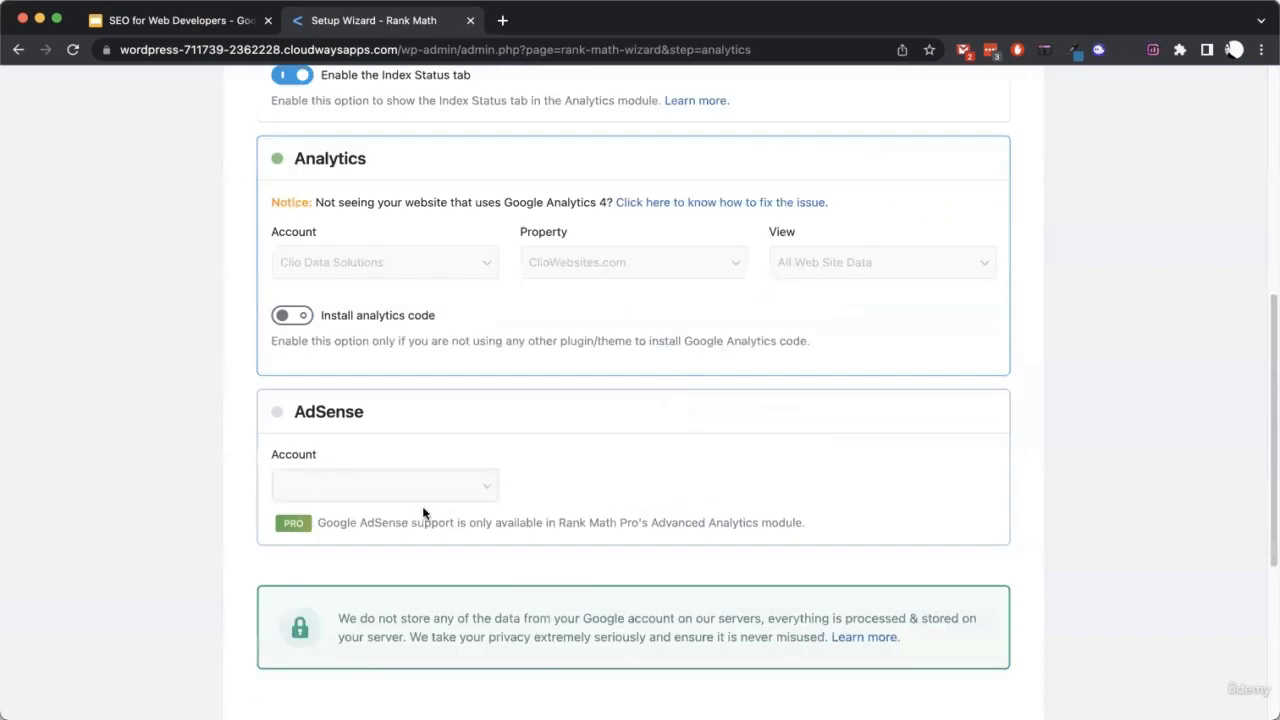
scroll(557, 509, down, 1)
scroll(437, 467, down, 3)
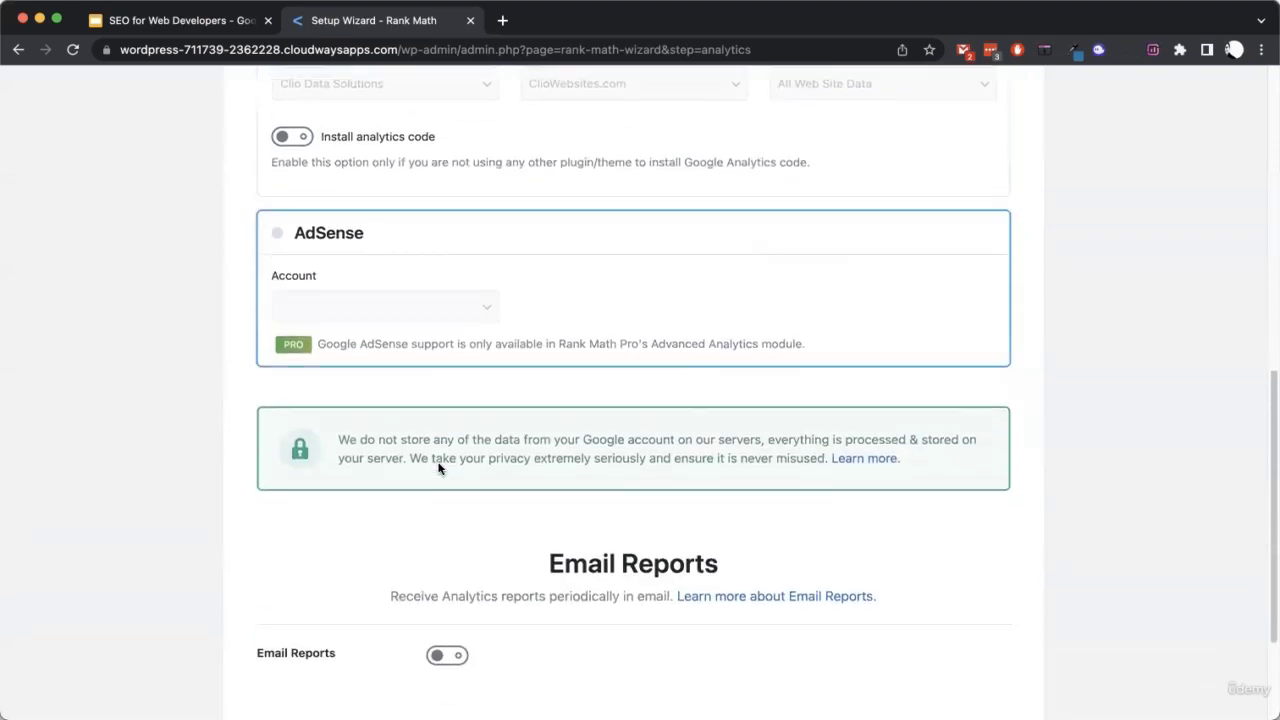
scroll(557, 451, up, 4)
scroll(557, 463, up, 1)
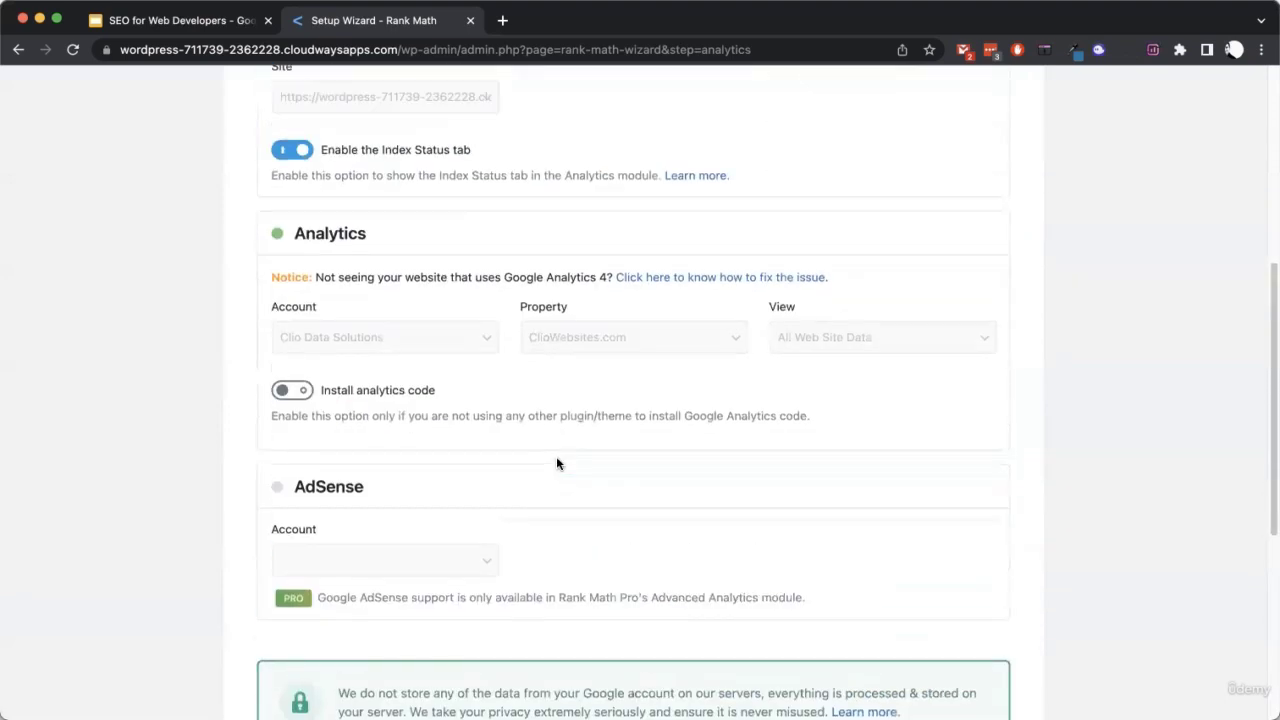
scroll(557, 463, up, 2)
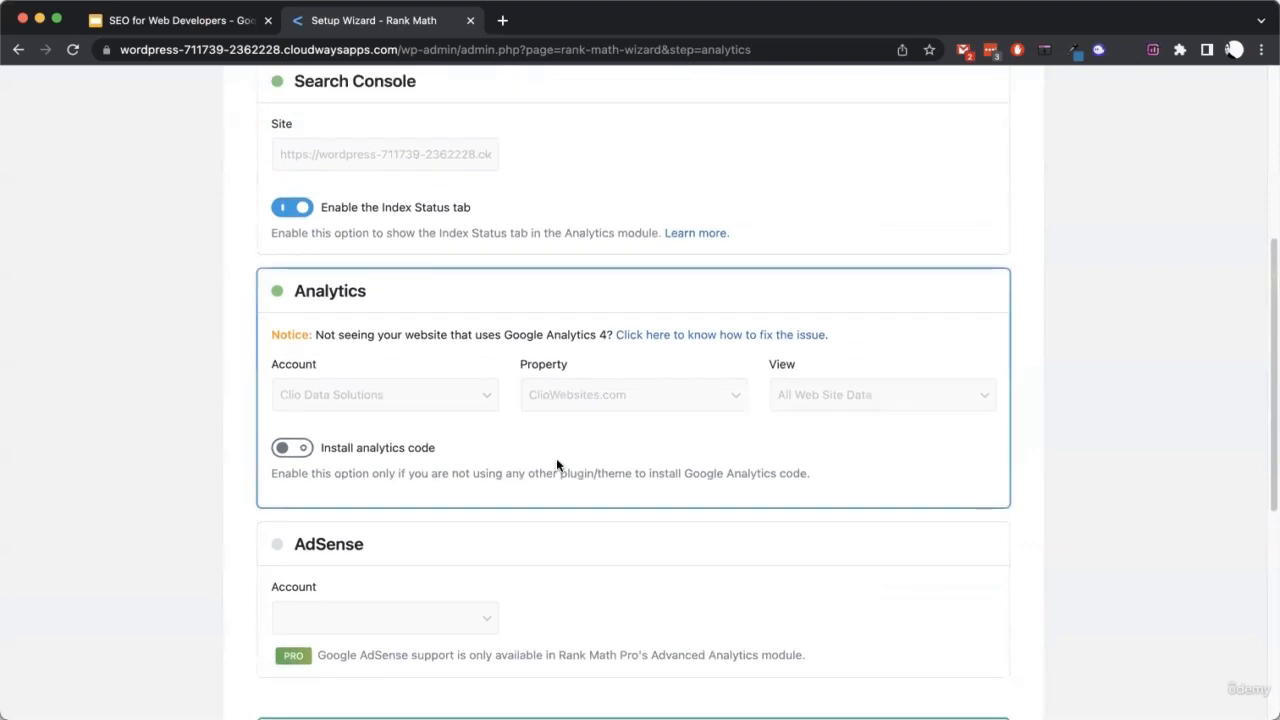
scroll(557, 463, up, 4)
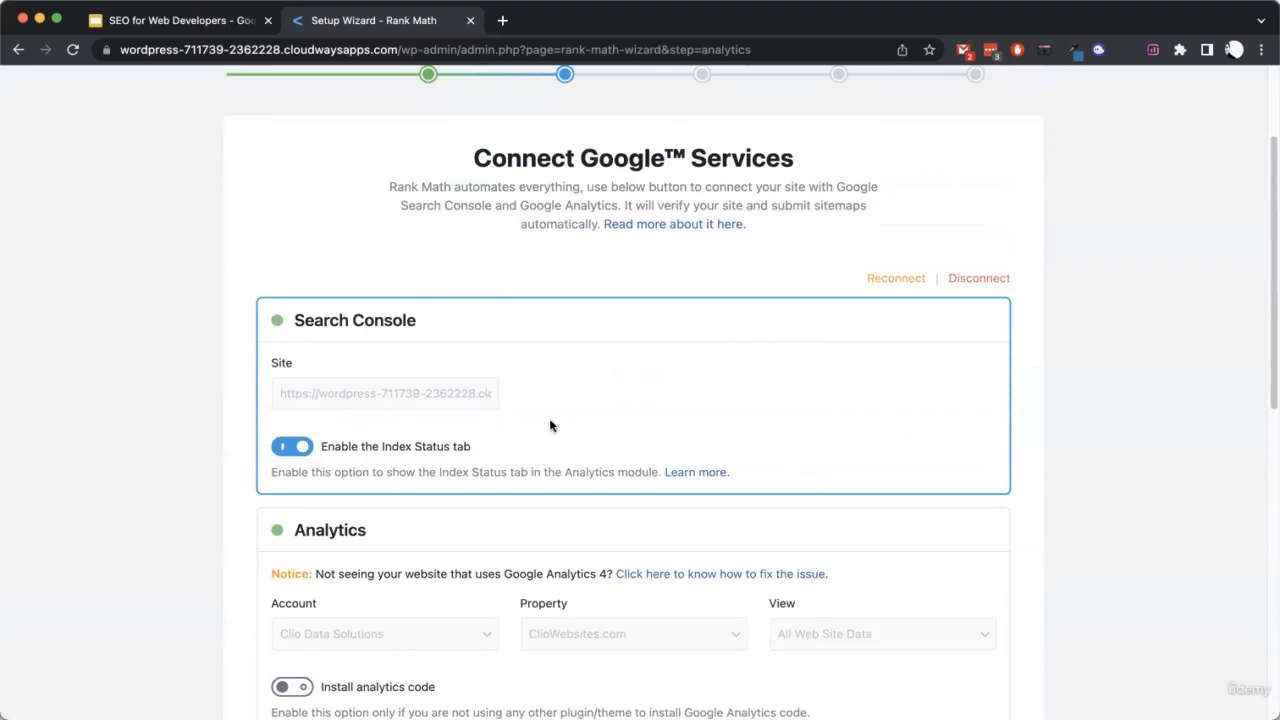
scroll(549, 426, down, 10)
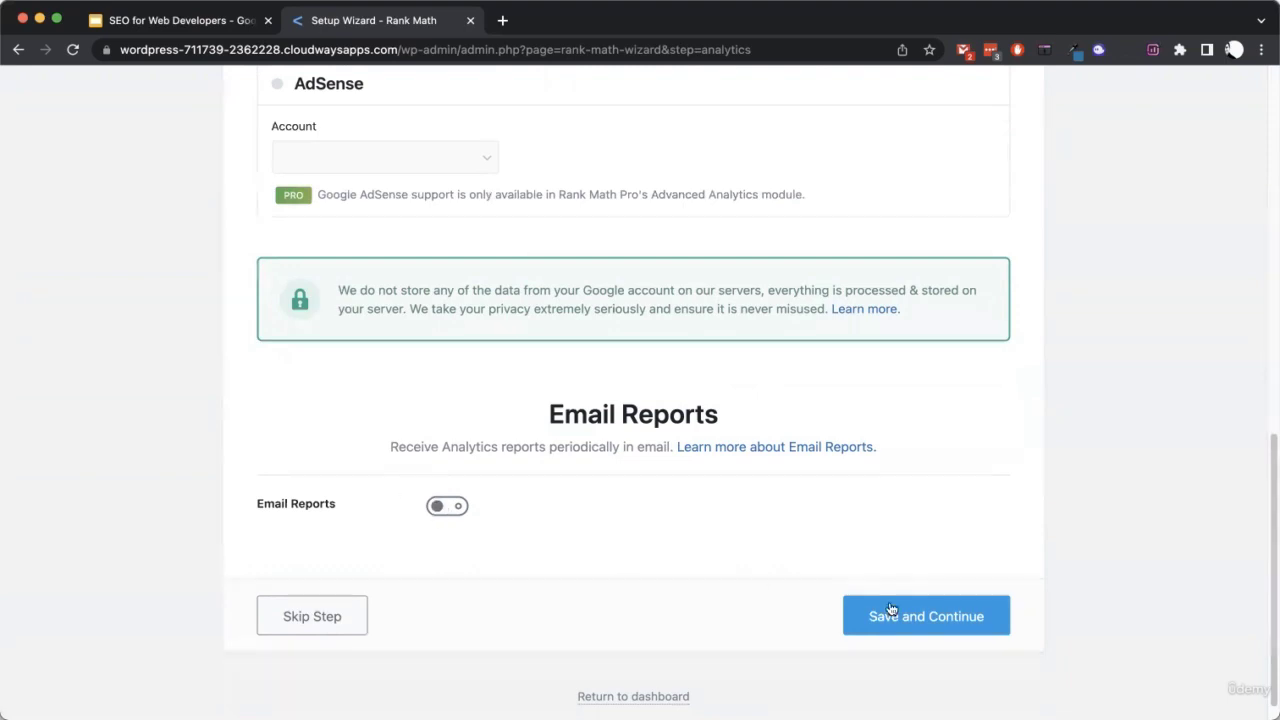
Save the Analytics page, then accept the Sitemap settings with images, posts, pages and landing pages included and categories excluded
click(948, 620)
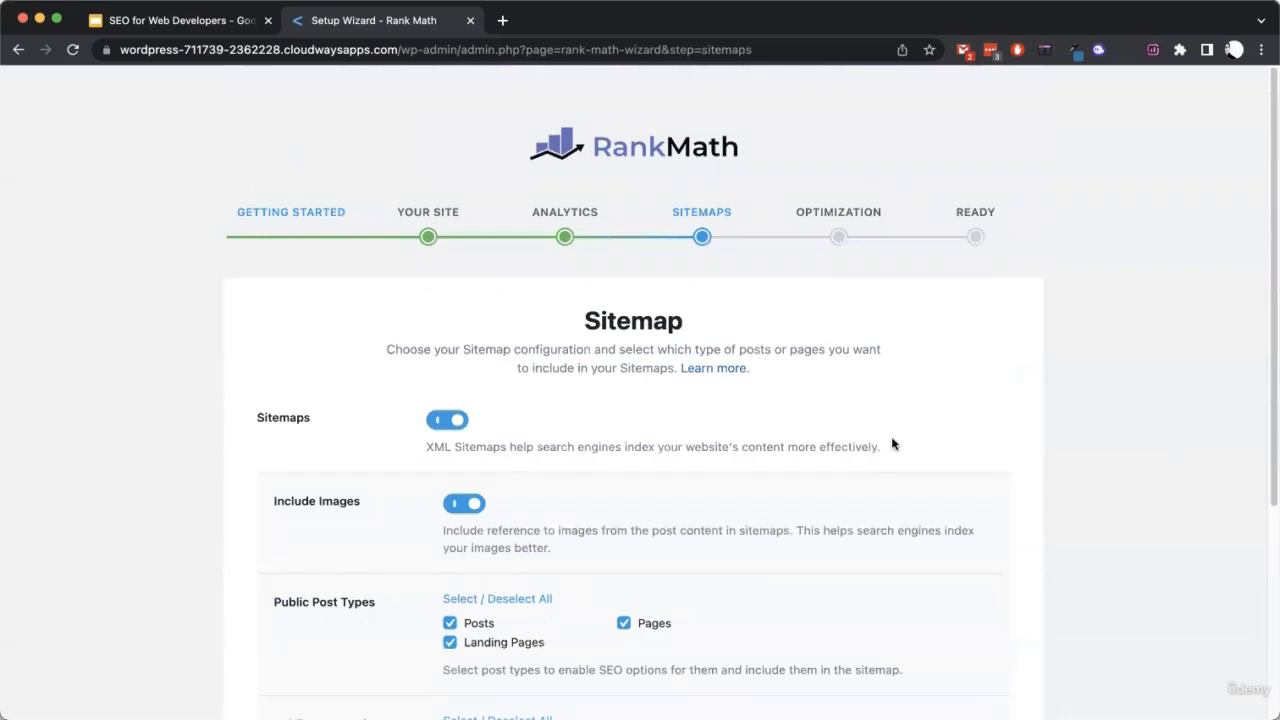
scroll(894, 457, down, 5)
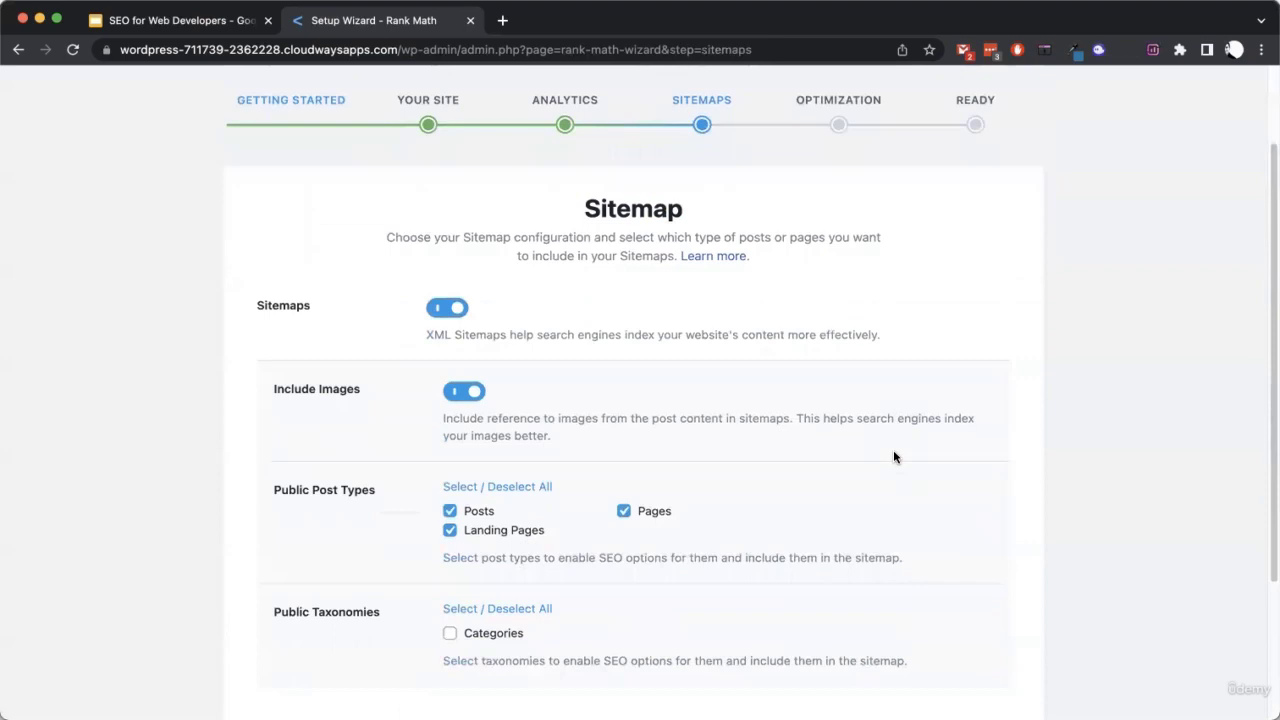
scroll(895, 453, up, 3)
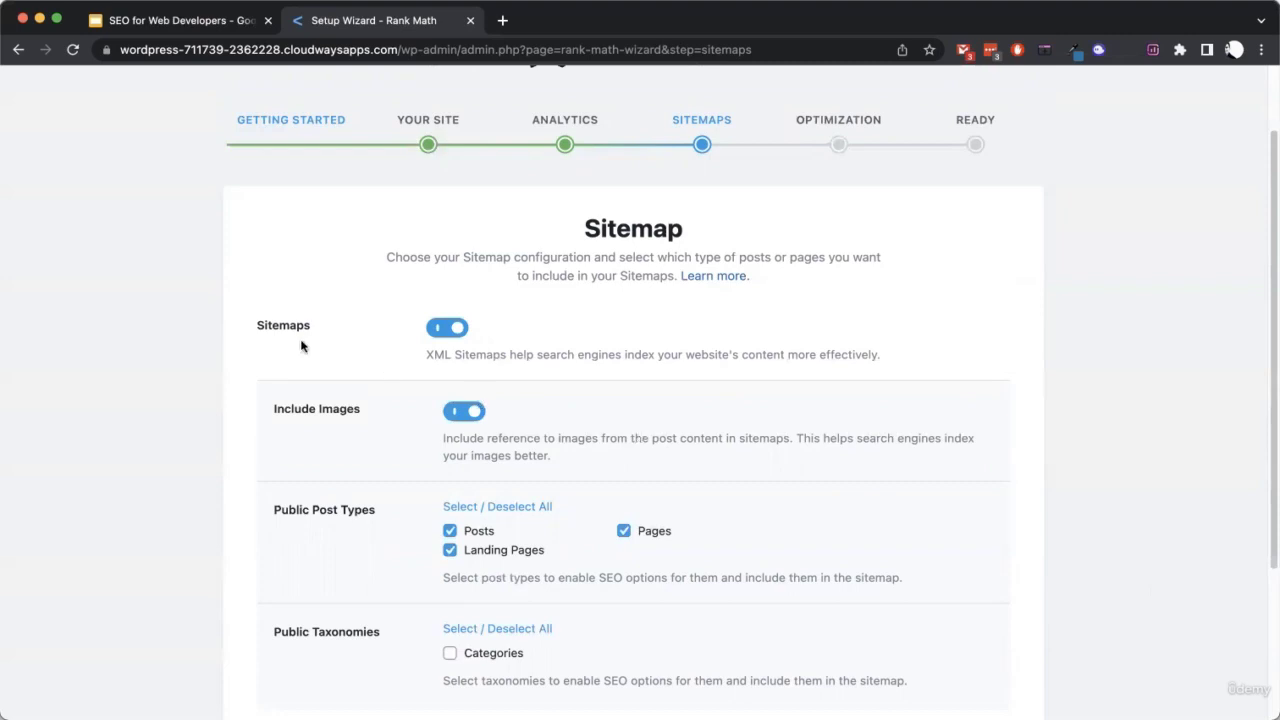
scroll(686, 380, down, 3)
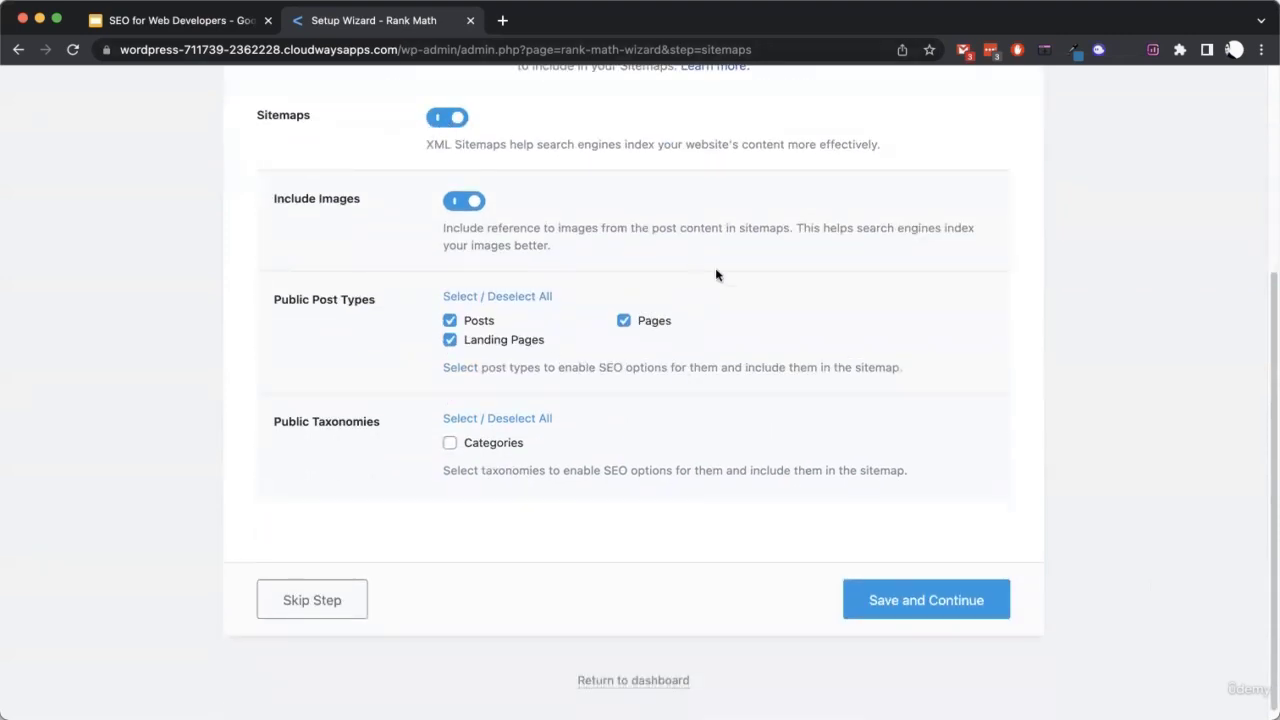
click(963, 612)
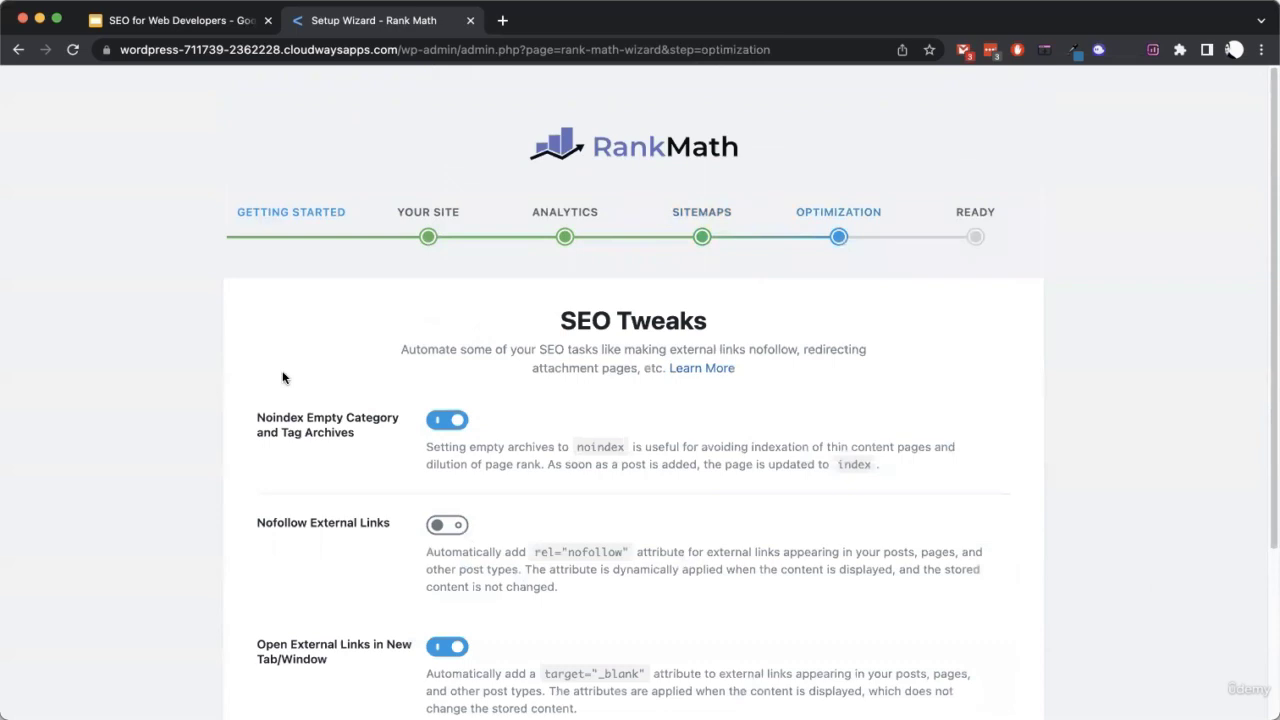
Save the SEO Tweaks with the options as they are and proceed to the setup of the advanced options
scroll(283, 377, down, 2)
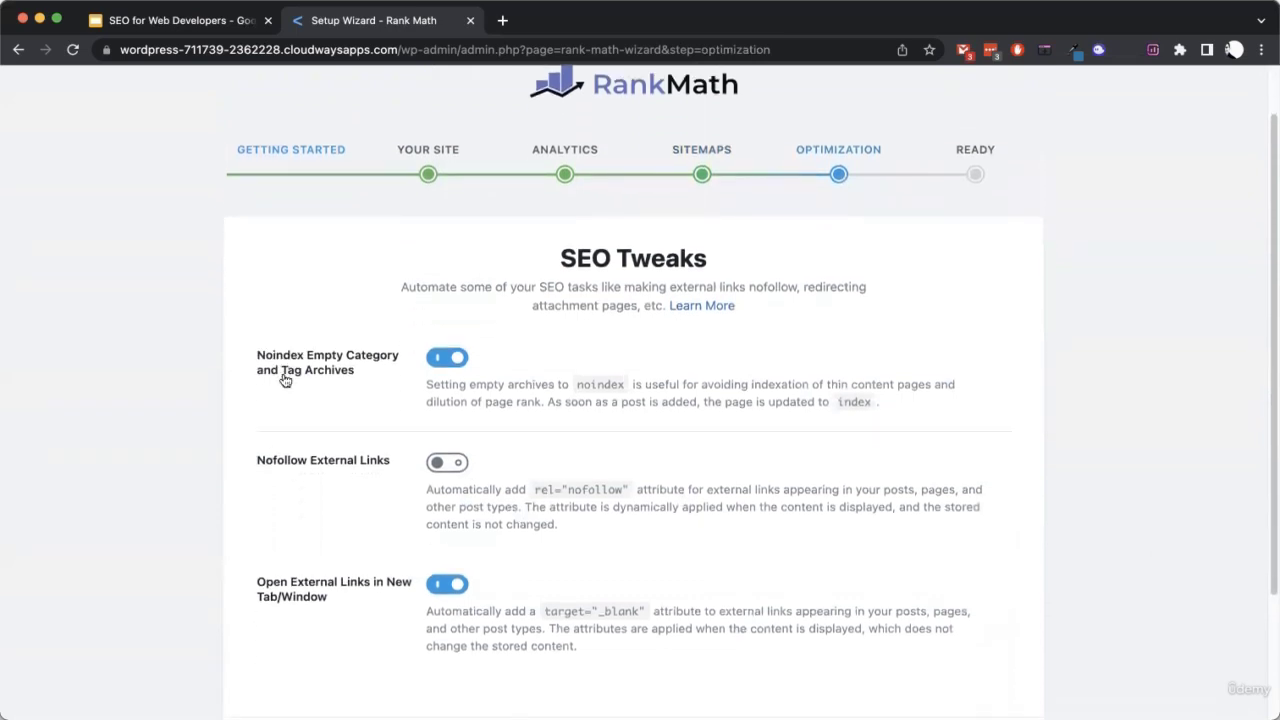
scroll(135, 401, down, 2)
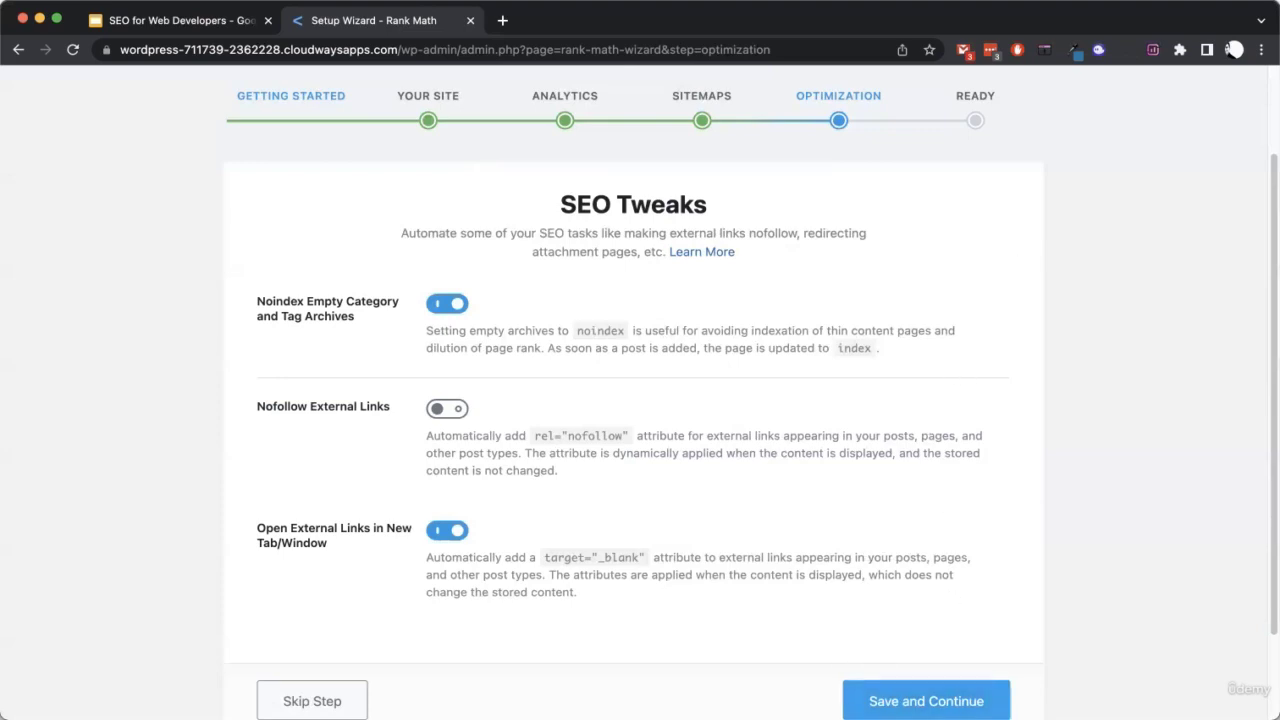
click(926, 703)
scroll(1100, 552, down, 1)
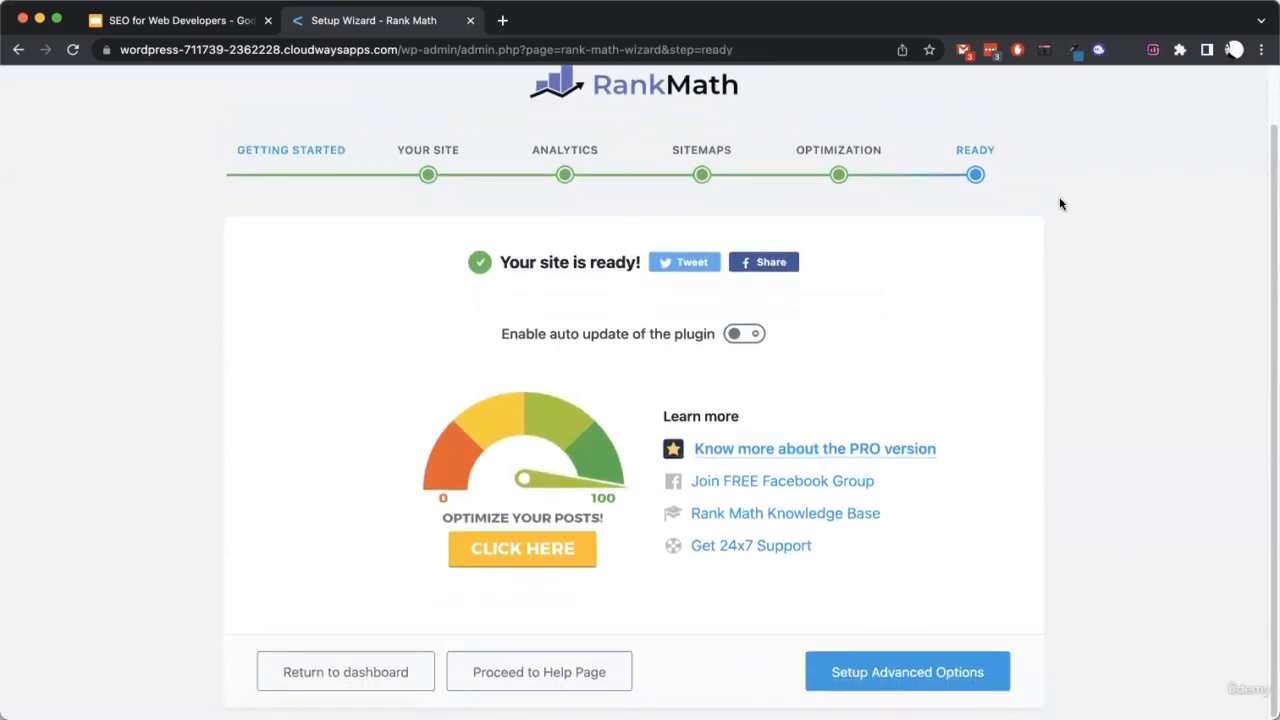
click(940, 667)
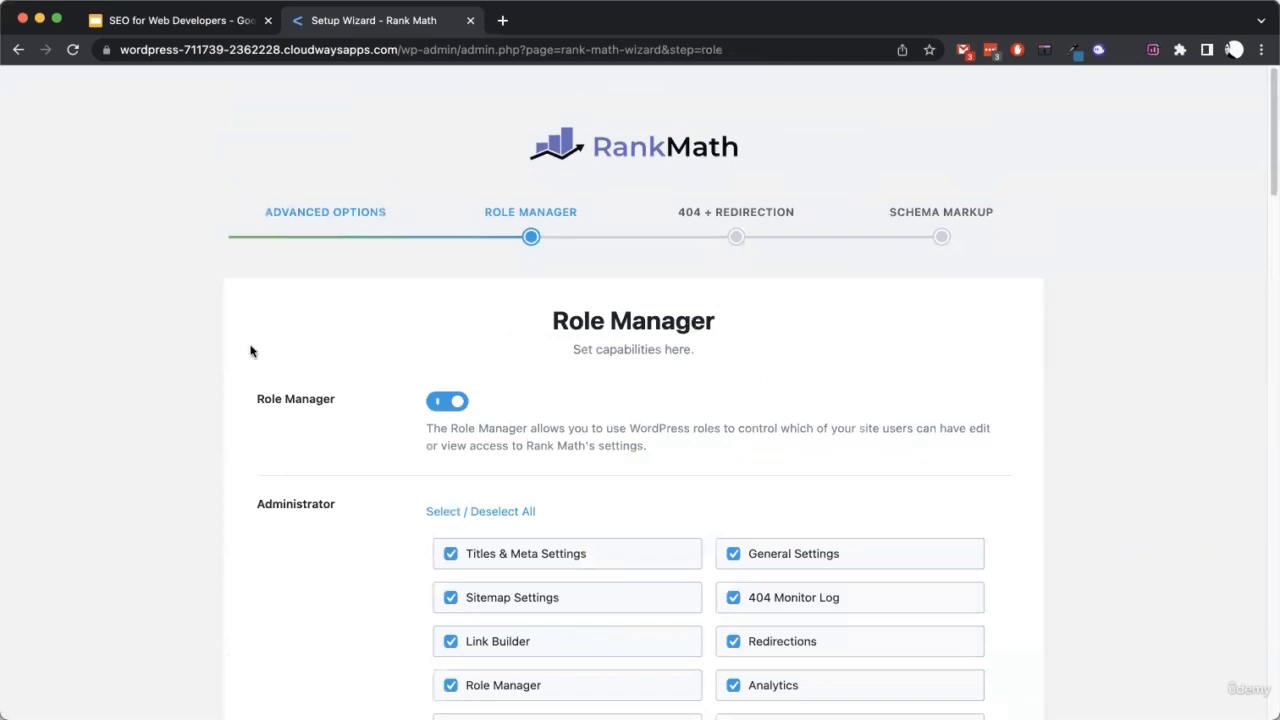
Examine the Role Manager switch and the capabilities assigned to the Administrator, Editor, Author, Contributor and Subscriber roles
scroll(223, 374, down, 2)
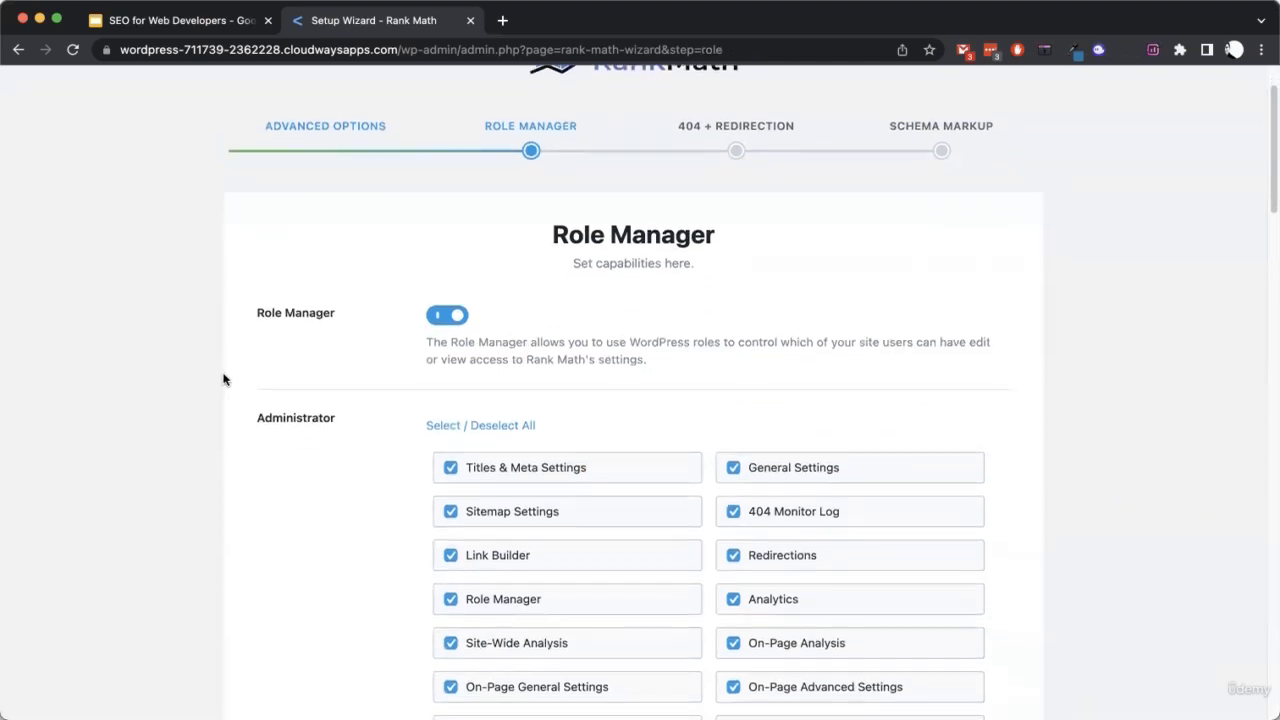
scroll(223, 379, up, 2)
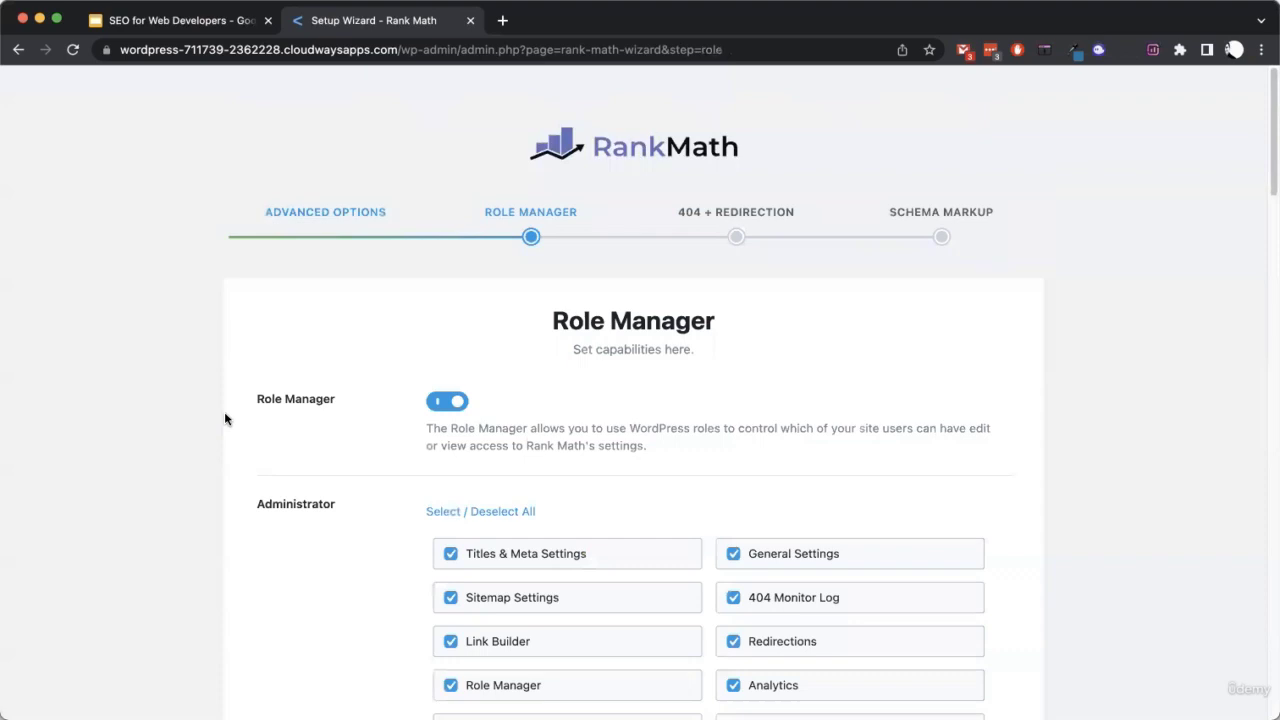
click(443, 405)
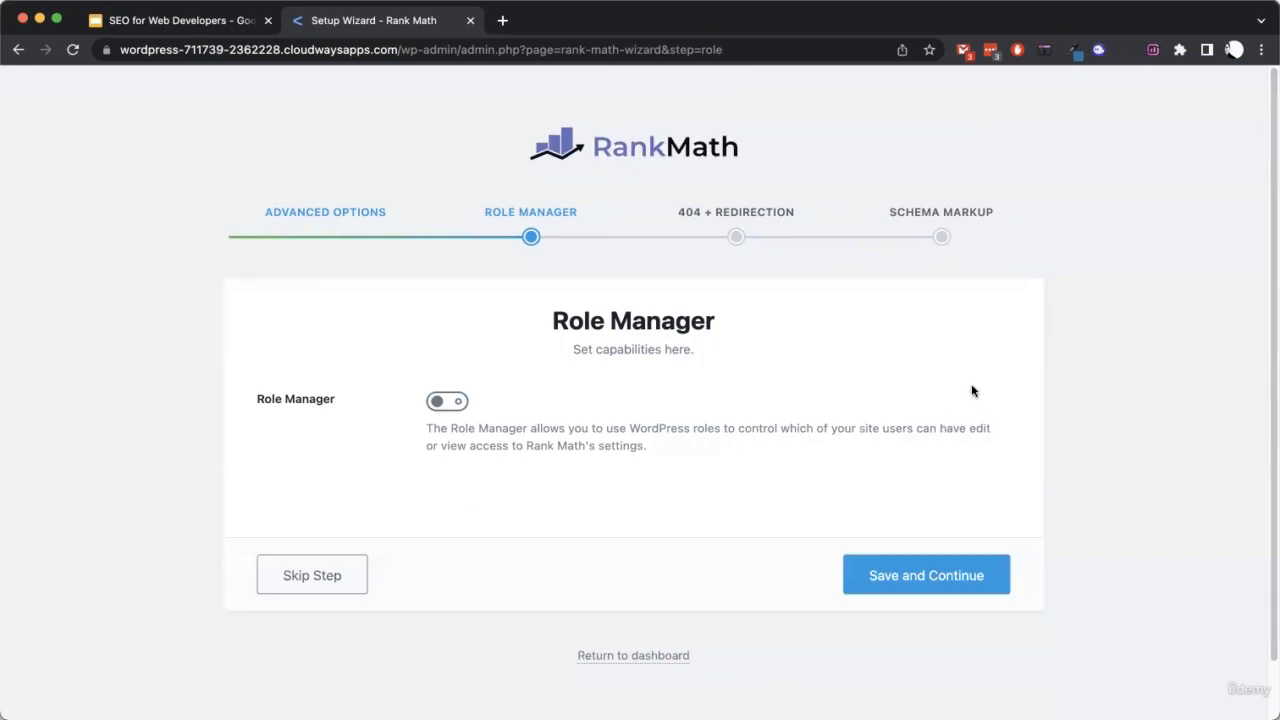
click(447, 401)
scroll(254, 438, down, 3)
scroll(254, 440, down, 3)
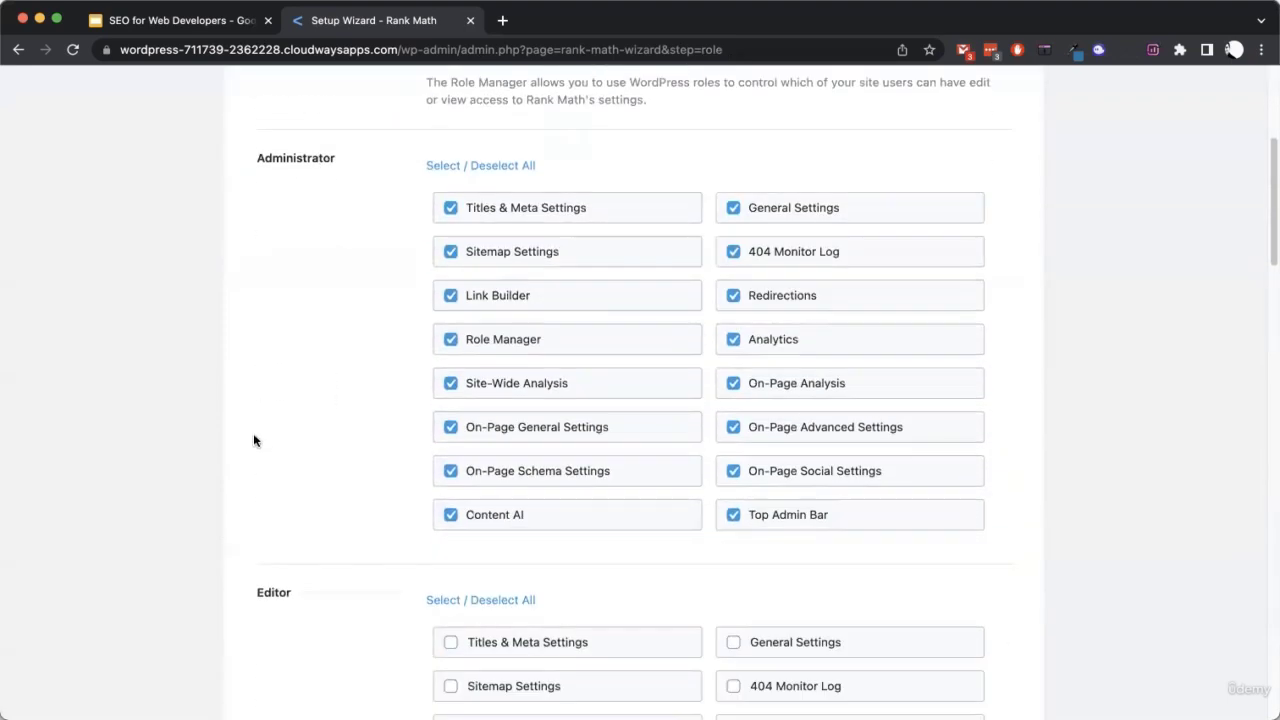
scroll(285, 477, up, 2)
scroll(288, 470, up, 2)
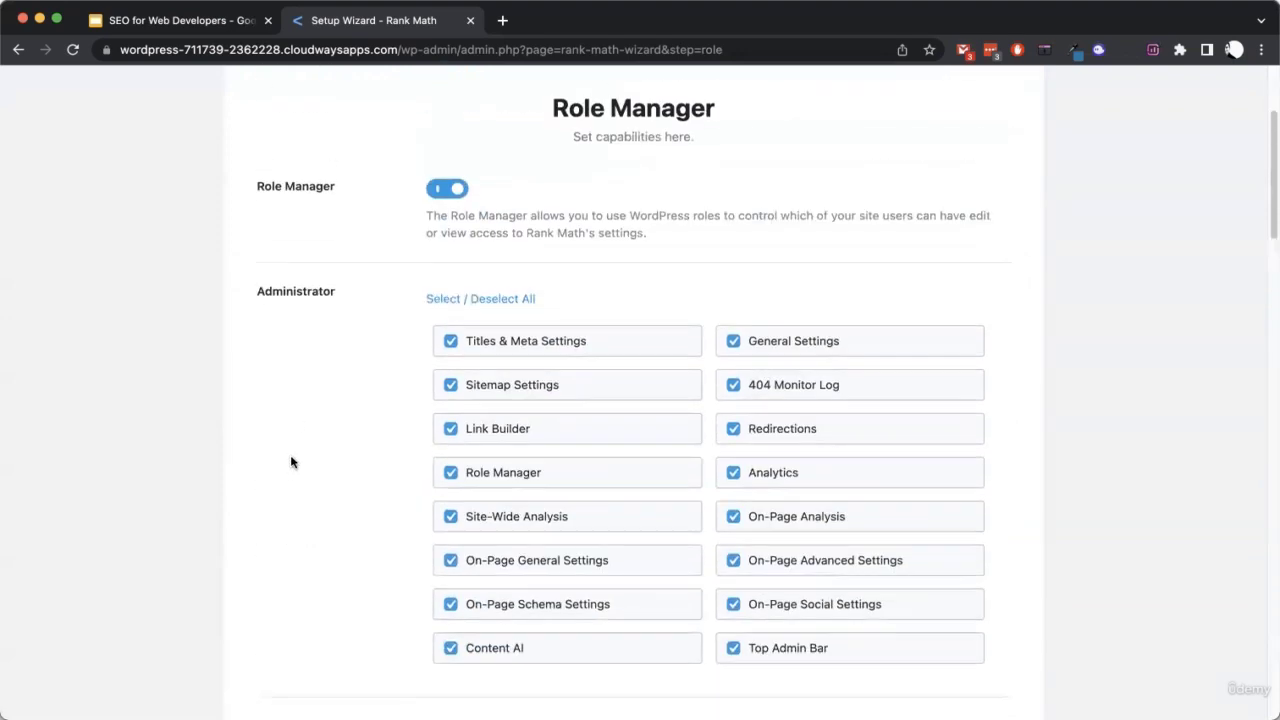
scroll(290, 500, down, 3)
scroll(285, 430, up, 3)
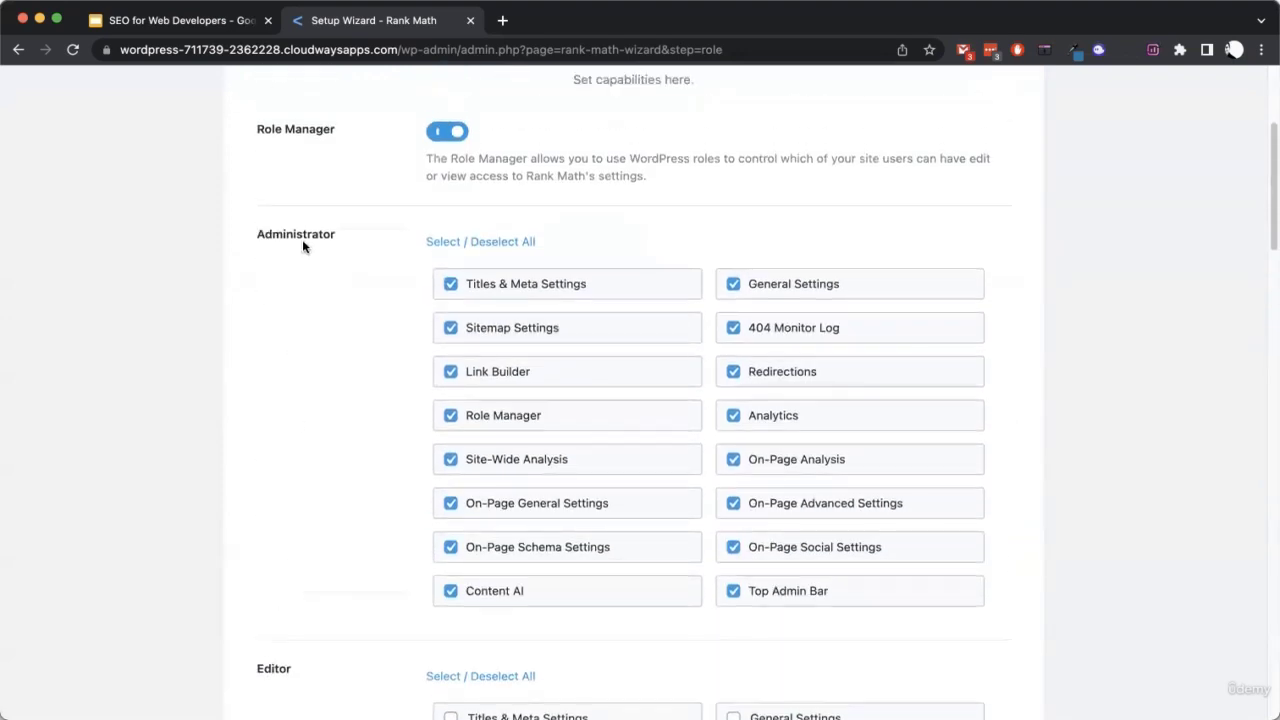
scroll(317, 391, down, 8)
scroll(310, 457, down, 3)
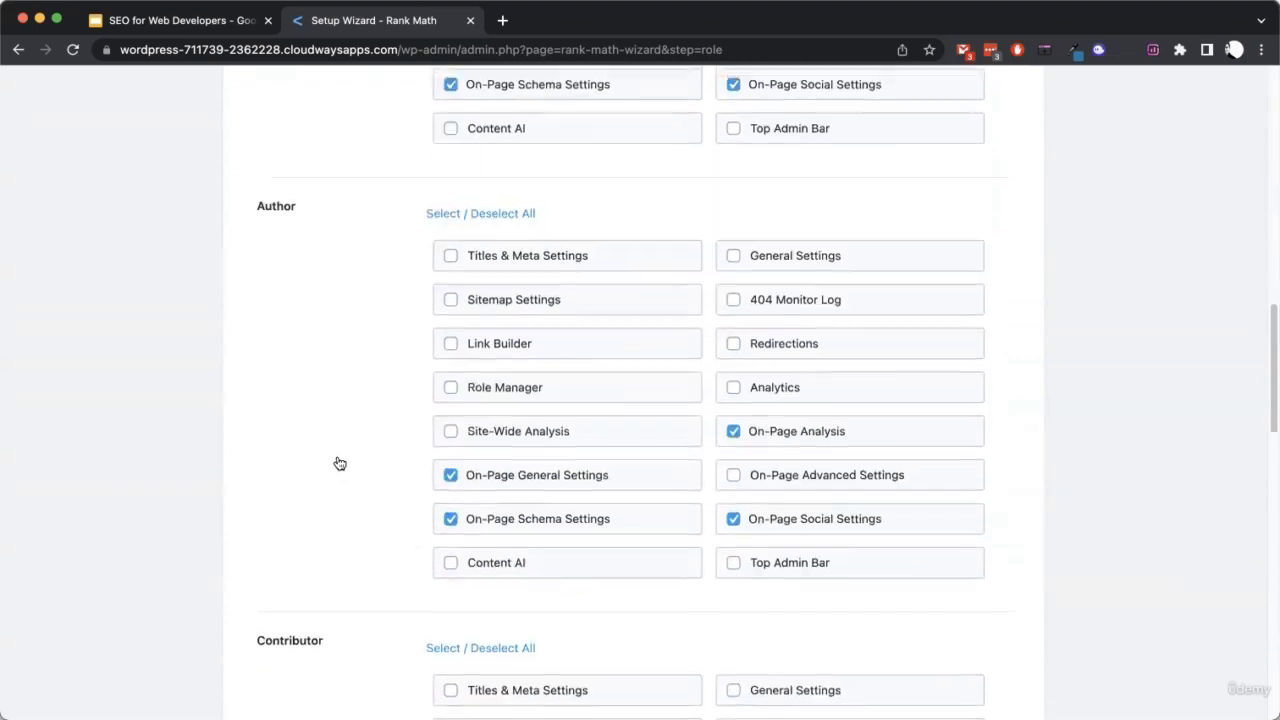
scroll(312, 490, down, 3)
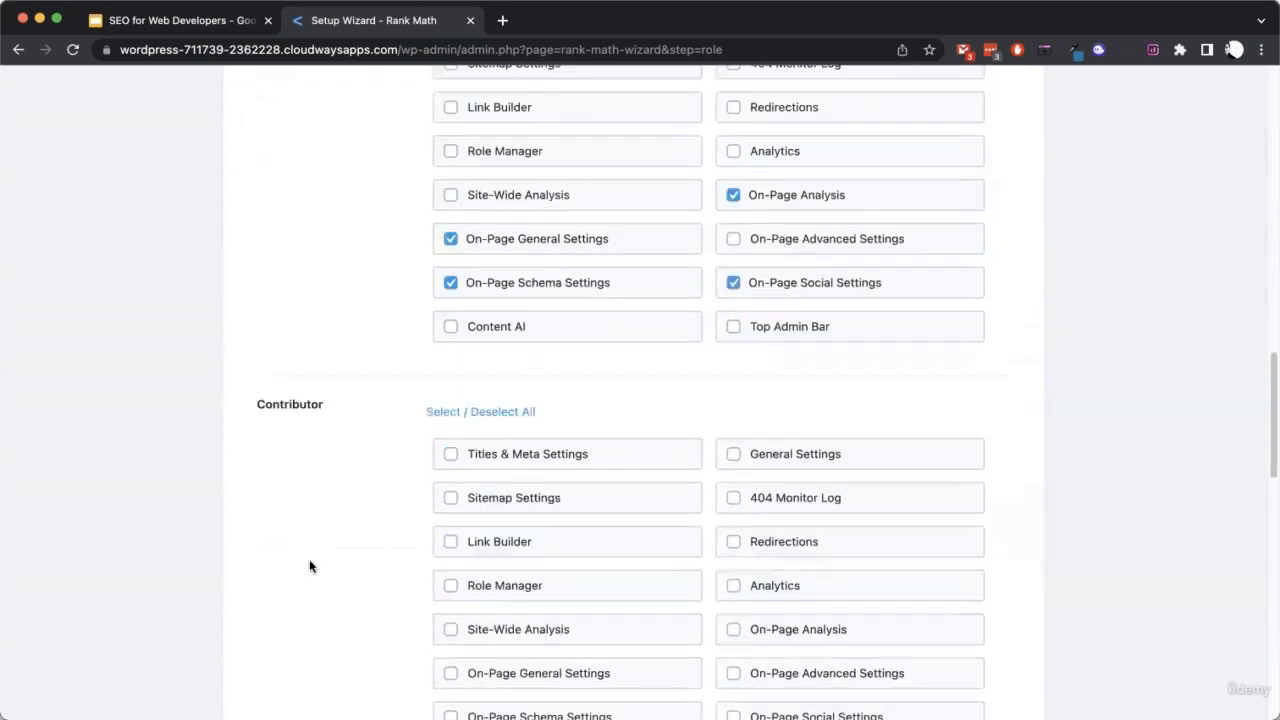
scroll(306, 523, down, 5)
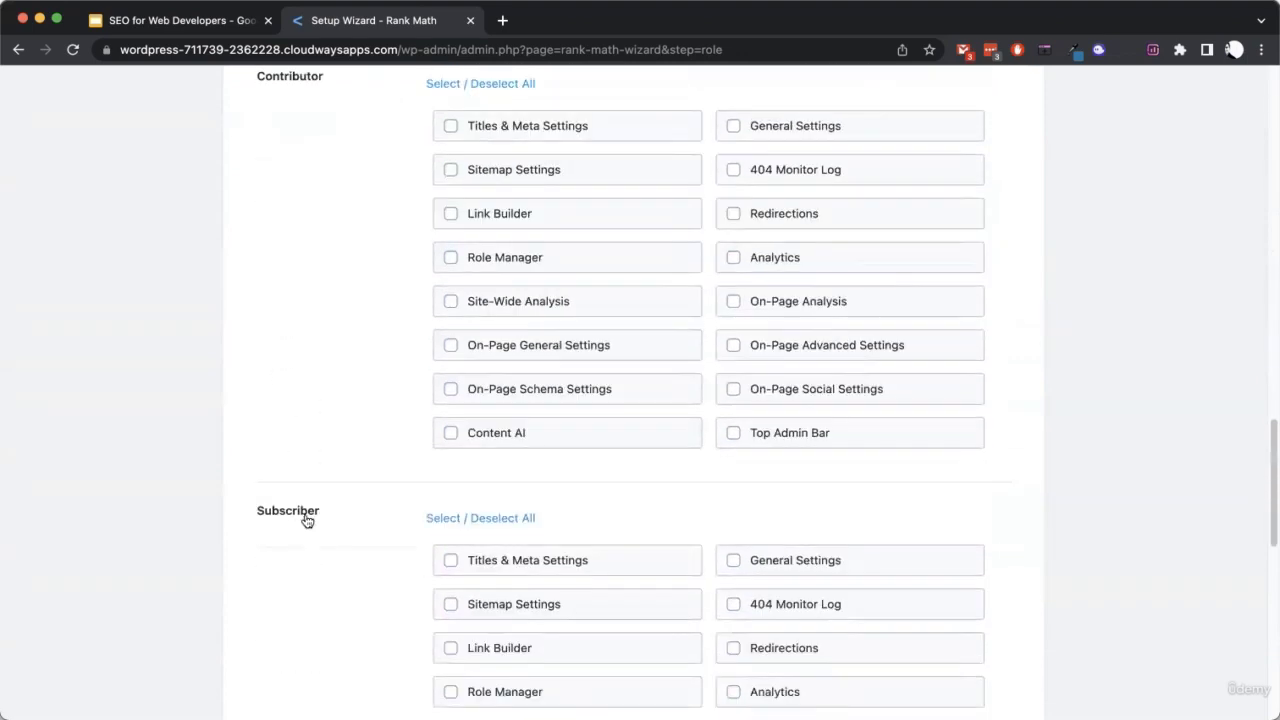
scroll(317, 529, up, 6)
scroll(606, 546, up, 4)
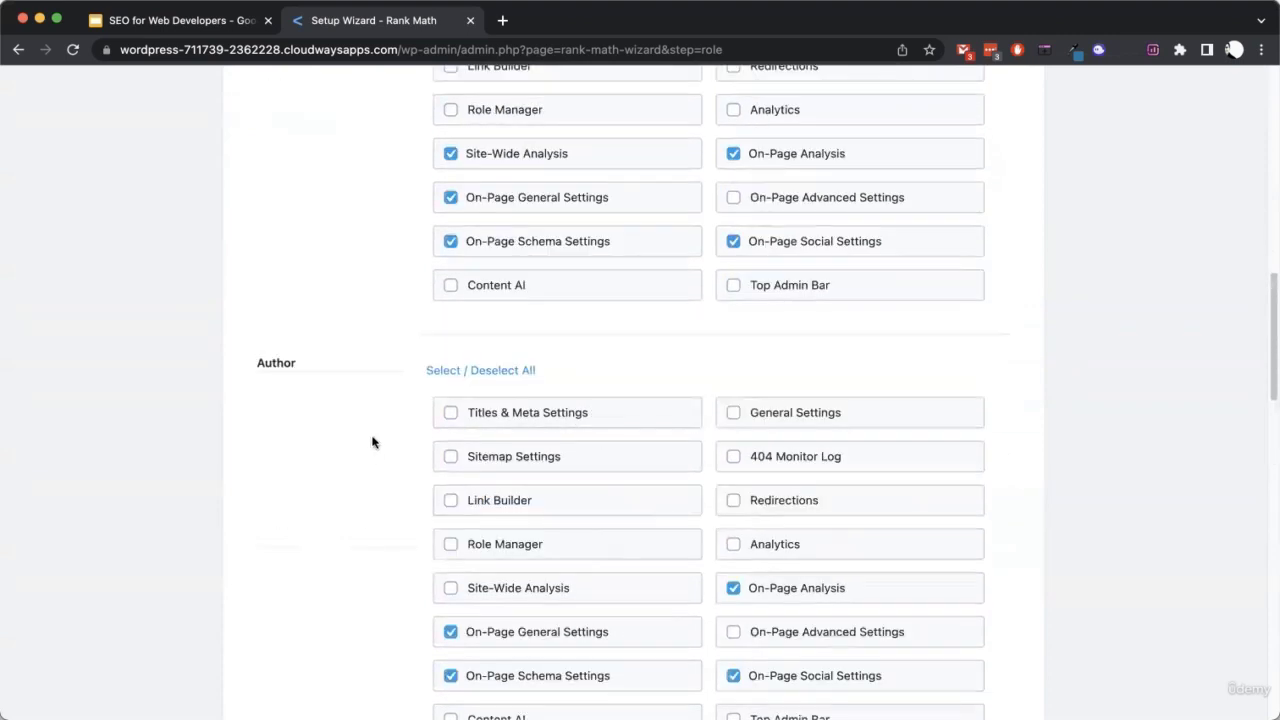
scroll(840, 304, up, 8)
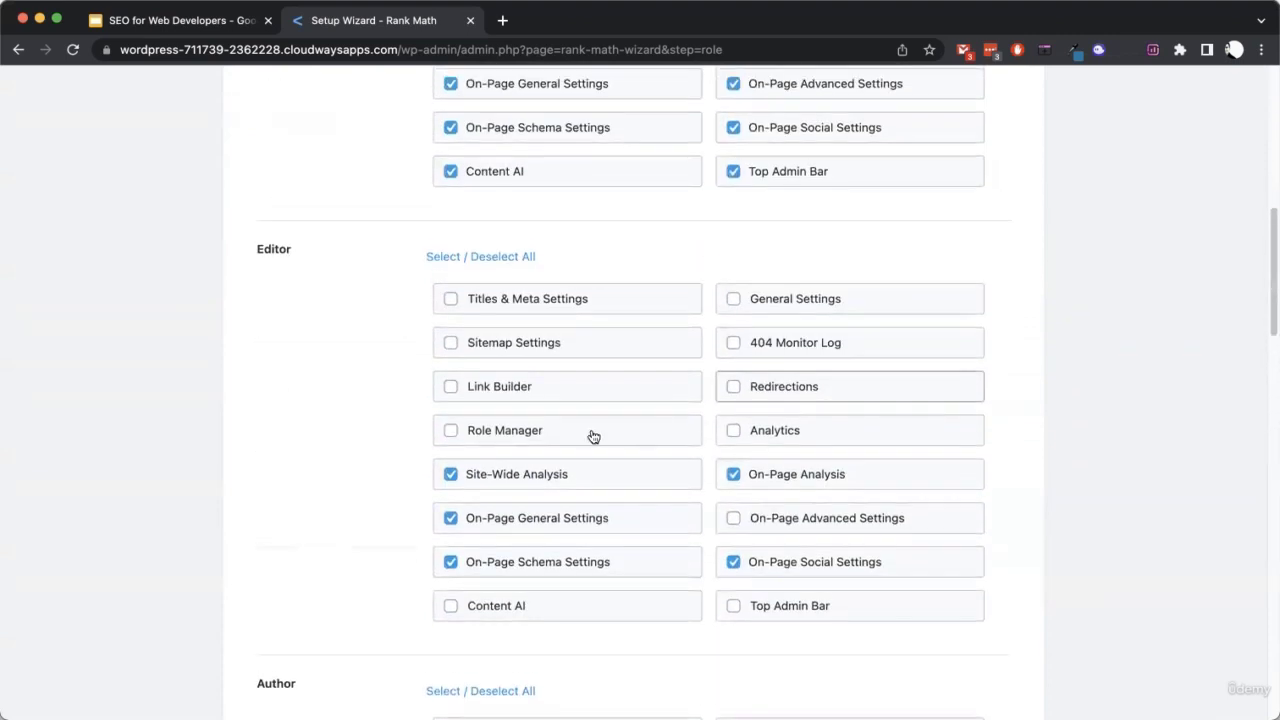
Disable the Role Manager and save this step to continue to the 404 and redirection settings
scroll(560, 445, up, 3)
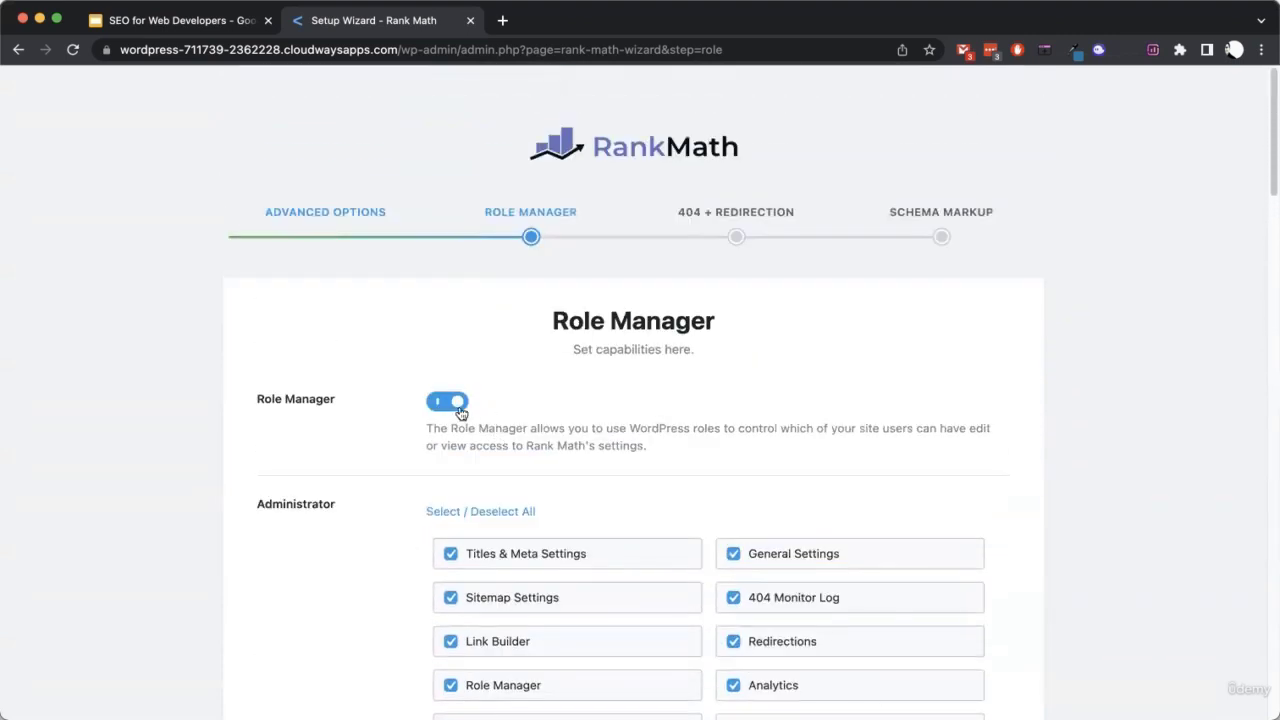
click(458, 404)
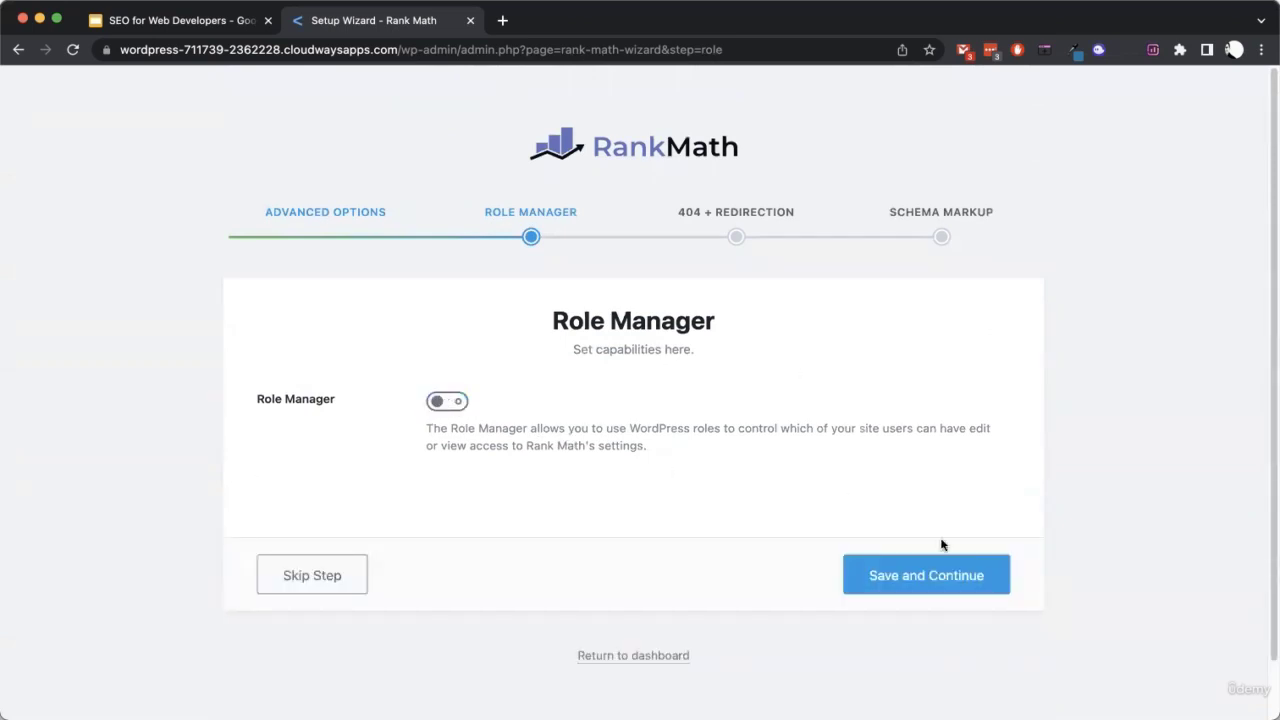
click(950, 580)
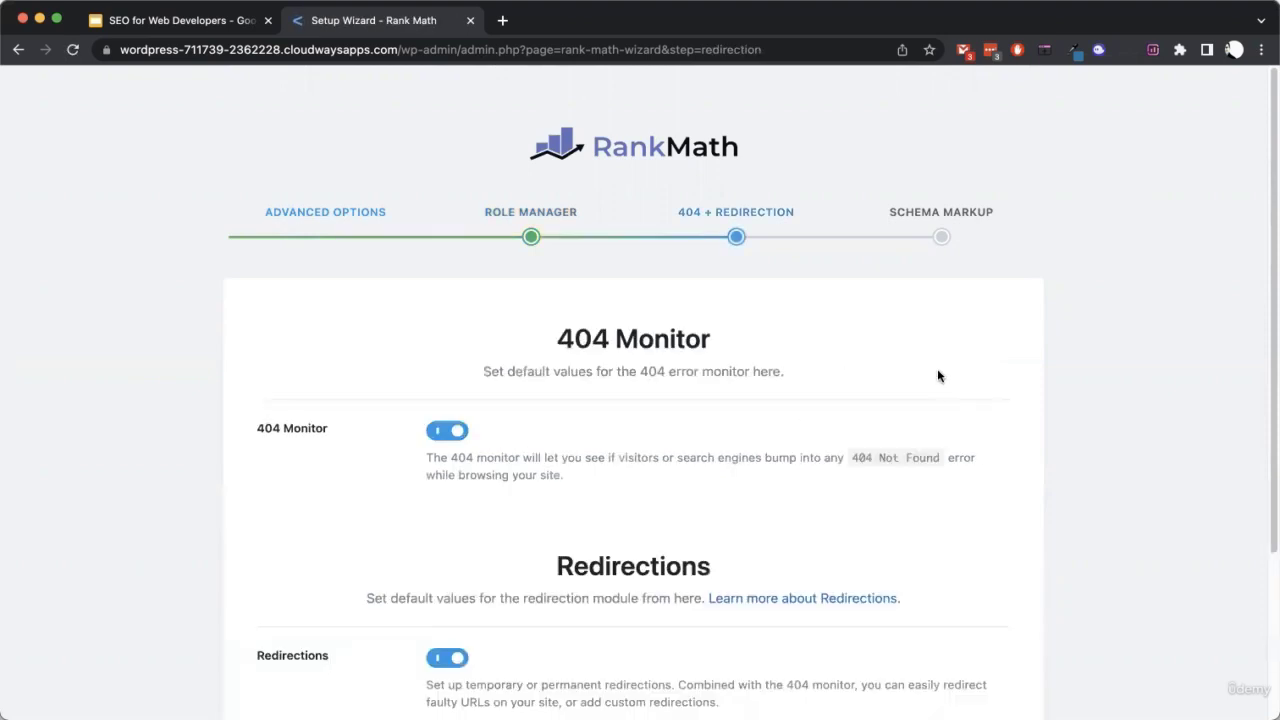
Review the 404 Monitor and Redirections settings, keep both enabled, and save them to continue to Schema Markup
scroll(241, 337, down, 5)
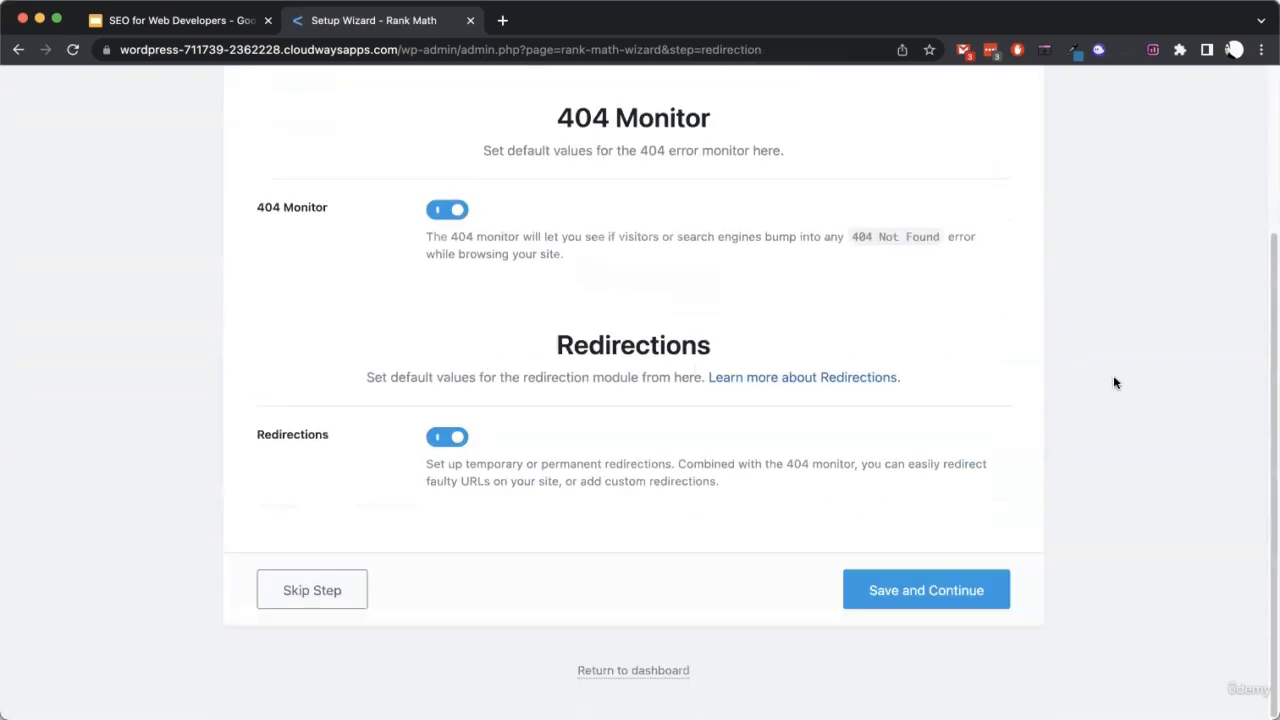
scroll(1115, 383, up, 3)
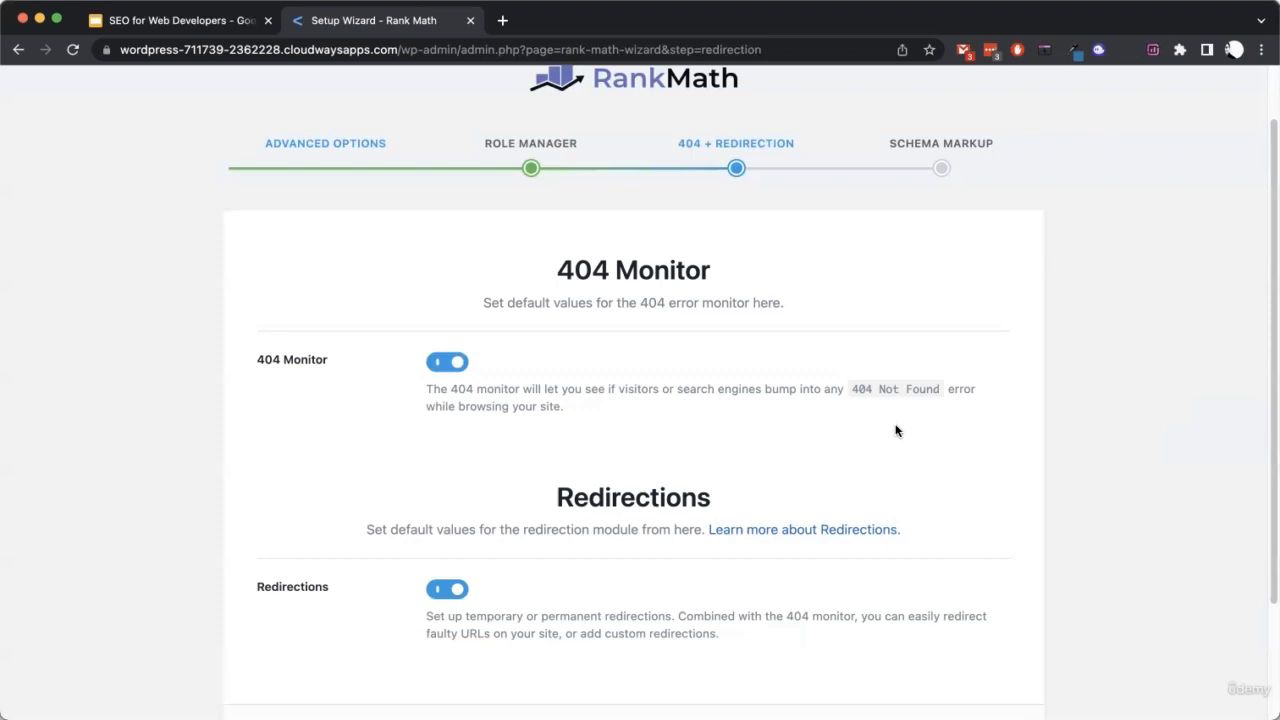
scroll(686, 443, down, 3)
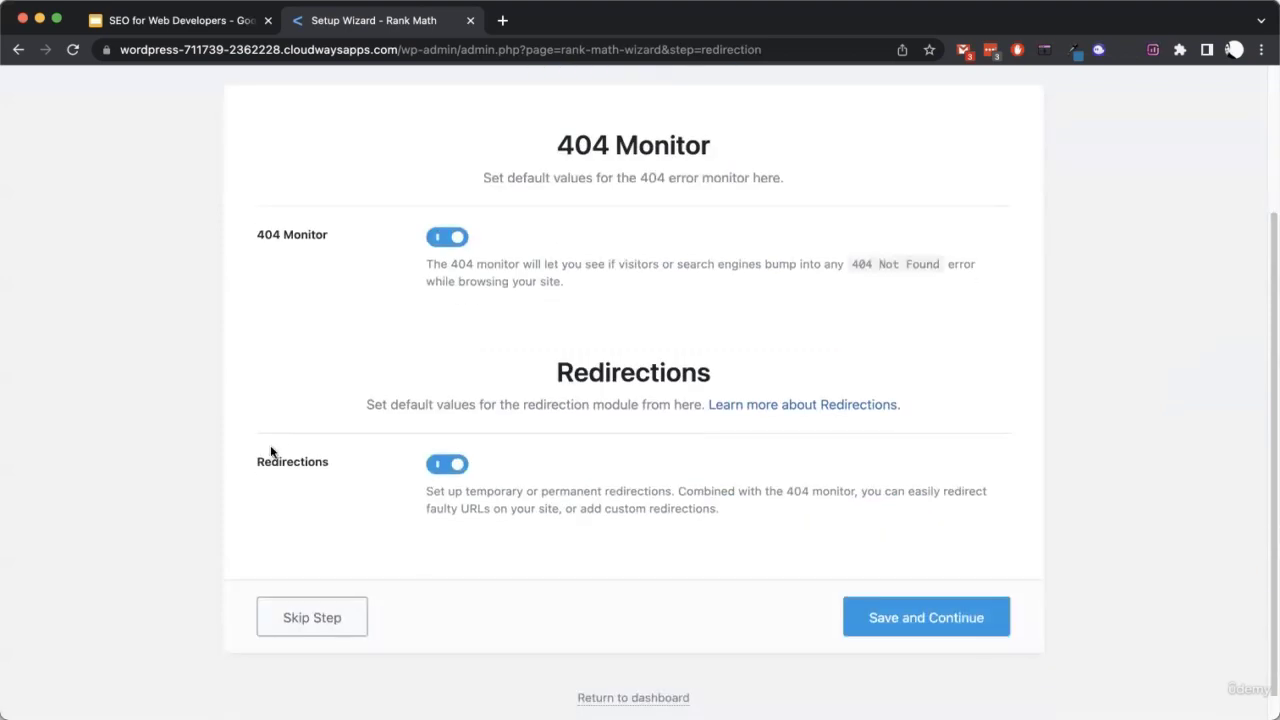
scroll(560, 500, up, 1)
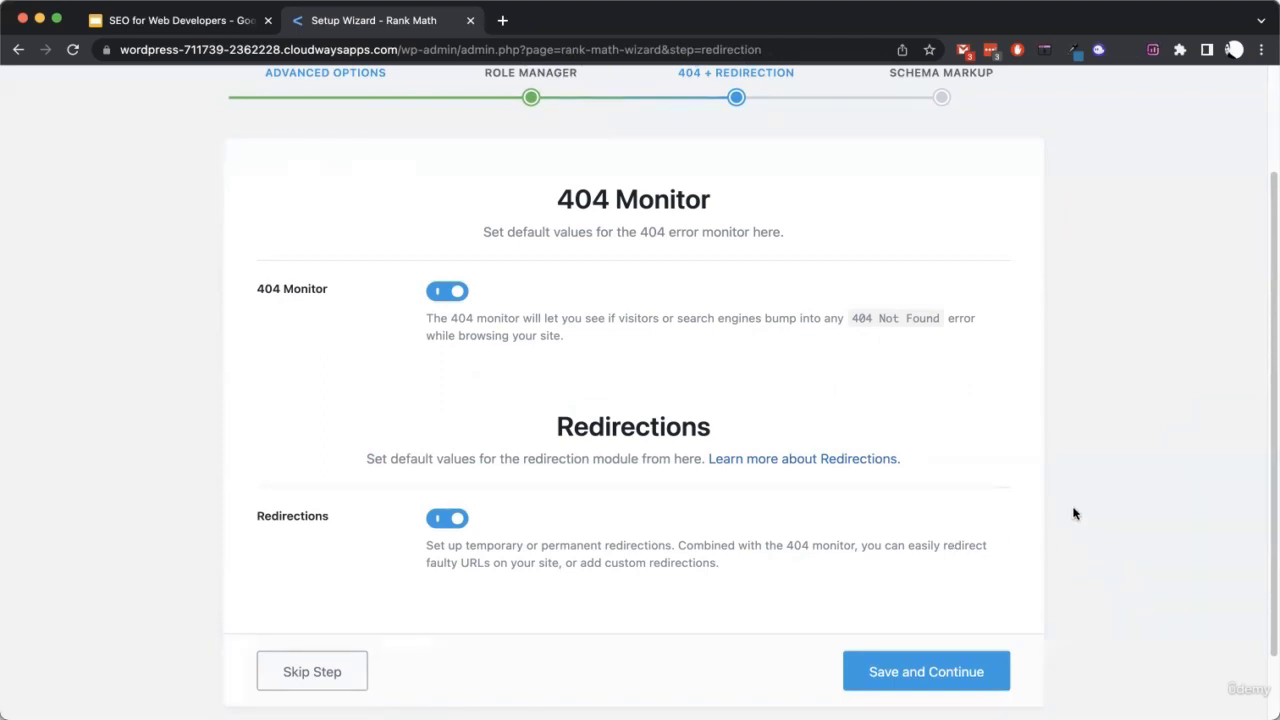
scroll(890, 515, up, 1)
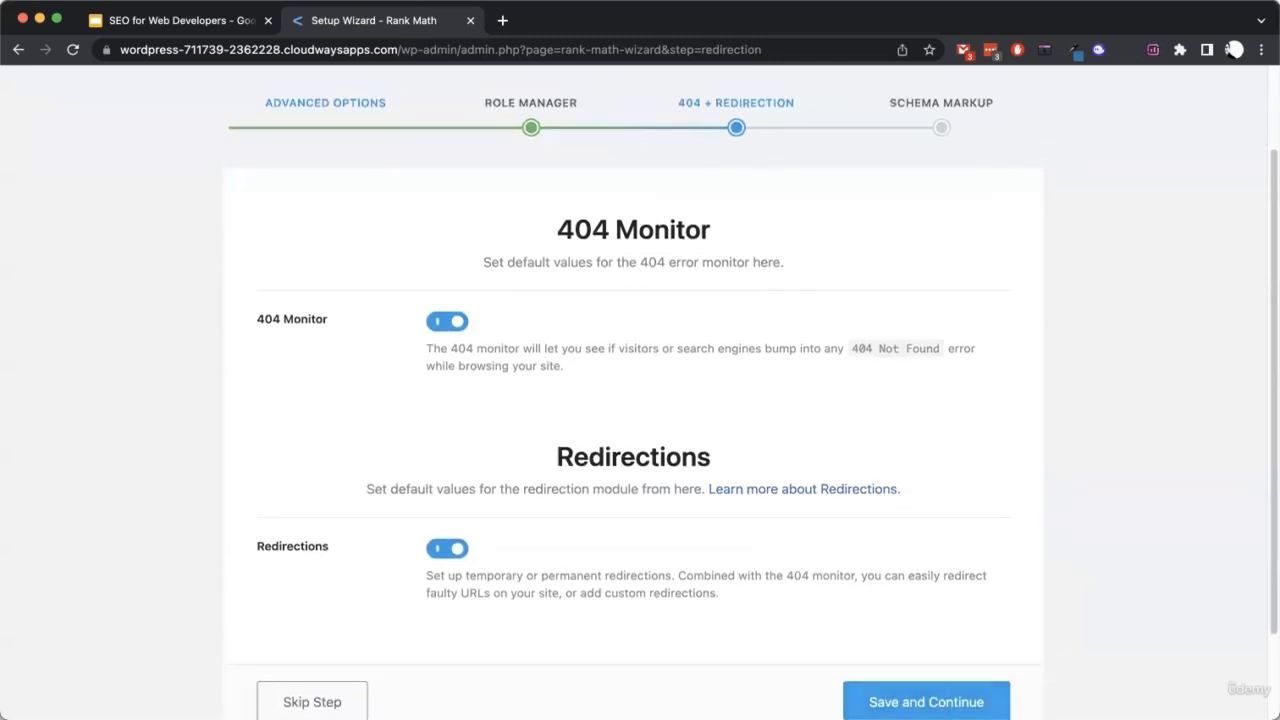
click(995, 700)
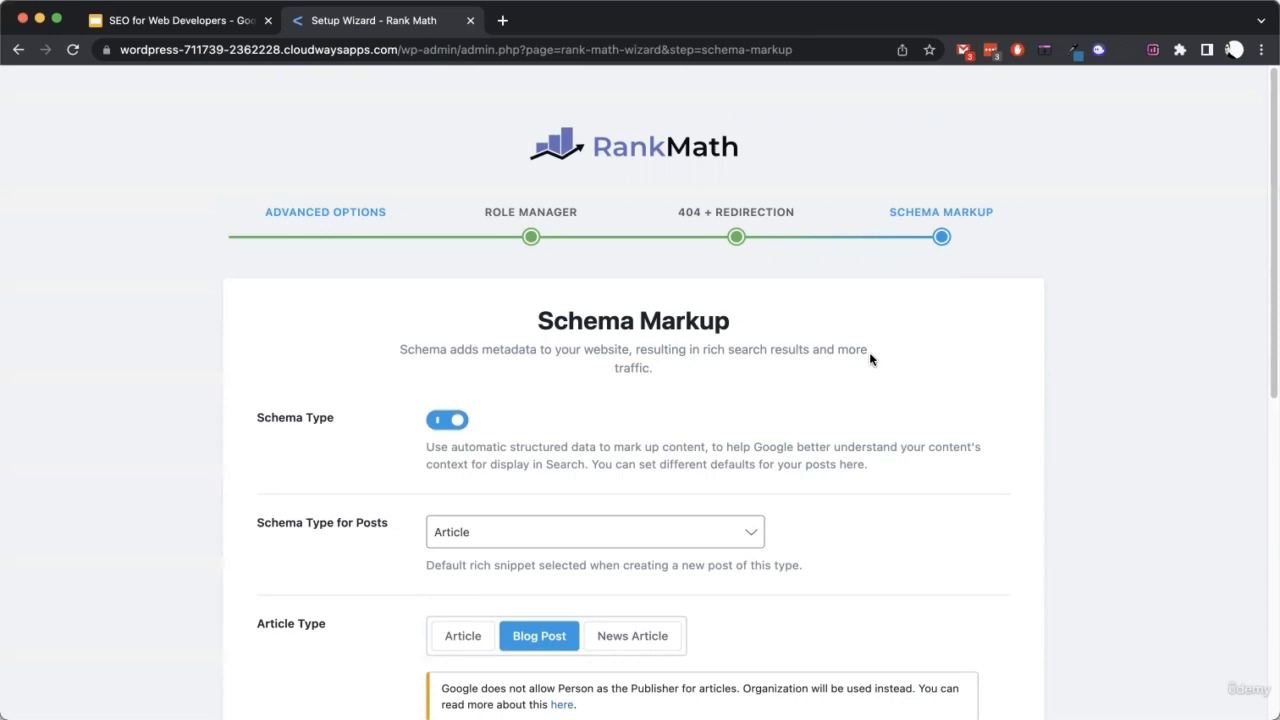
Examine the Schema Markup settings for posts, pages and landing pages, including their schema and article types
drag(850, 414, 834, 444)
scroll(800, 419, down, 1)
click(793, 404)
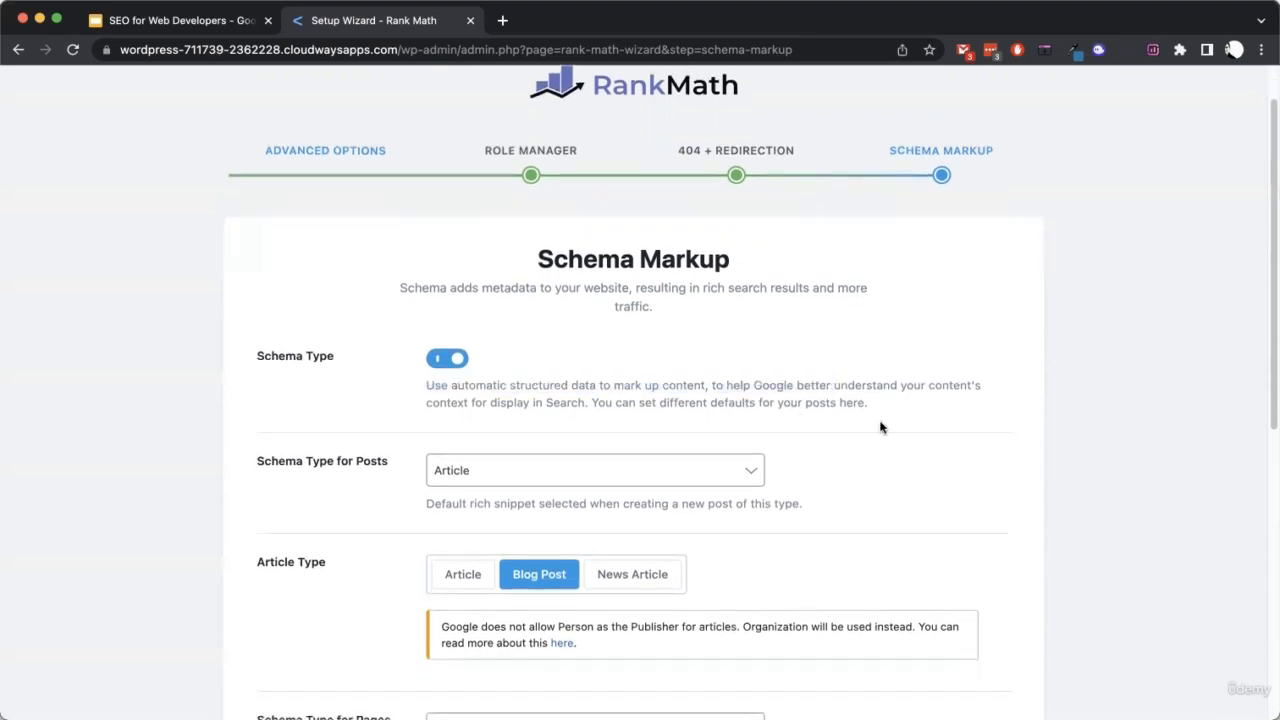
scroll(882, 425, down, 1)
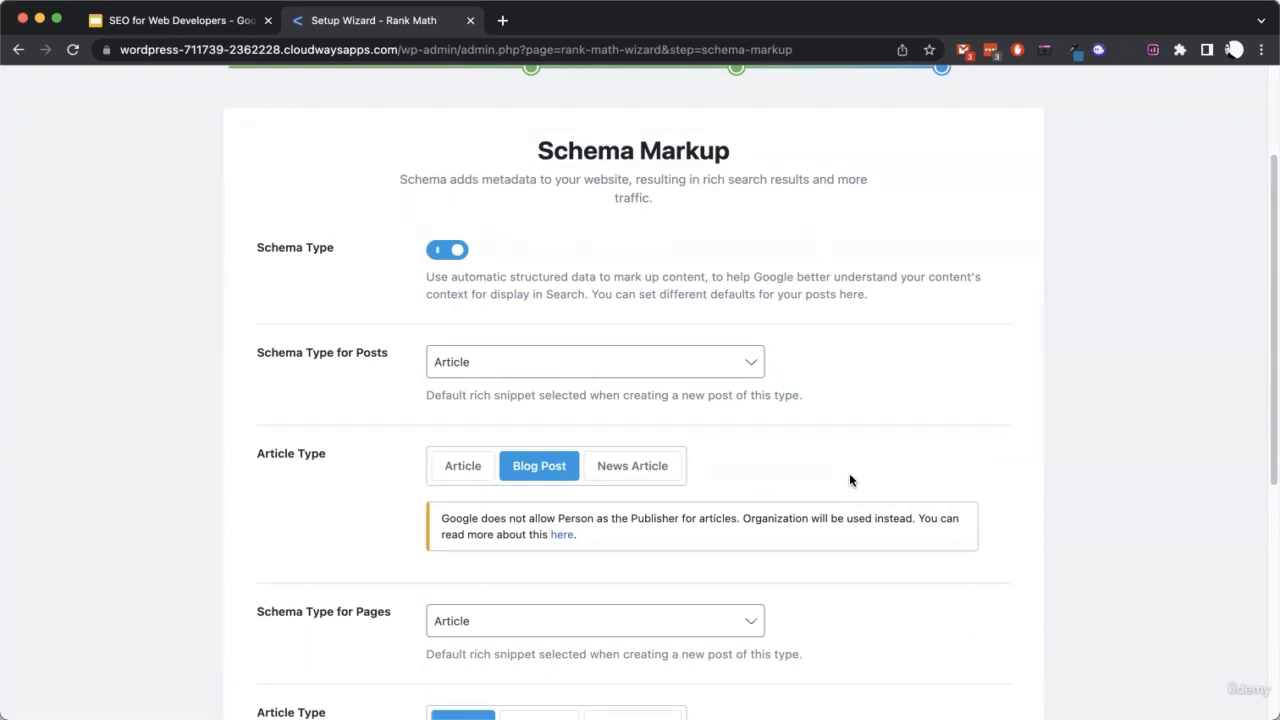
scroll(850, 478, up, 2)
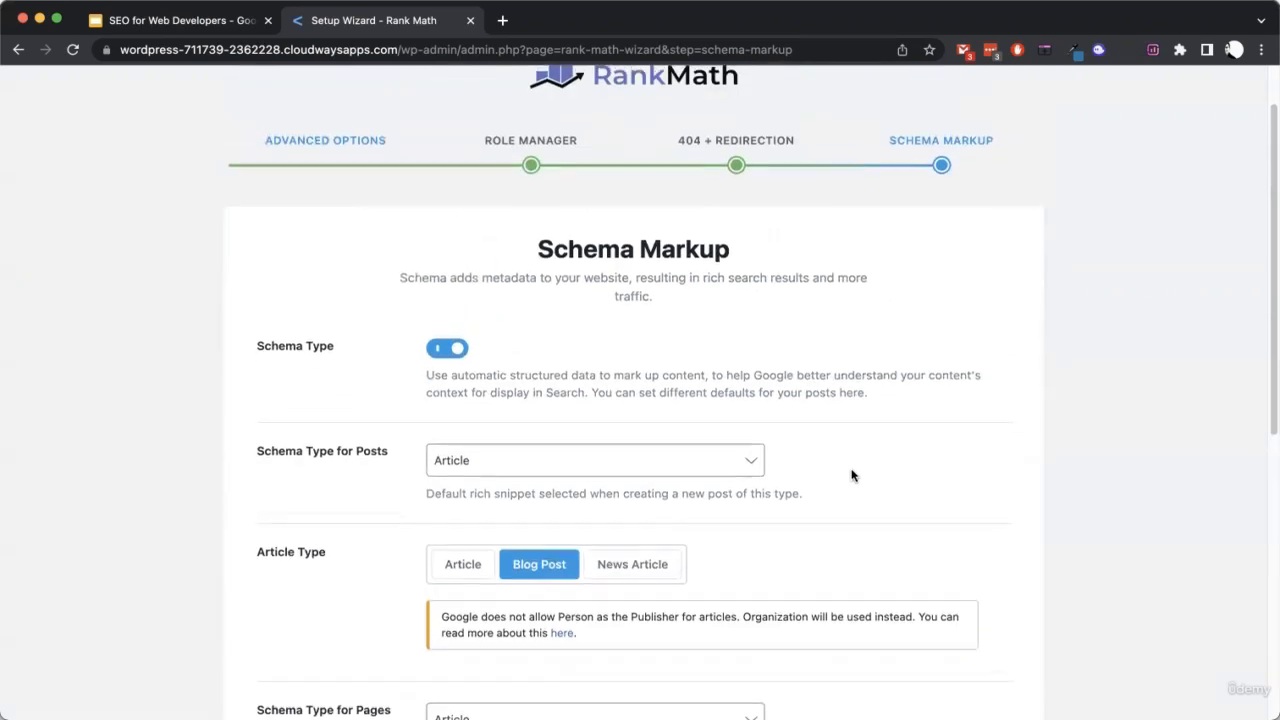
scroll(852, 476, up, 1)
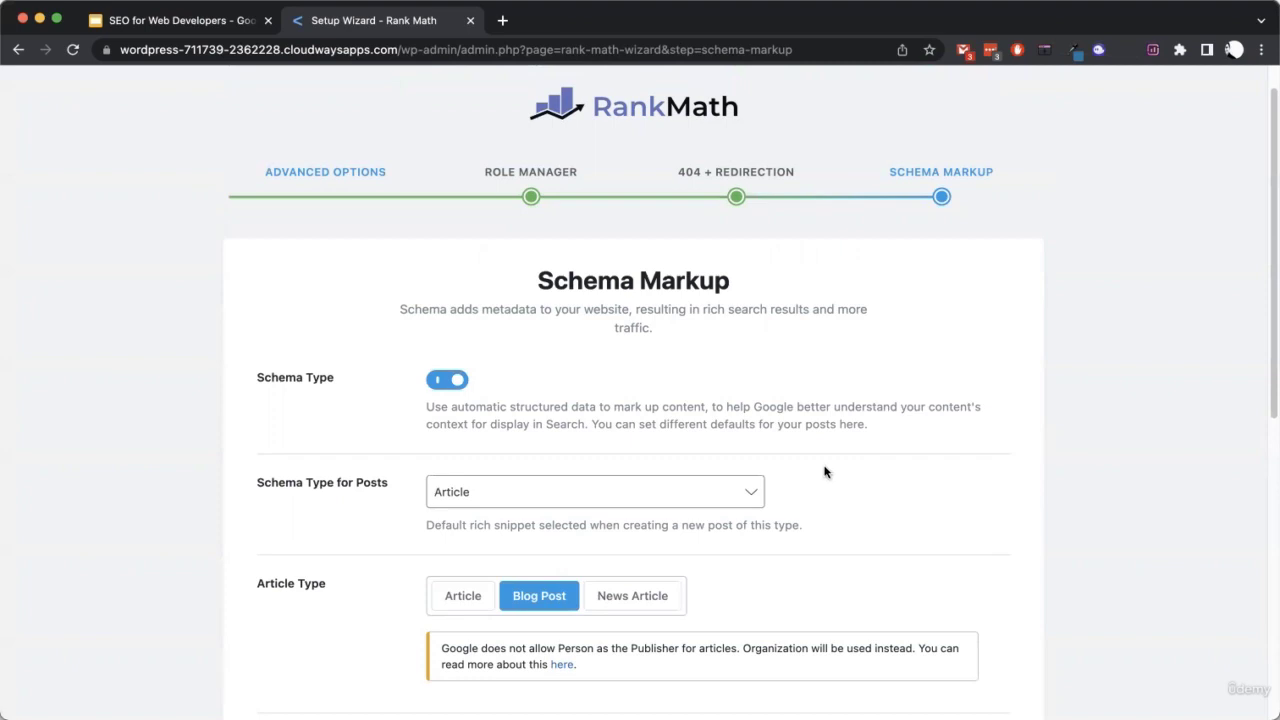
scroll(774, 466, down, 5)
scroll(815, 437, down, 3)
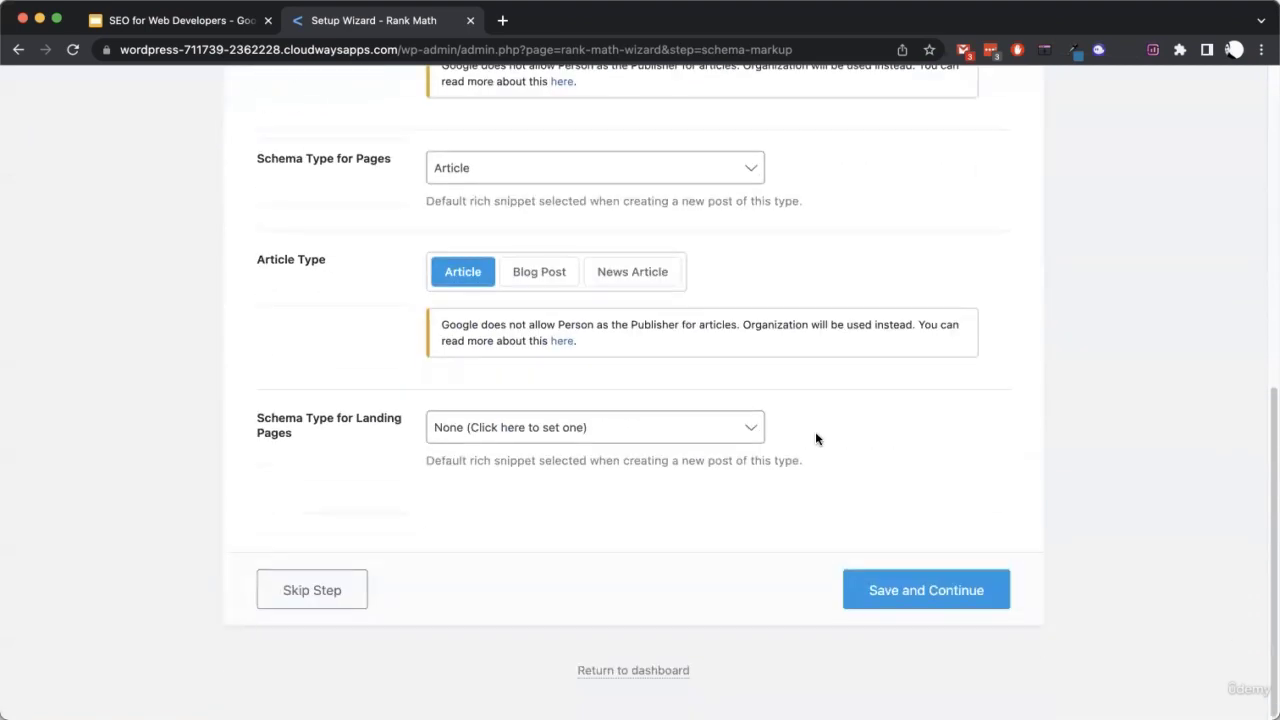
scroll(374, 230, up, 4)
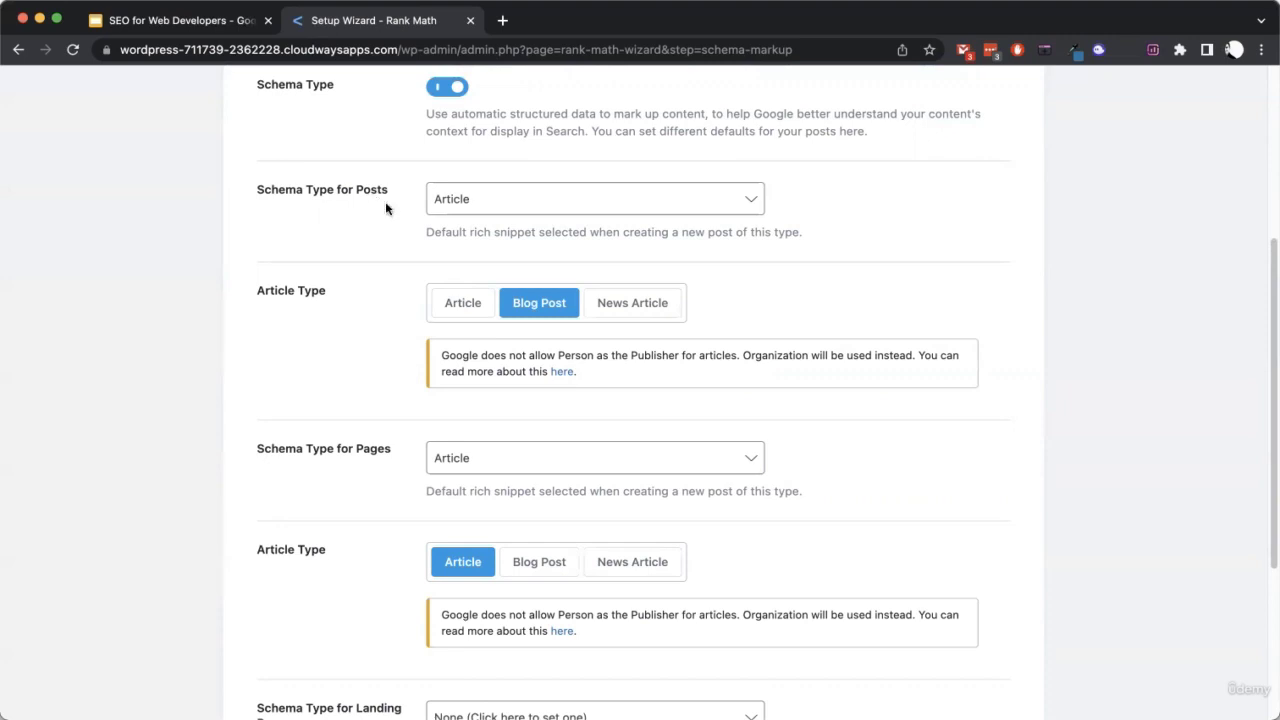
Review the Schema Markup settings, keep them as they are, and save them to finish the setup wizard
scroll(880, 390, up, 3)
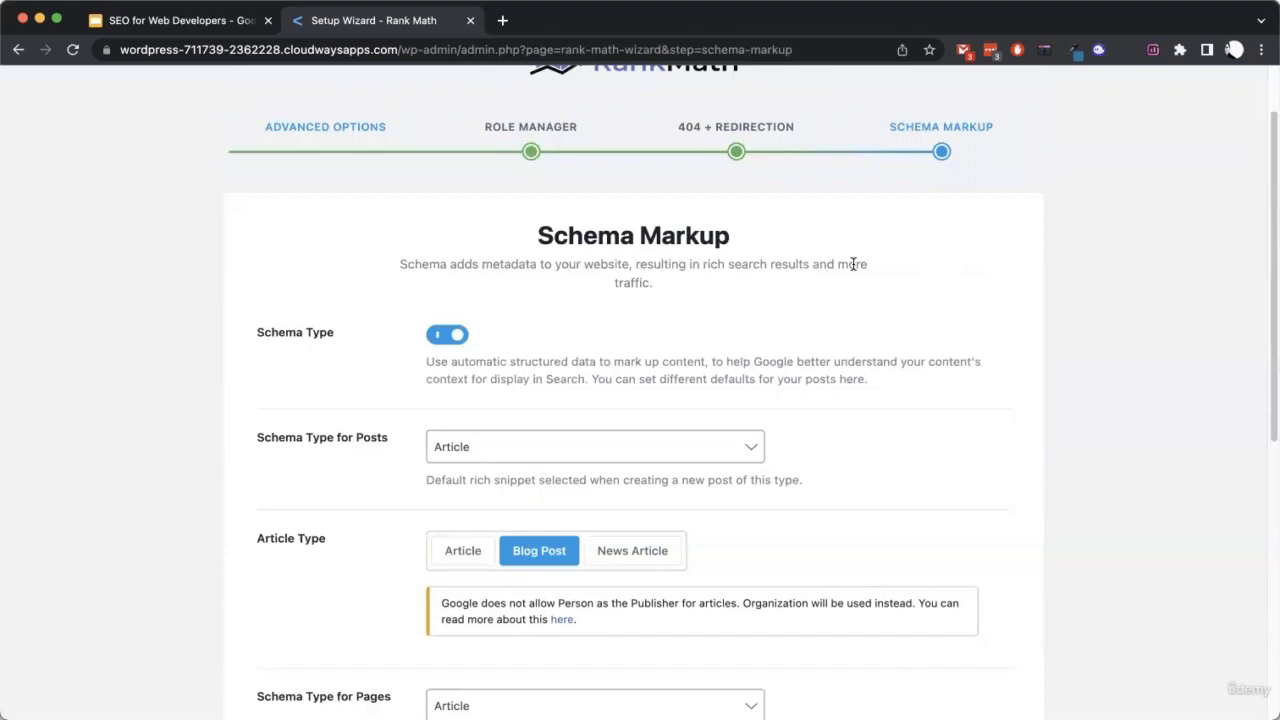
scroll(951, 409, down, 5)
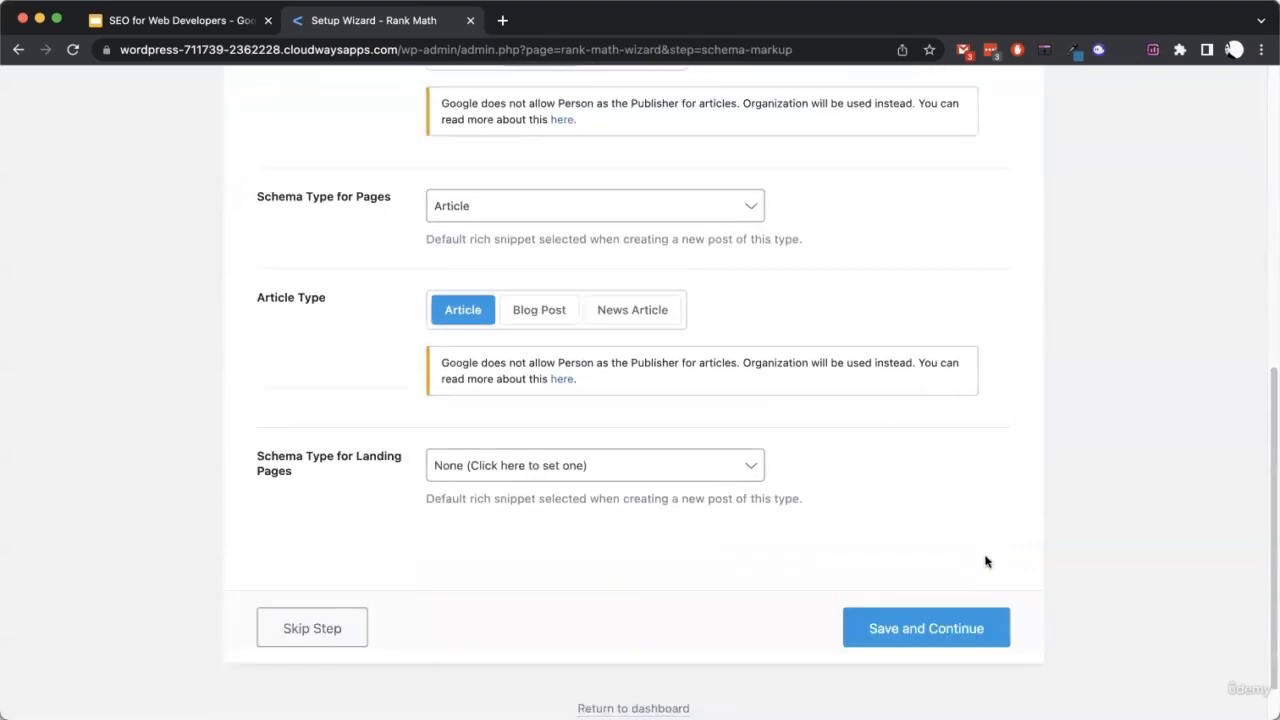
scroll(986, 560, down, 1)
click(966, 585)
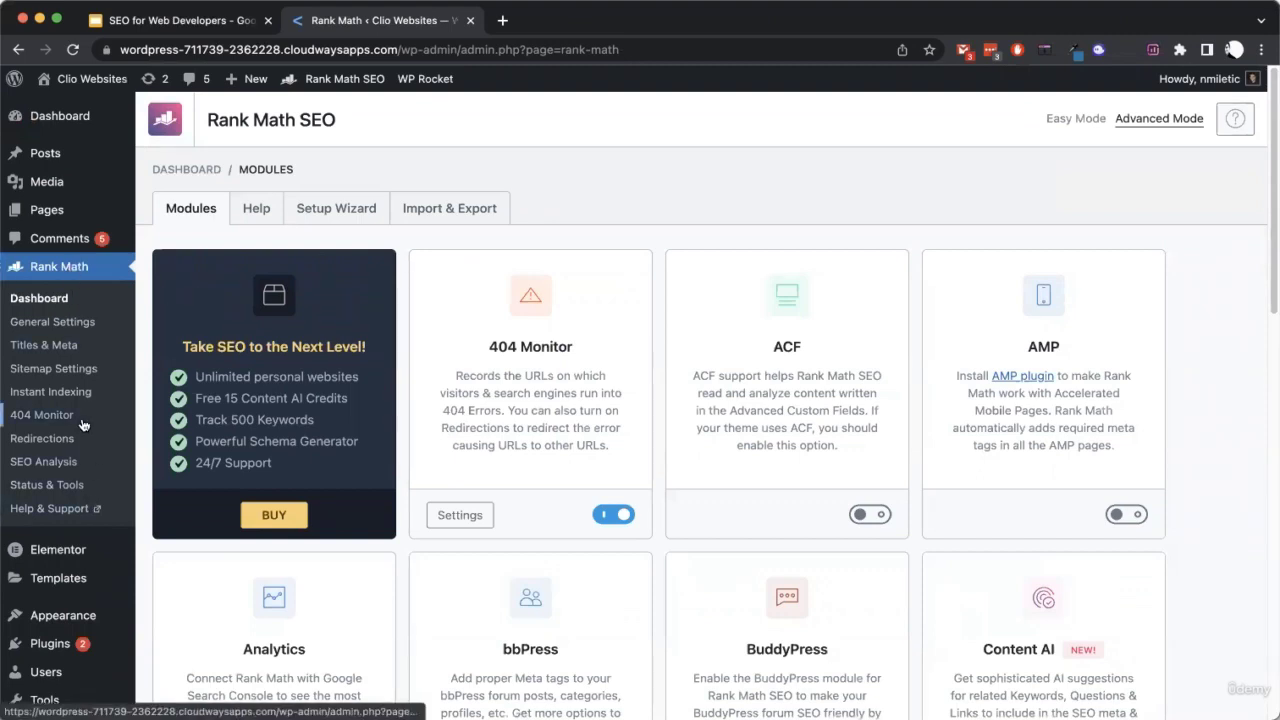
Examine the Rank Math modules and which are enabled, from 404 Monitor and Analytics to Redirections, Schema, Sitemap and WooCommerce
scroll(527, 386, down, 2)
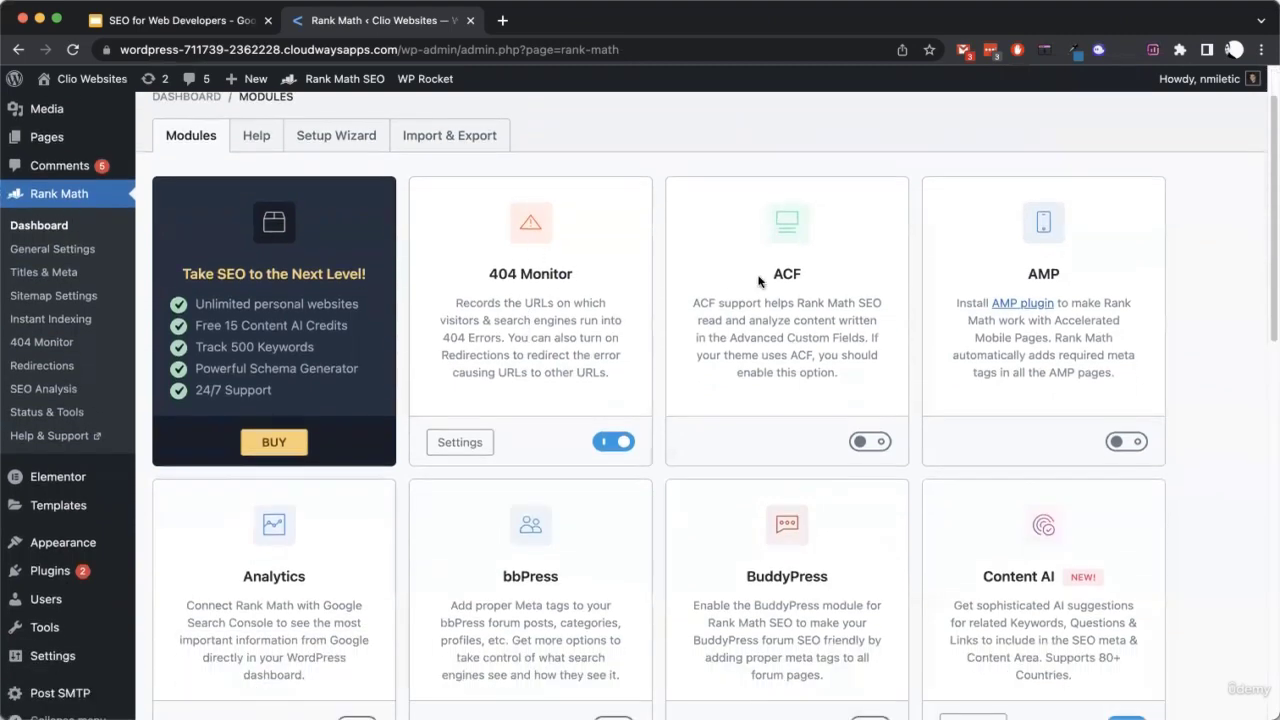
scroll(762, 283, down, 1)
scroll(492, 390, down, 4)
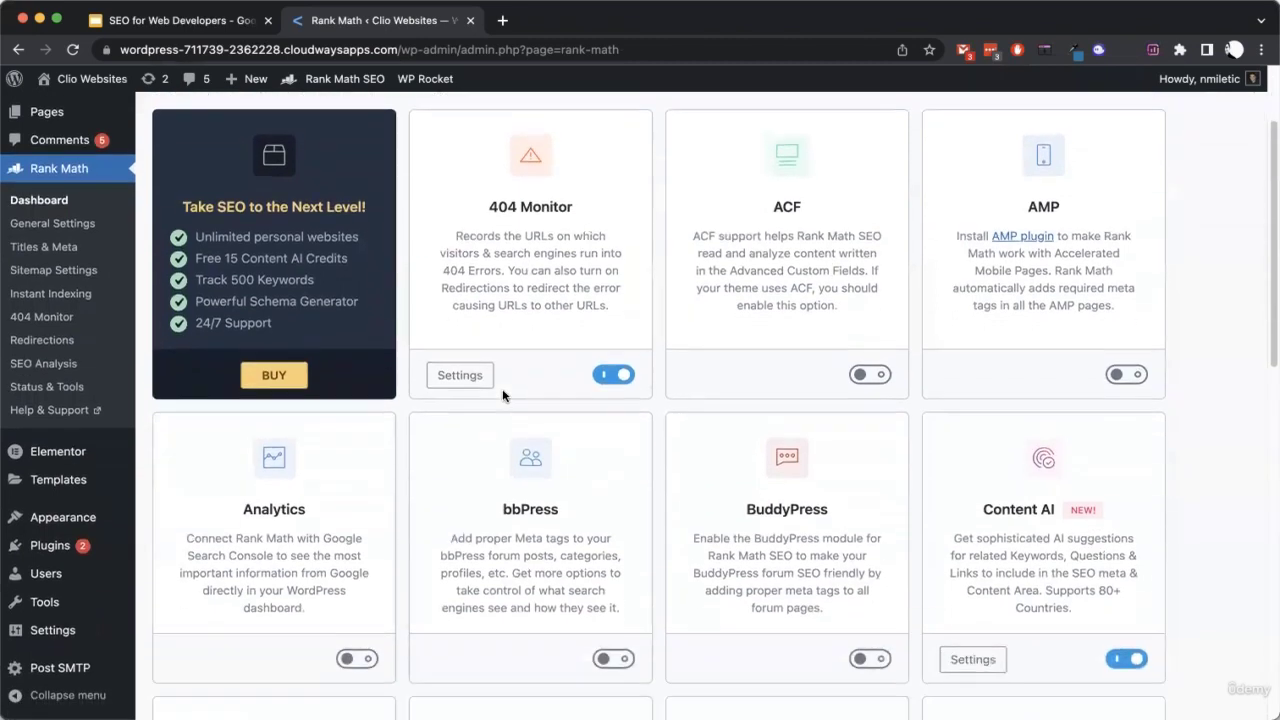
scroll(503, 390, down, 2)
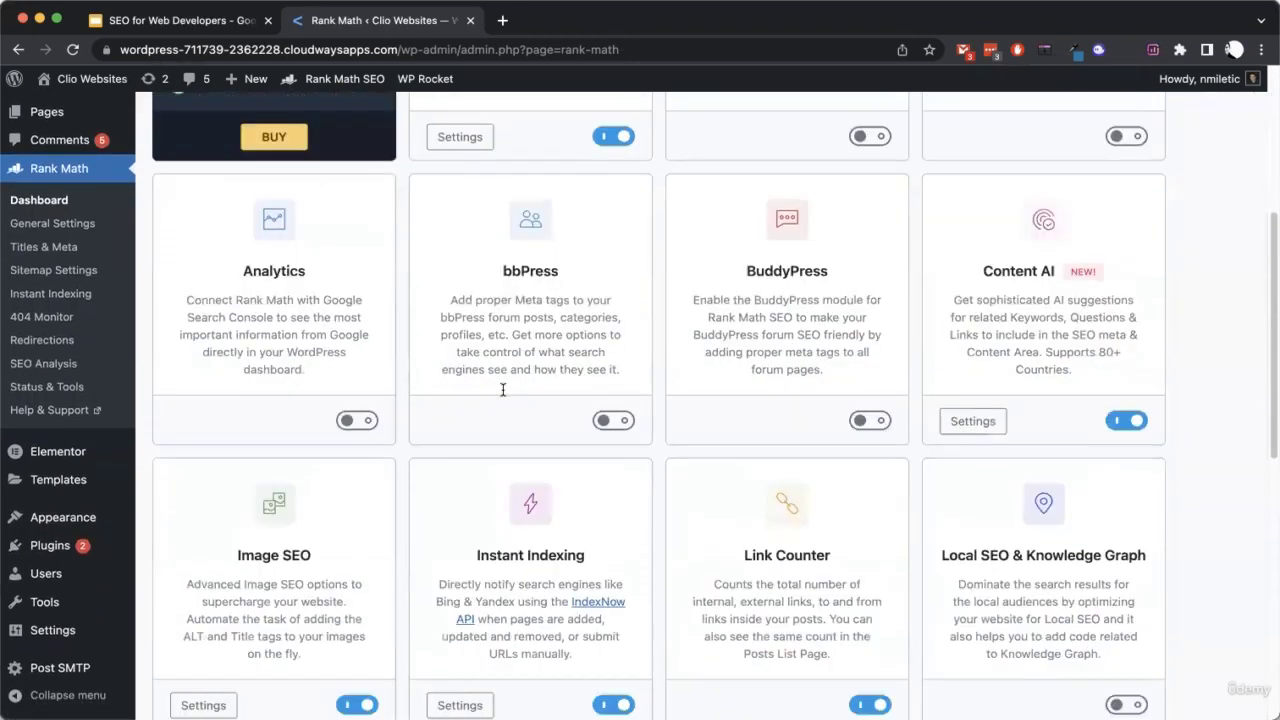
scroll(720, 472, down, 3)
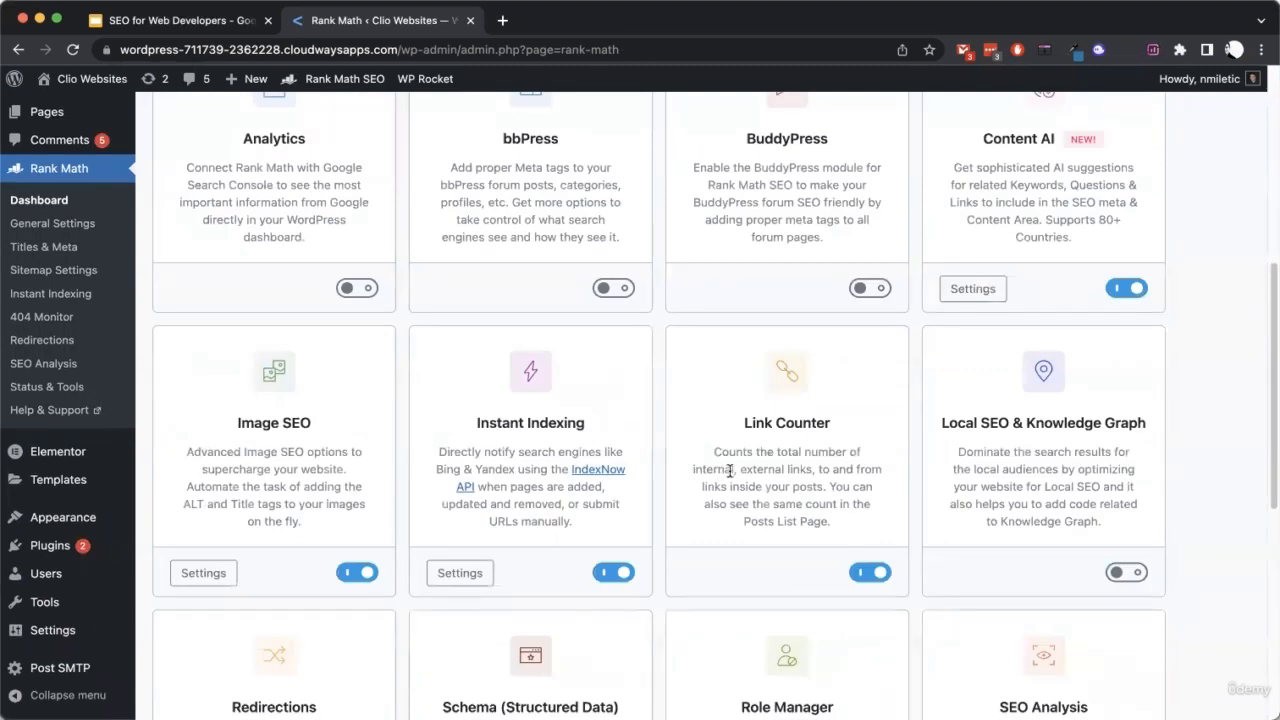
scroll(729, 470, up, 3)
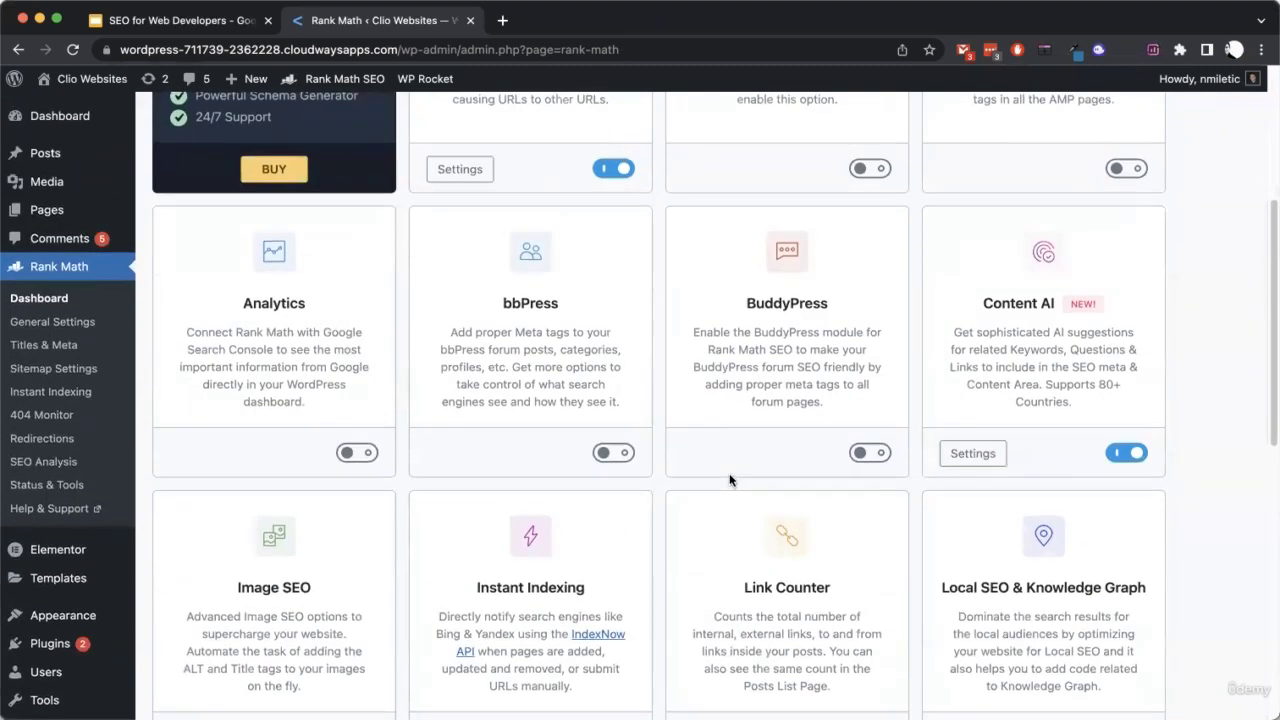
scroll(729, 477, up, 3)
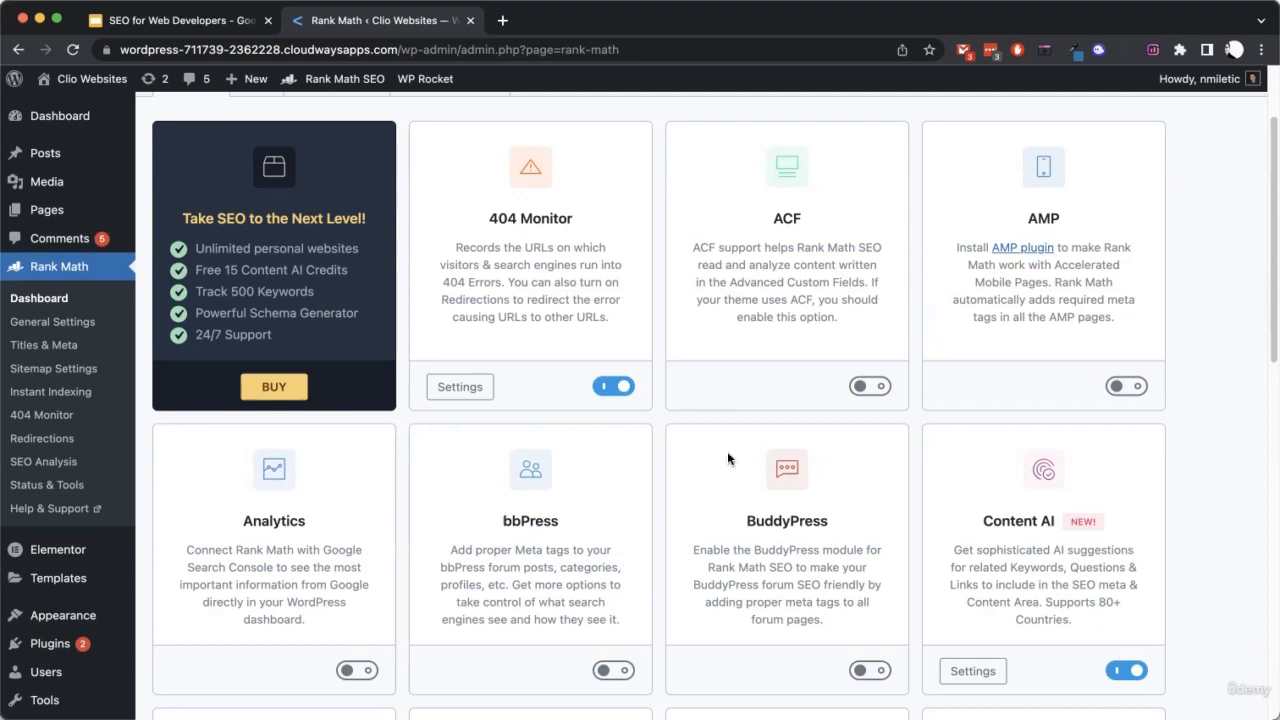
scroll(729, 468, down, 3)
scroll(449, 374, down, 9)
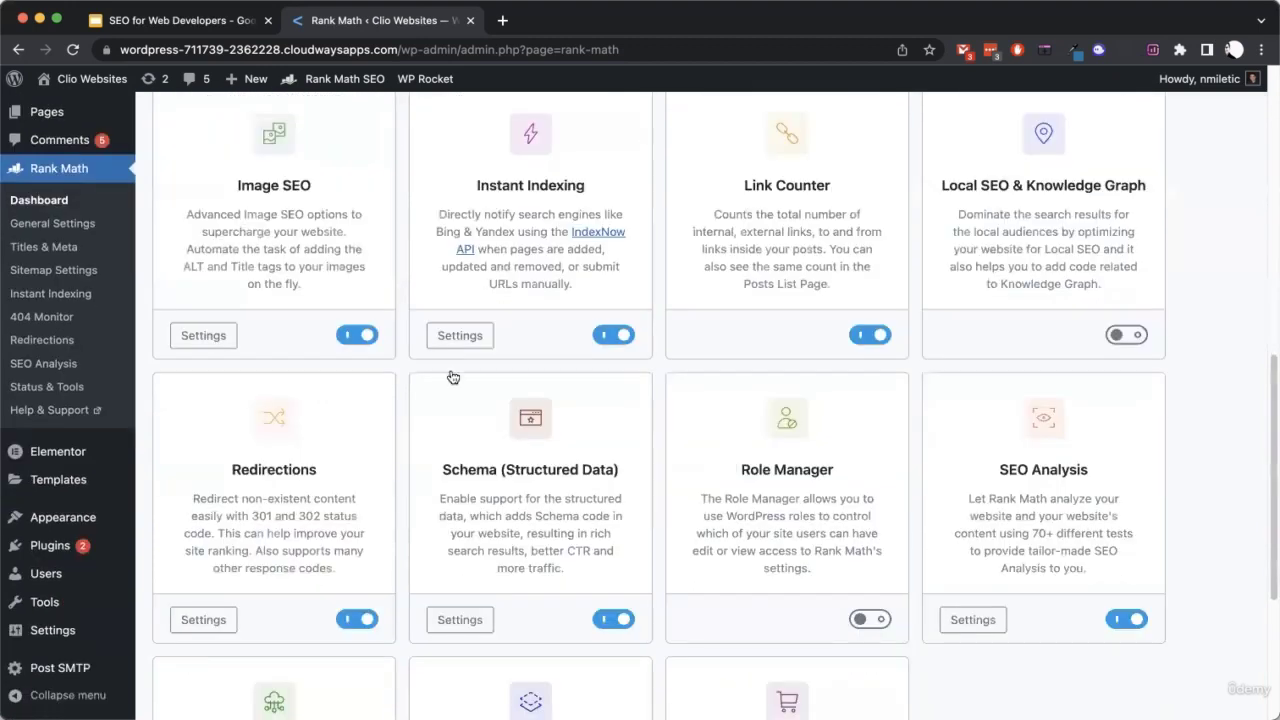
scroll(368, 461, up, 1)
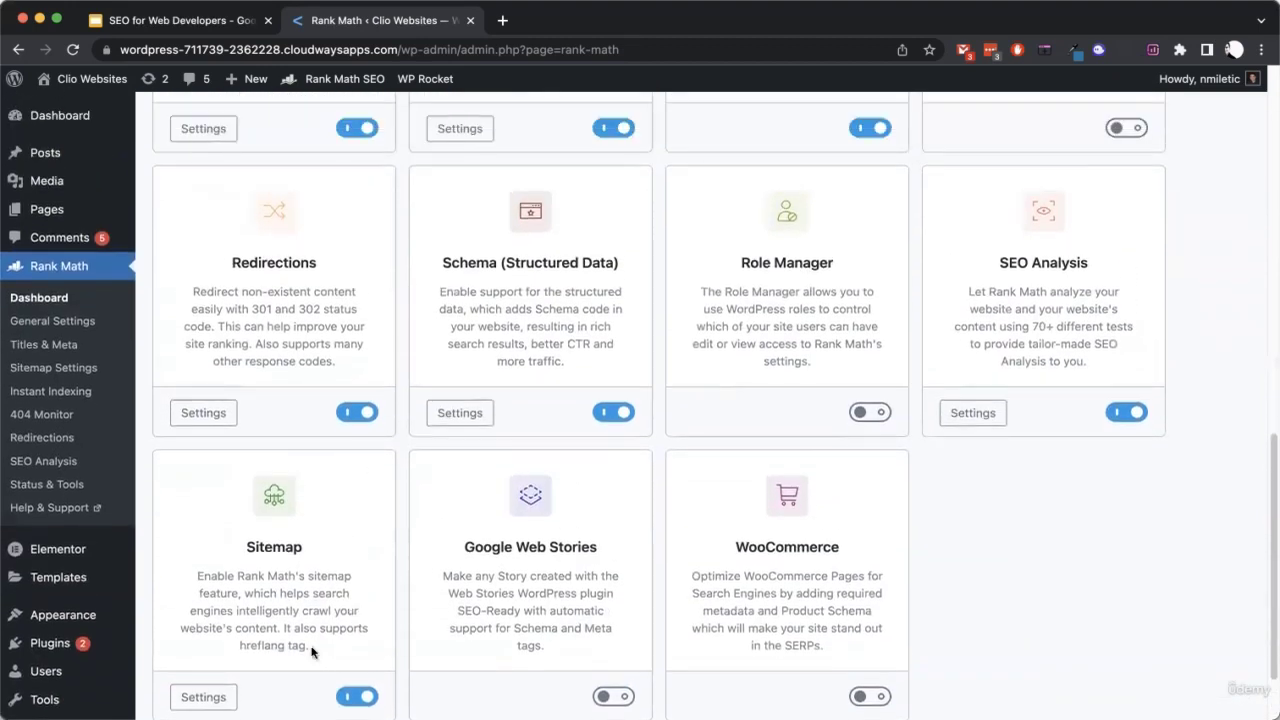
scroll(435, 510, up, 4)
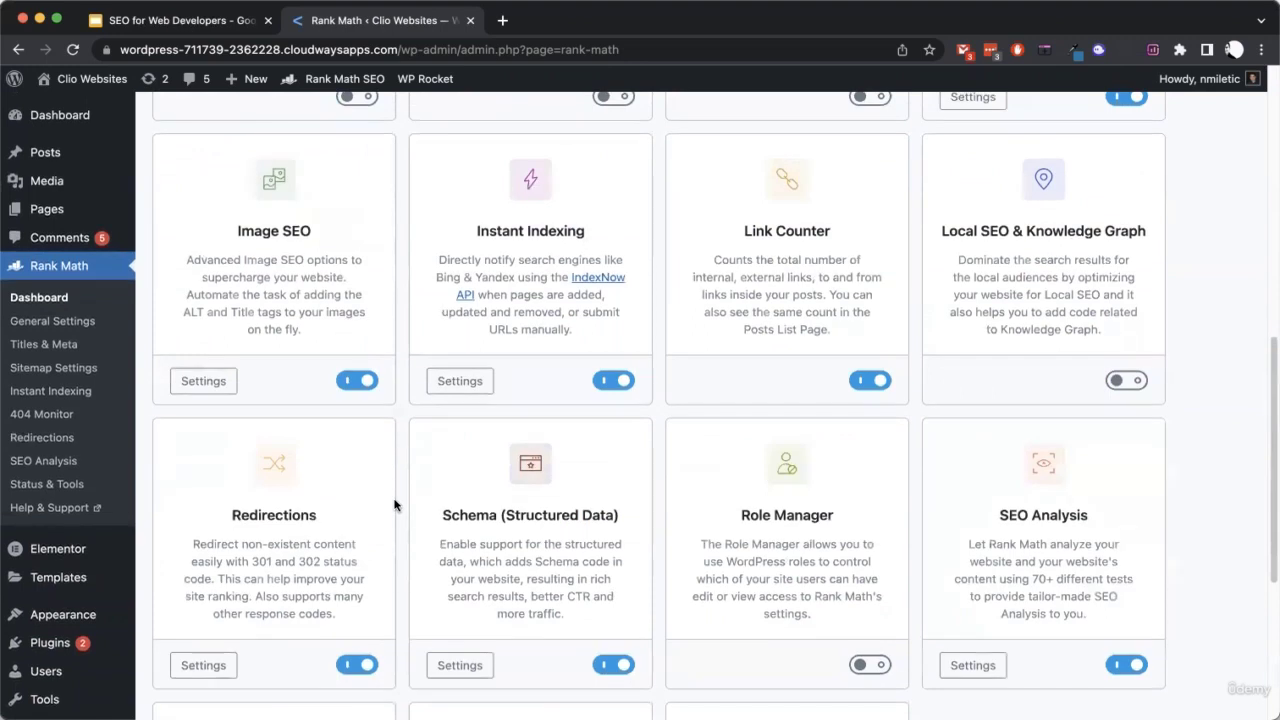
scroll(395, 505, down, 3)
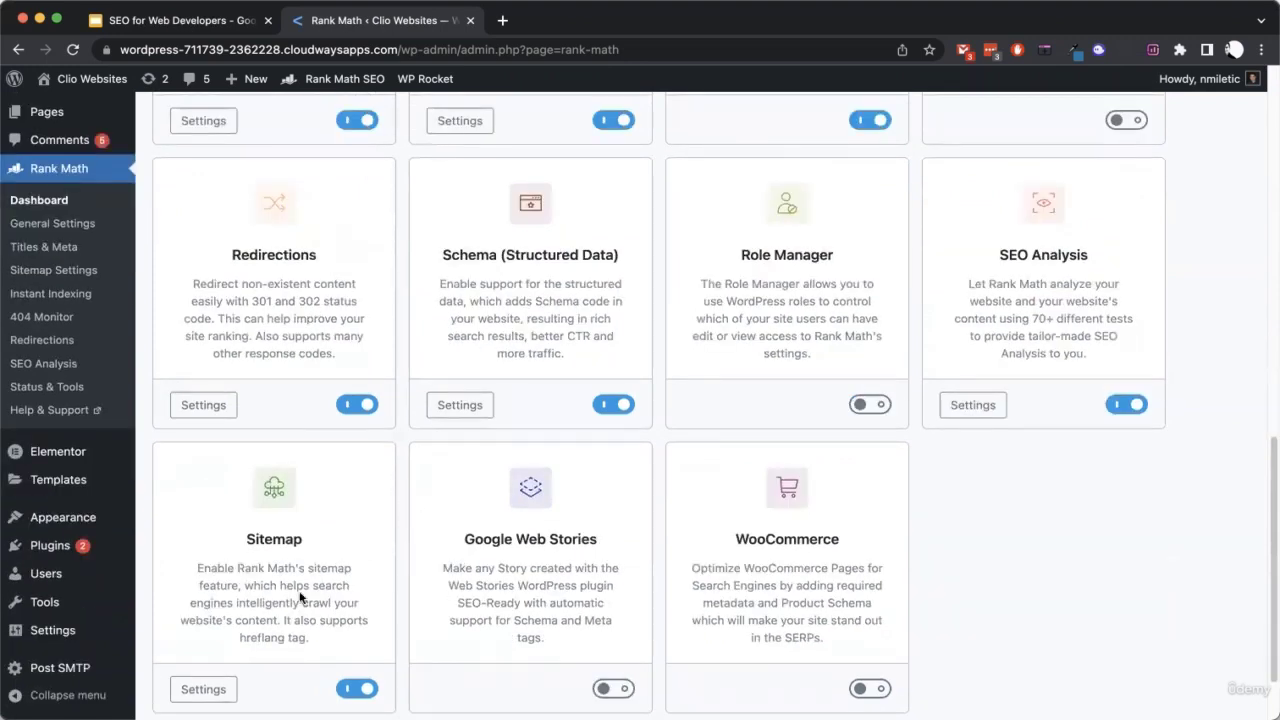
scroll(495, 490, up, 2)
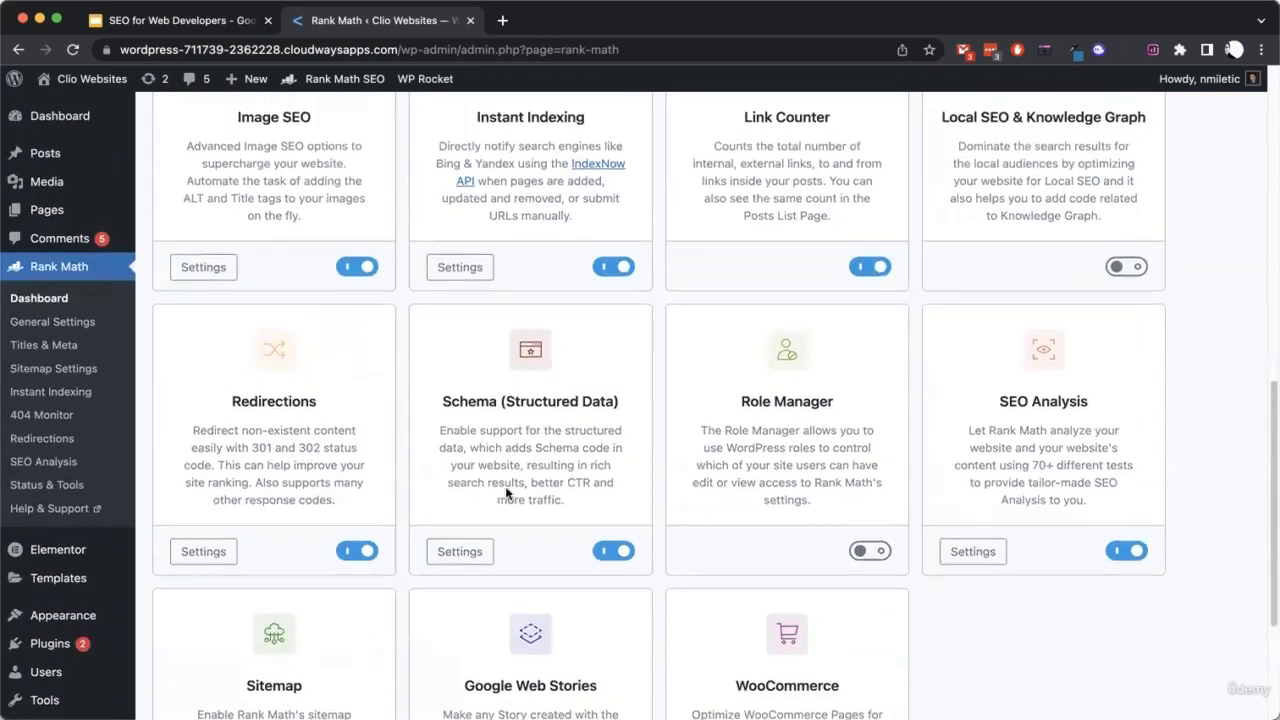
scroll(540, 520, up, 2)
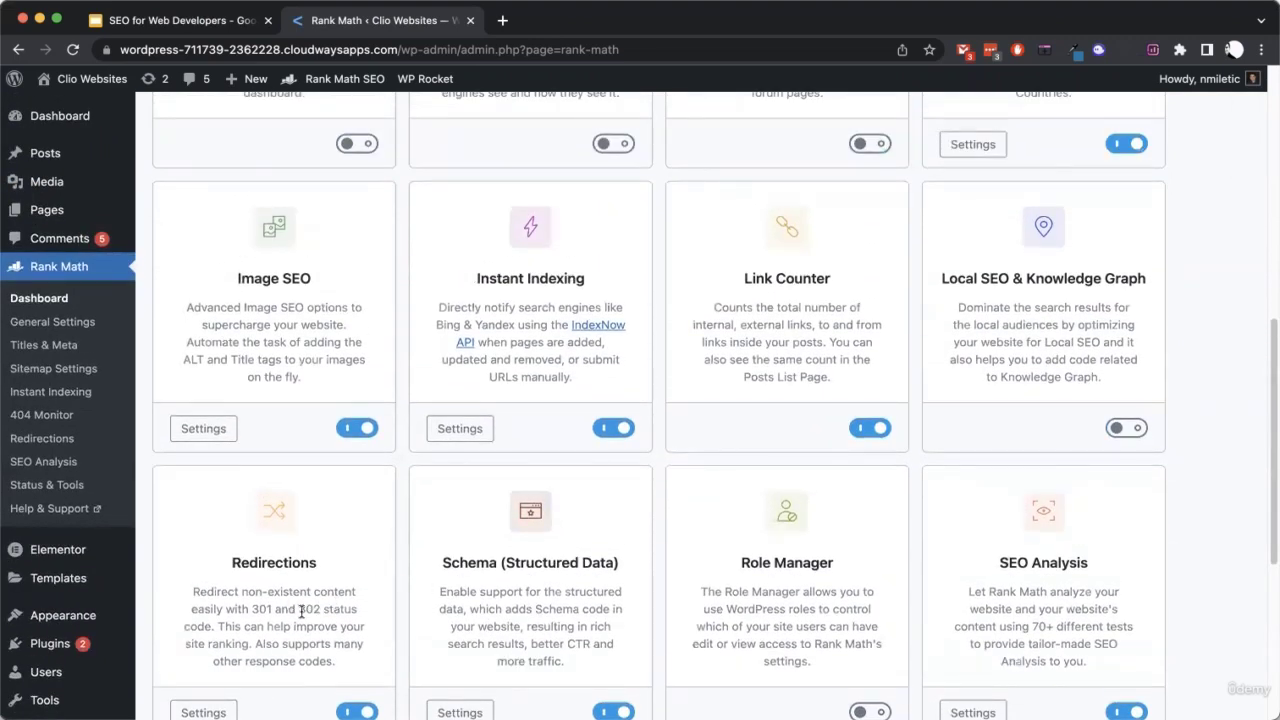
scroll(300, 610, up, 4)
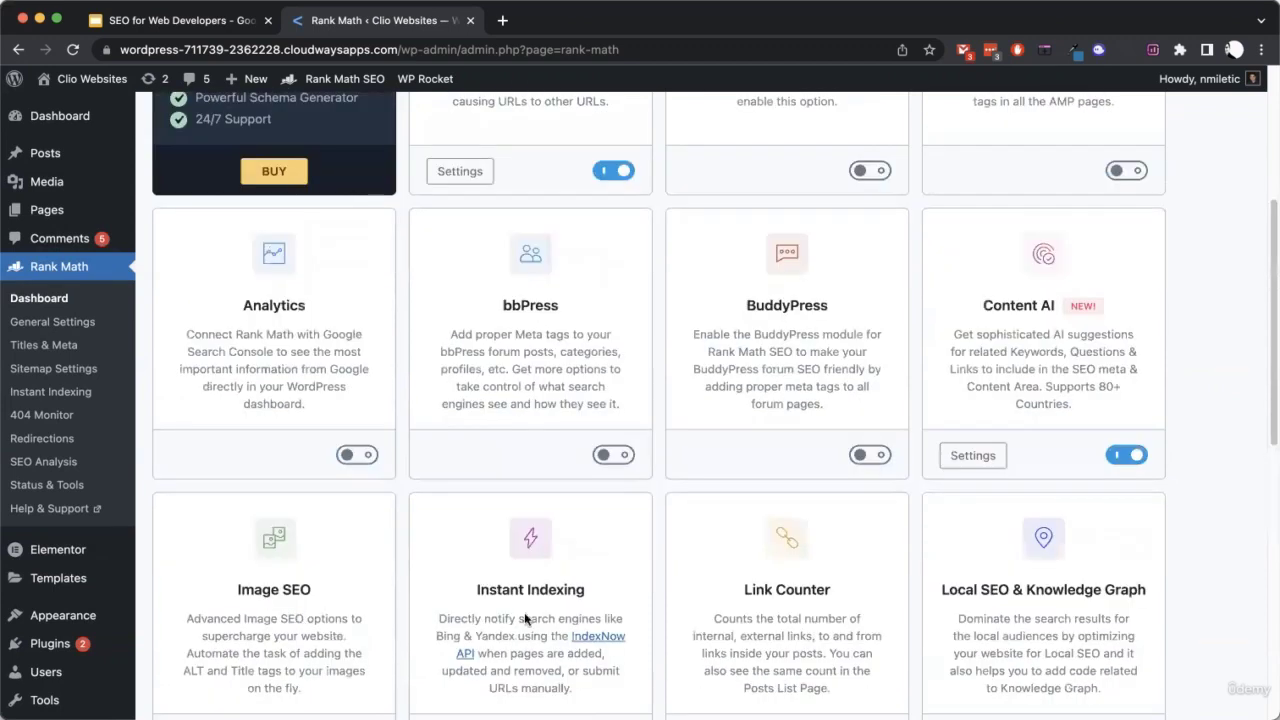
scroll(524, 618, up, 4)
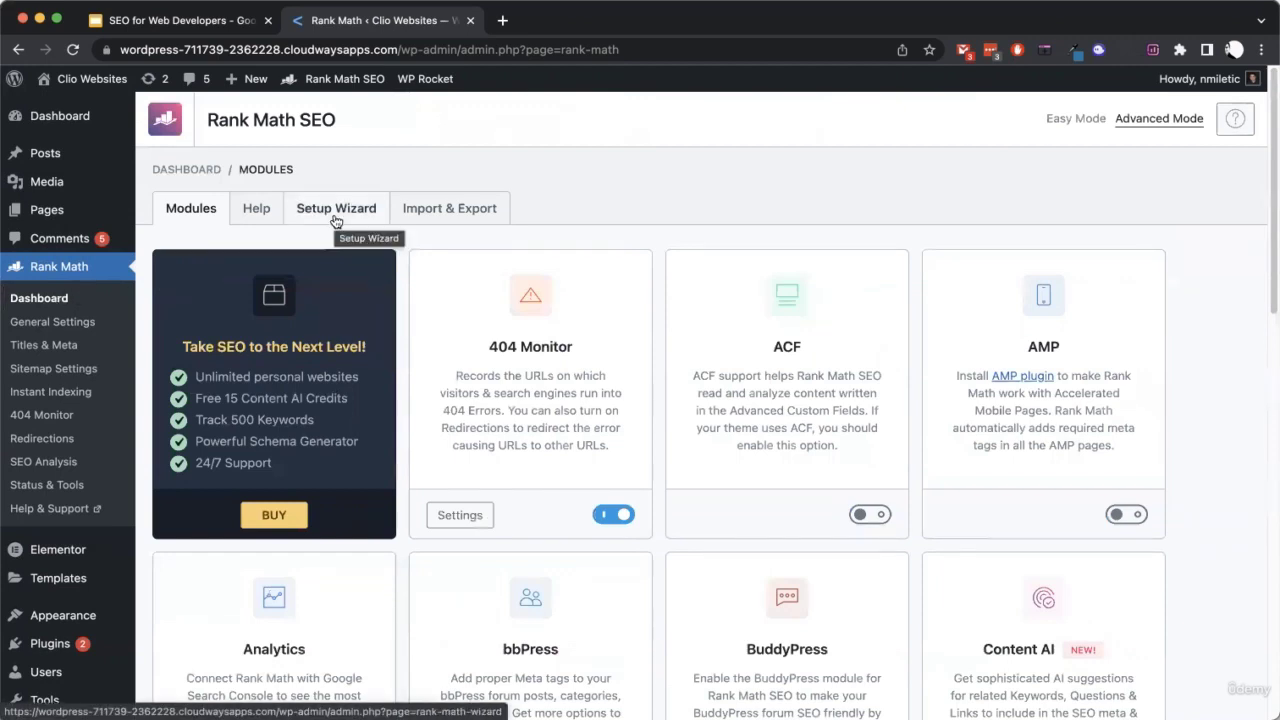
Open Rank Math's General Settings and review the Links options for category base, attachment redirects, nofollow and external links
click(68, 323)
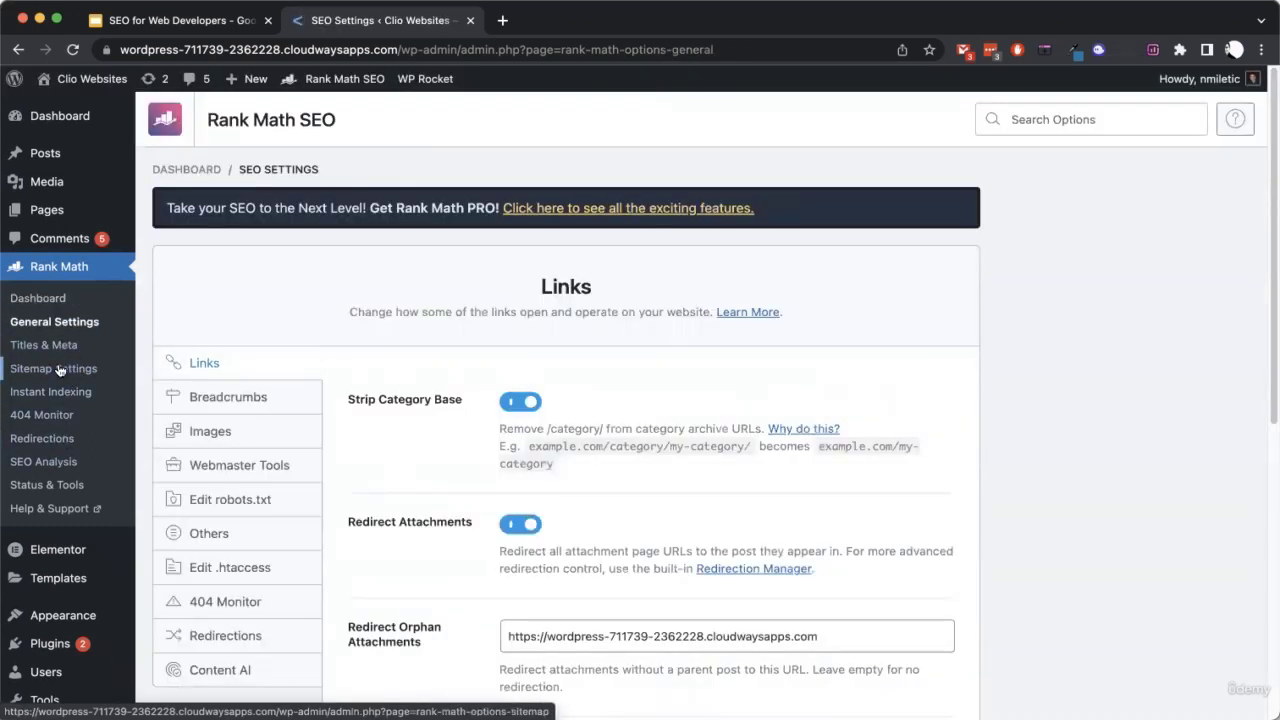
scroll(475, 370, down, 2)
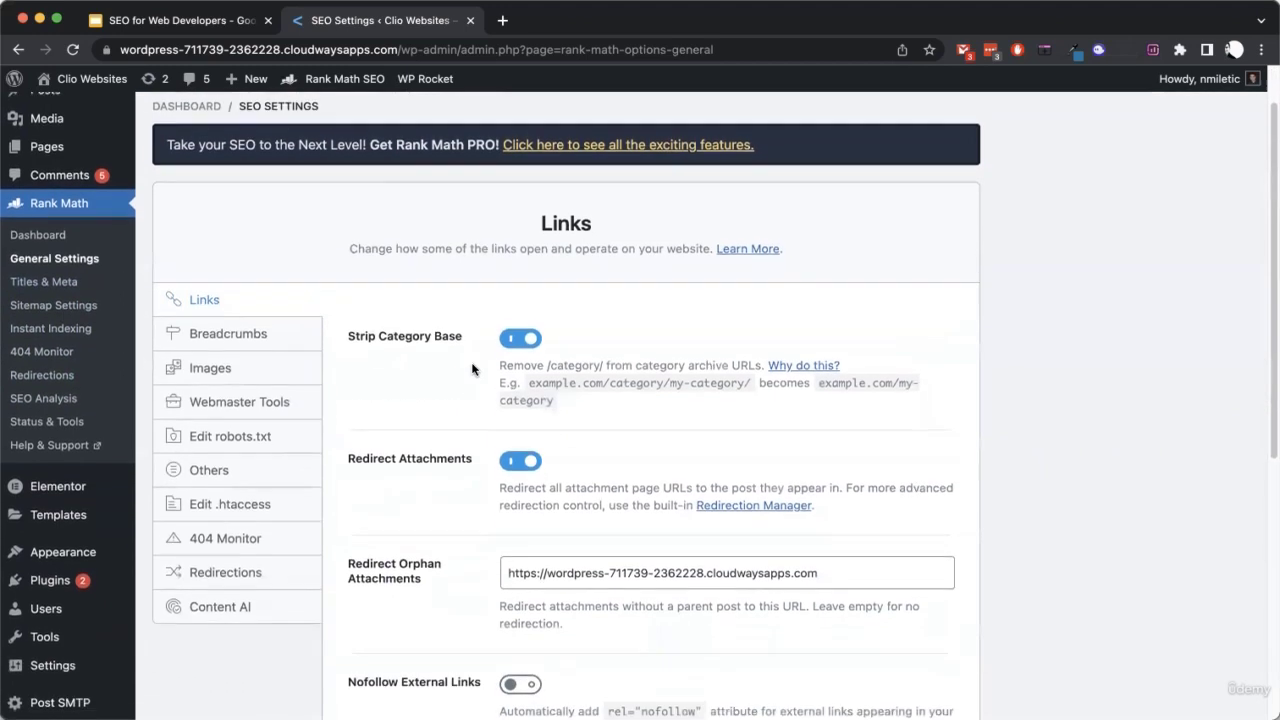
scroll(473, 369, down, 3)
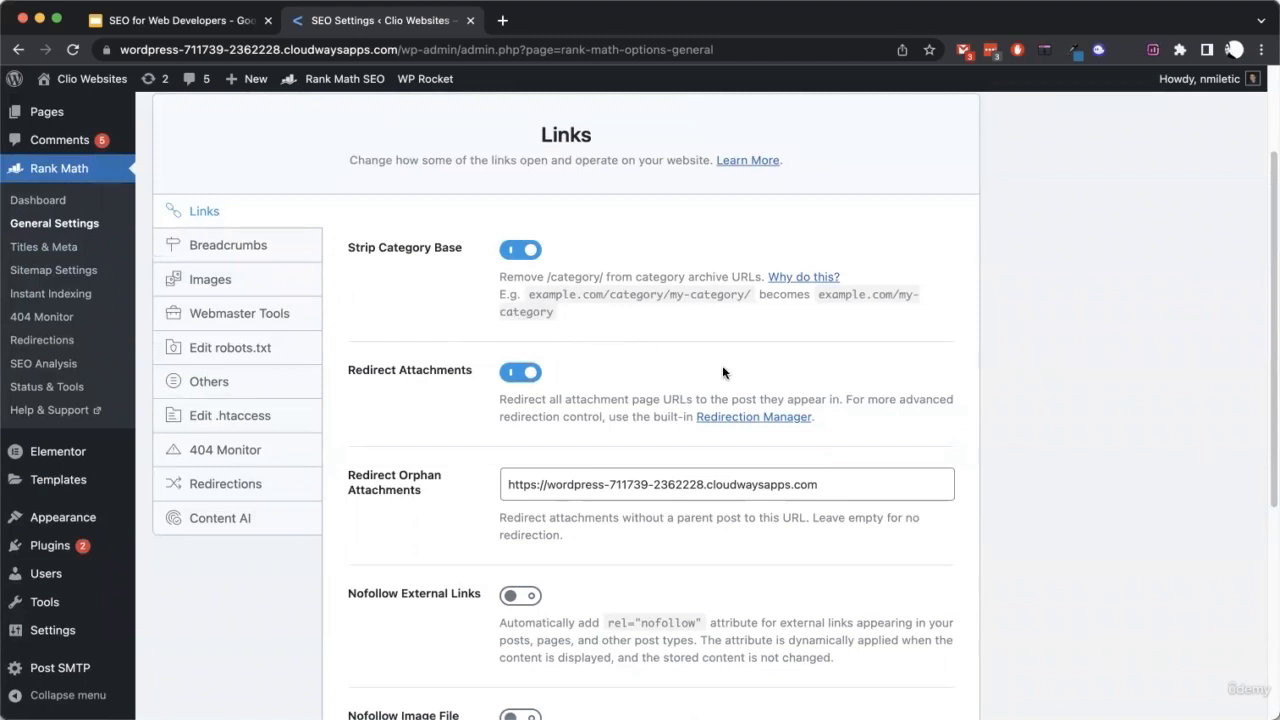
scroll(724, 372, down, 3)
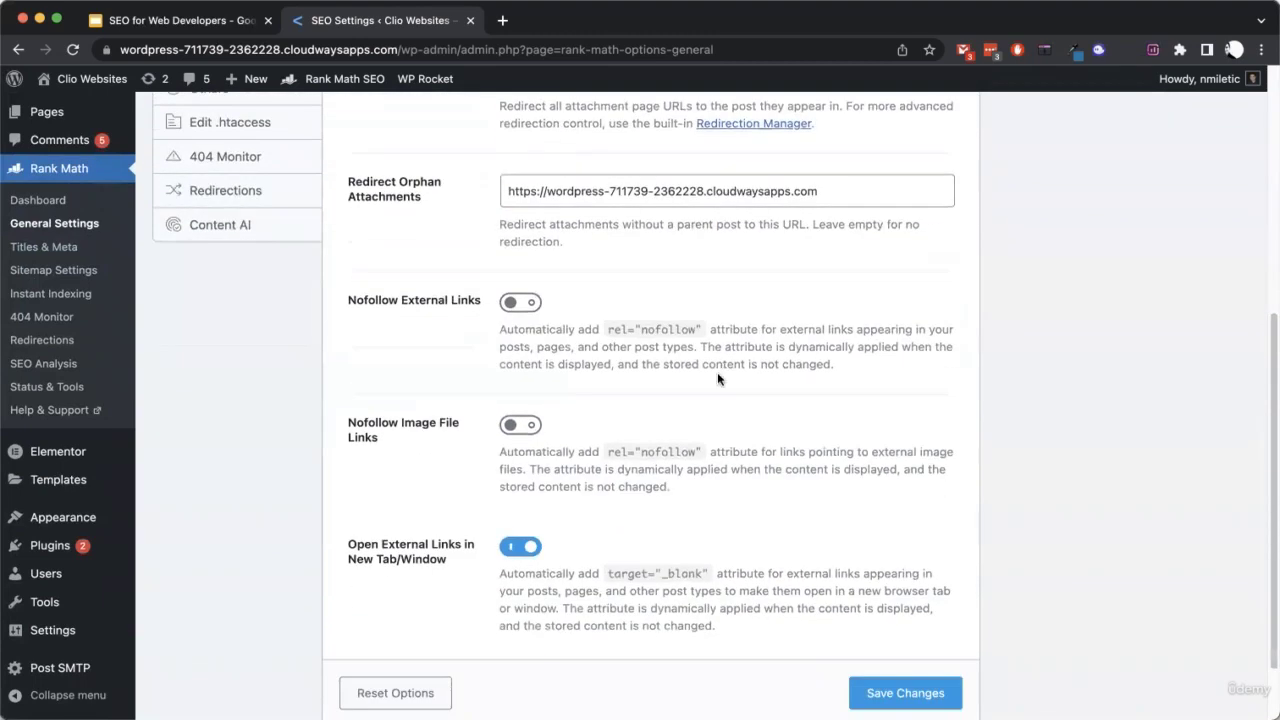
scroll(650, 434, up, 3)
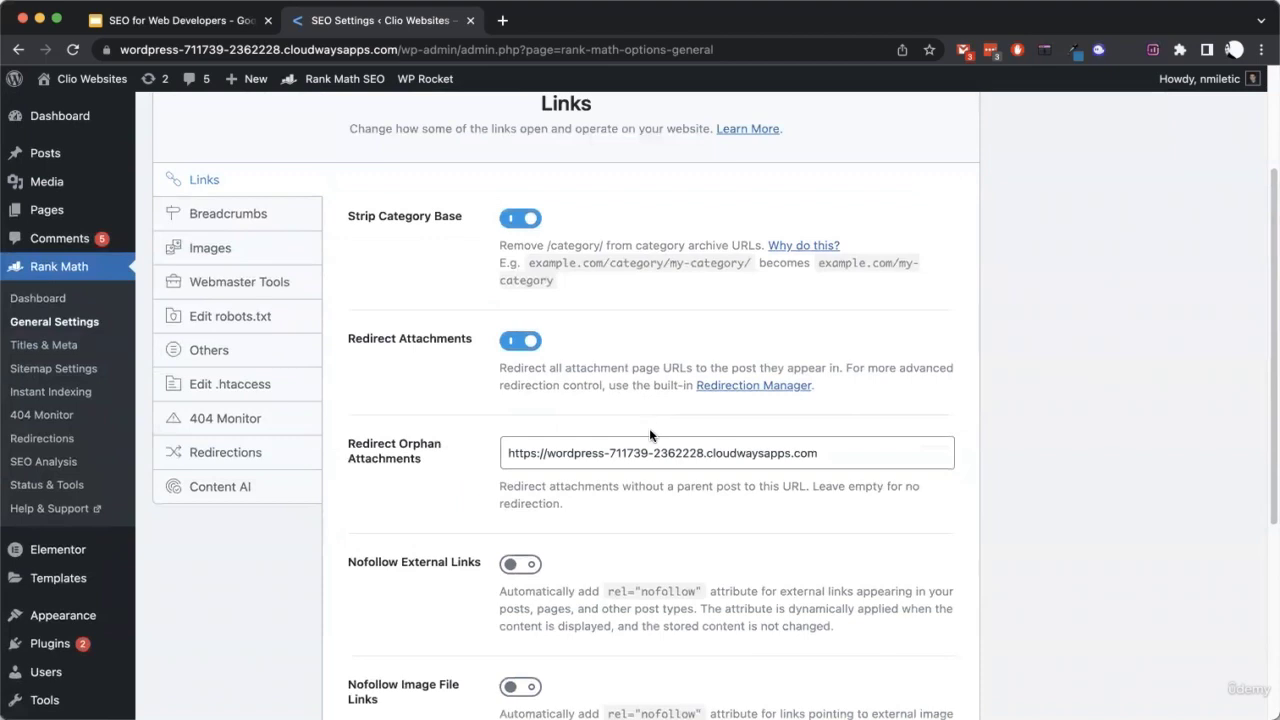
Open the Breadcrumbs settings, and view the live Clio Websites site in a new browser tab
click(310, 218)
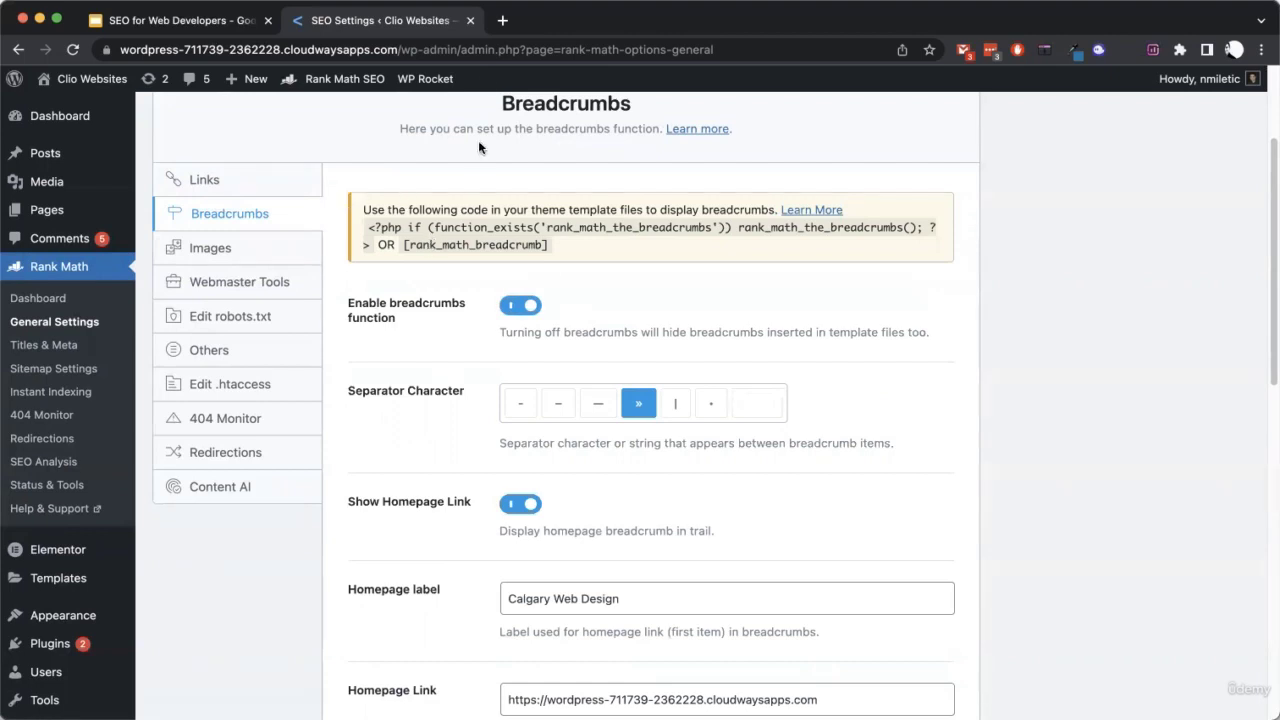
mouse_move(85, 78)
right_click(101, 100)
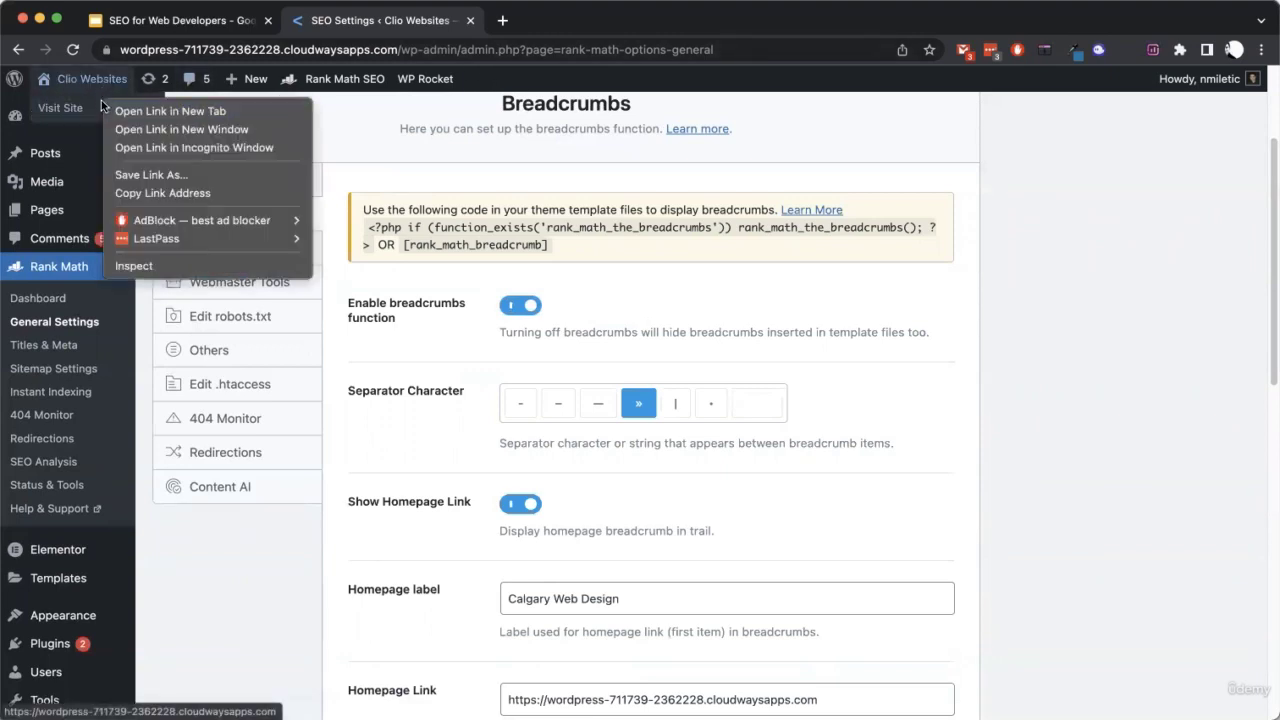
click(150, 111)
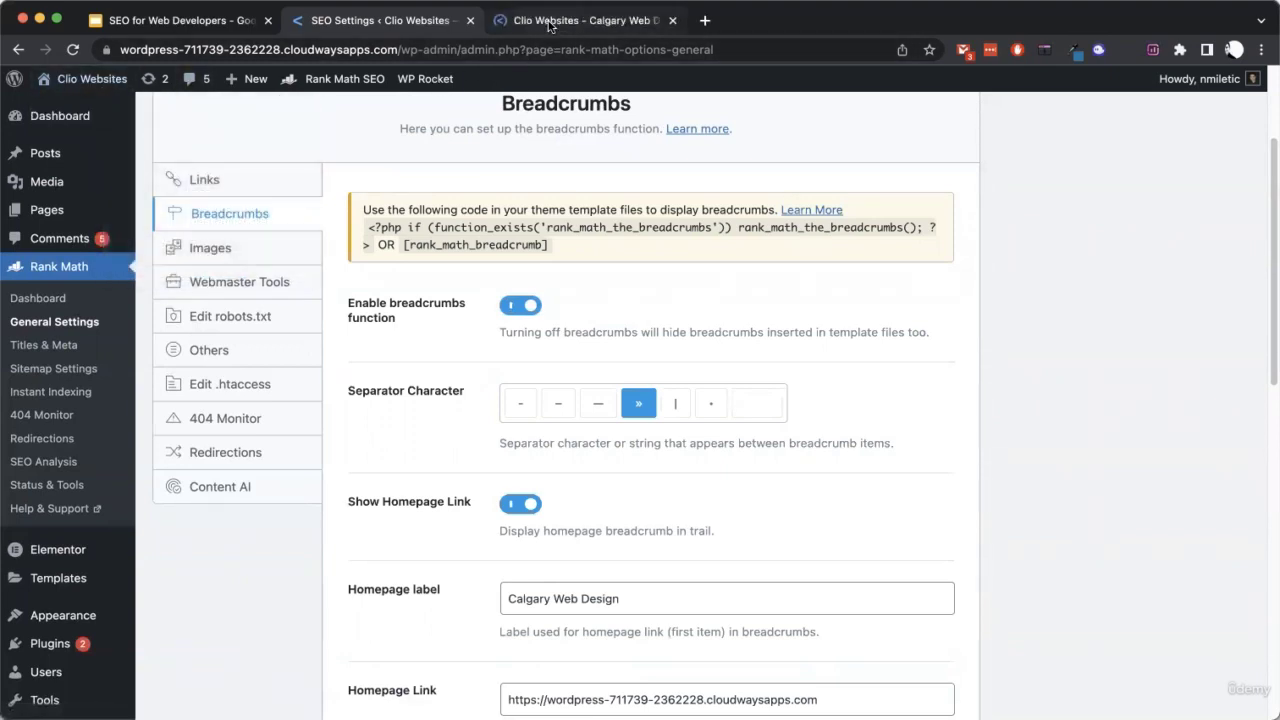
click(549, 26)
Visit the site's Our Services page and its Responsive Web Design subpage to check their breadcrumb trails
scroll(316, 326, down, 5)
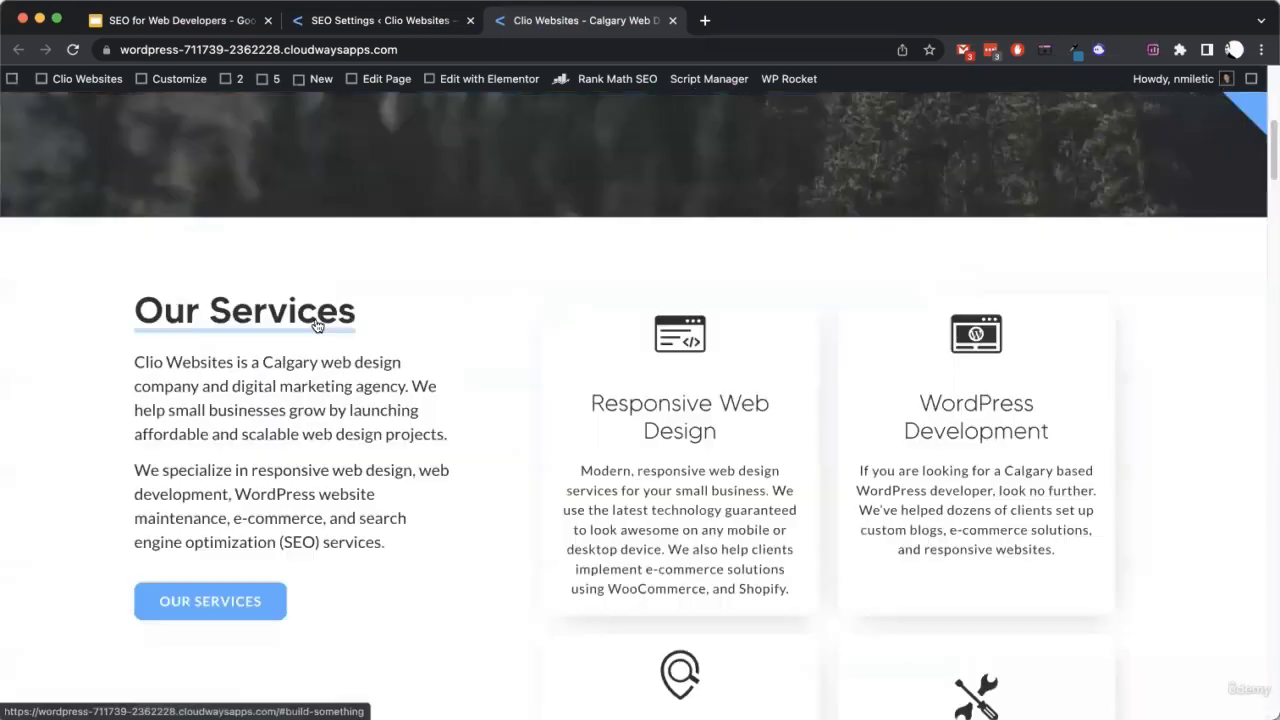
scroll(756, 388, down, 3)
click(266, 322)
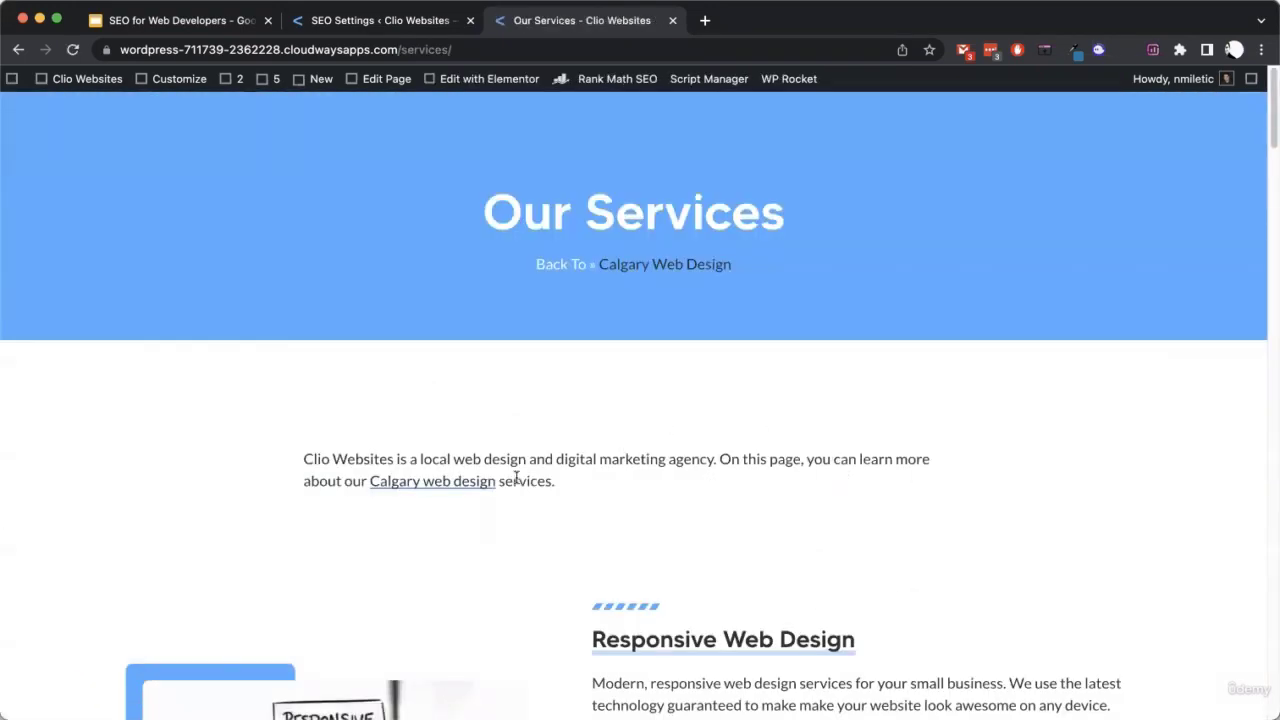
scroll(600, 440, down, 5)
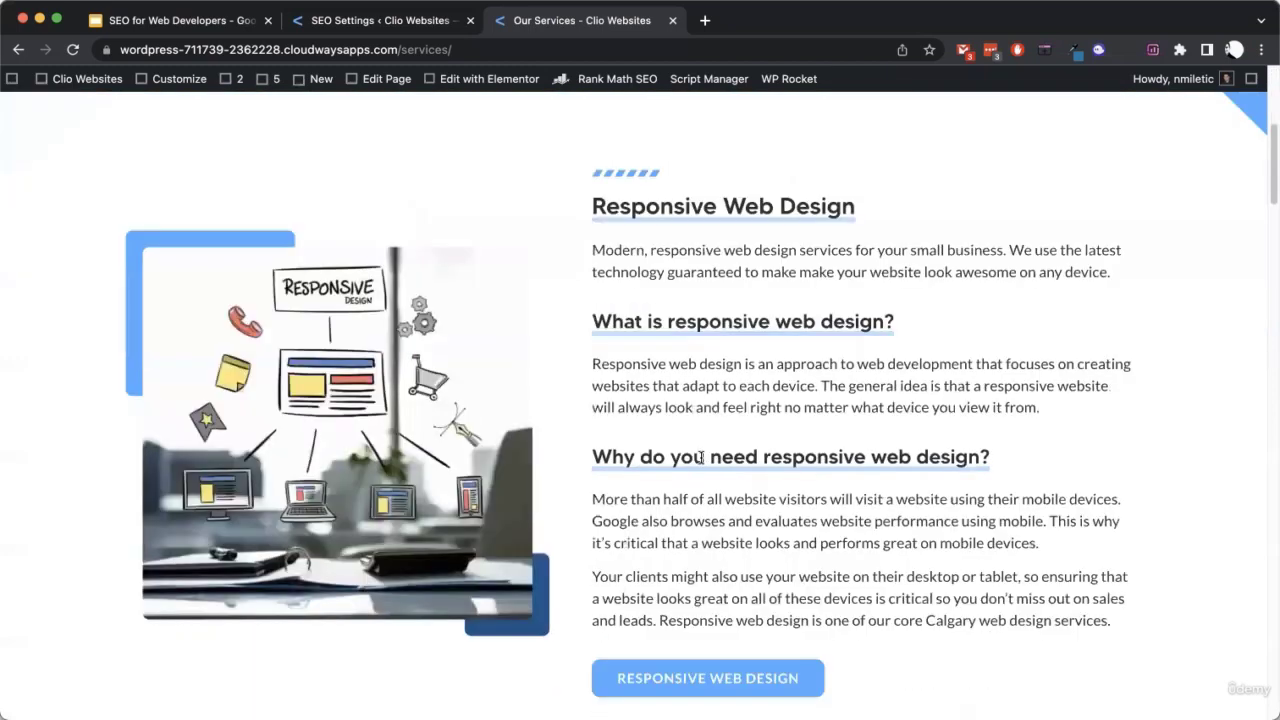
scroll(705, 500, down, 1)
click(718, 556)
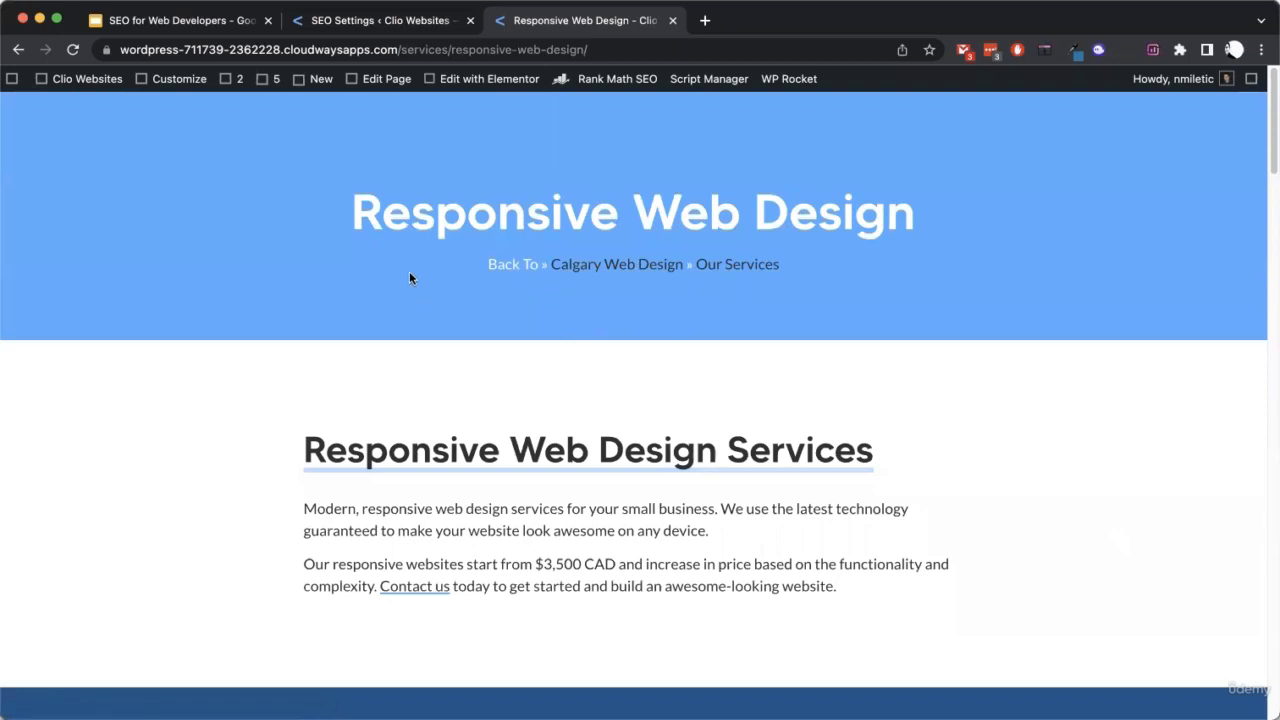
Open the Schema Markup Validator at validator.schema.org in a new browser tab
click(704, 21)
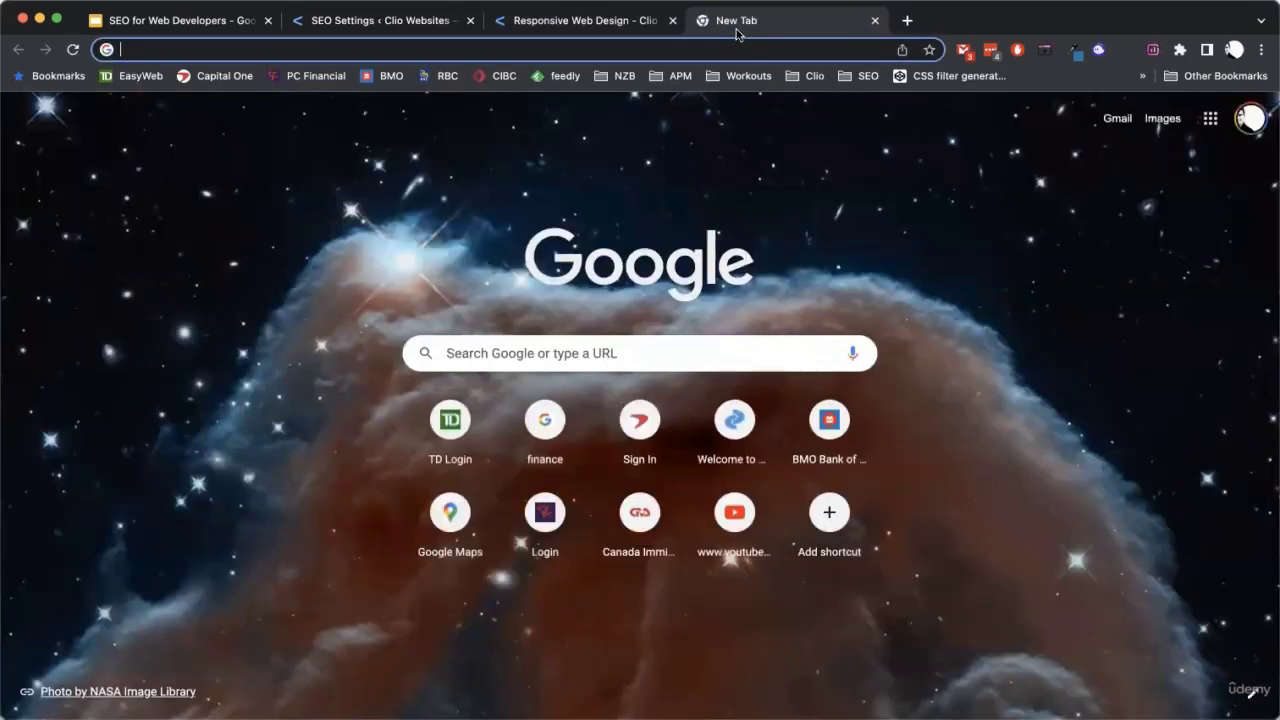
click(726, 47)
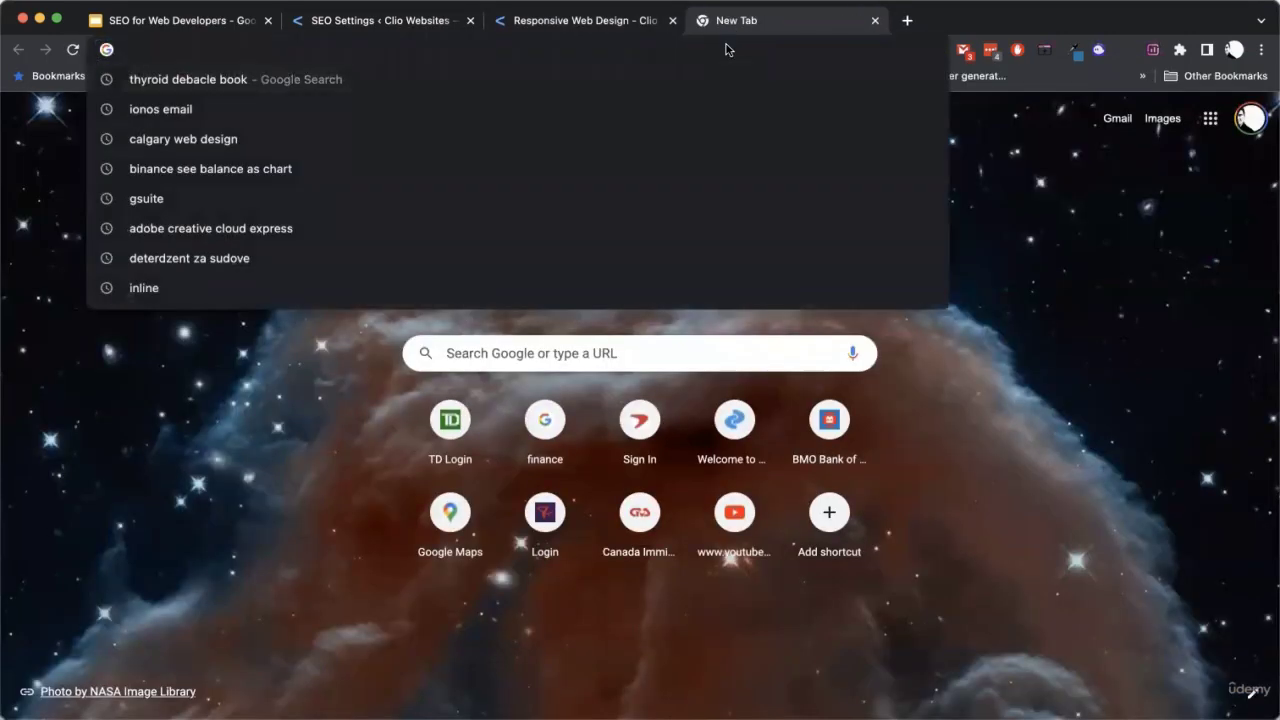
text(h)
key(BackSpace)
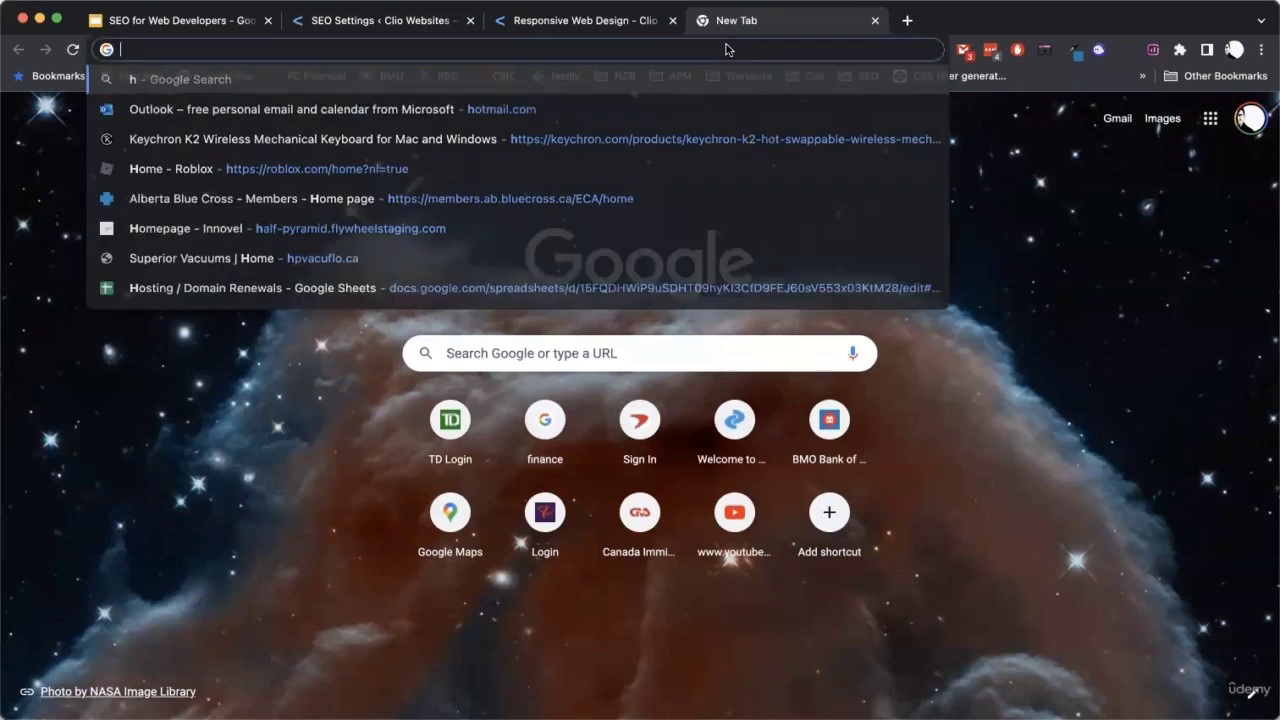
key(BackSpace)
text(schema.org)
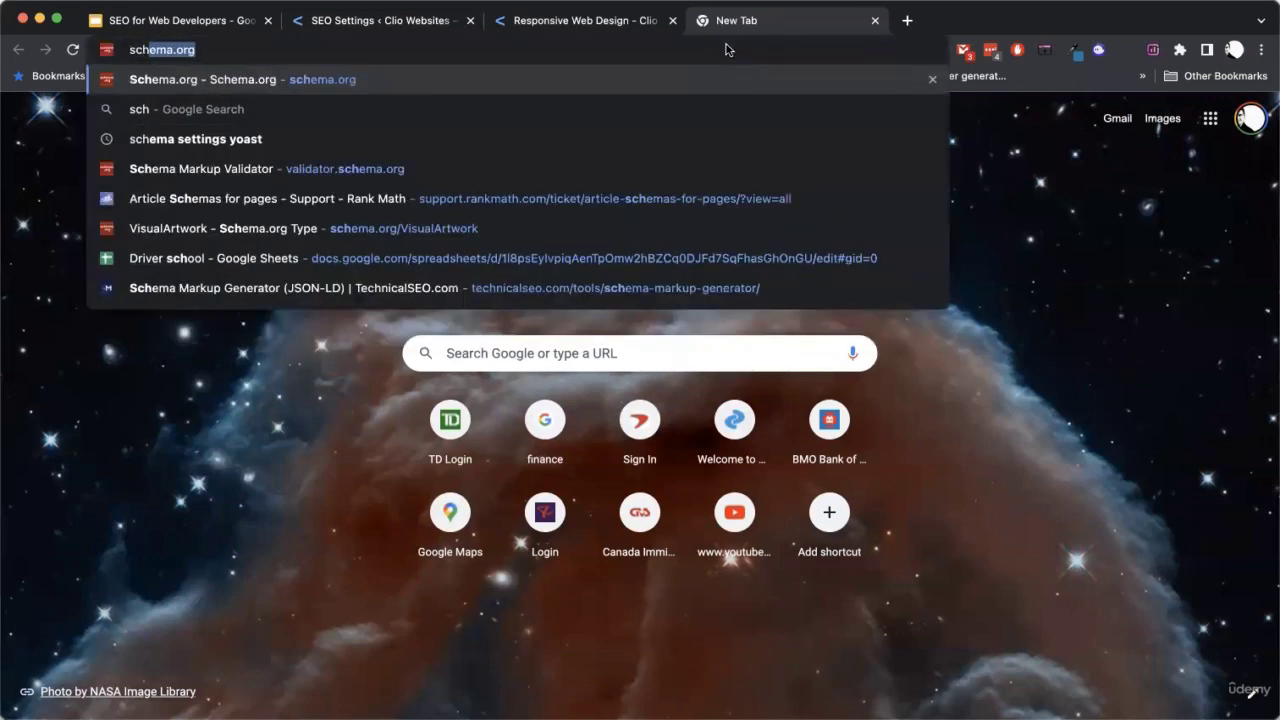
key(Down)
key(Down)
key(Down)
key(Return)
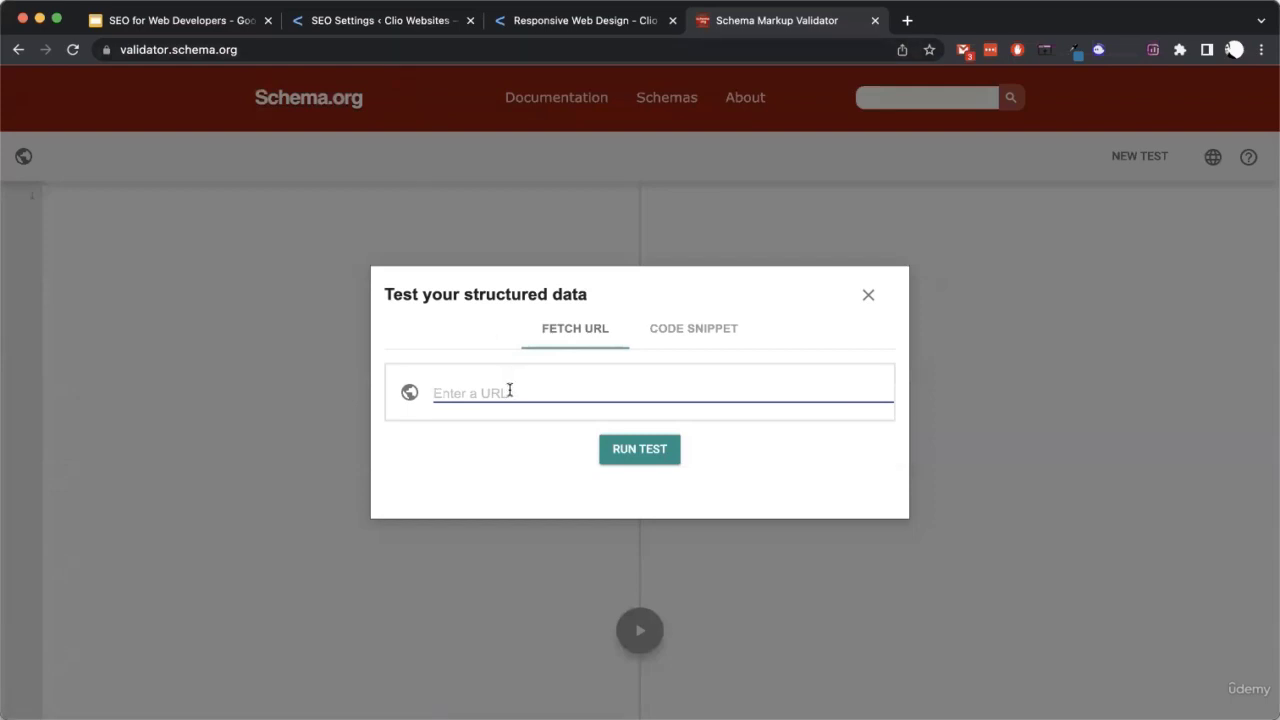
text(https://cliowebsites.com)
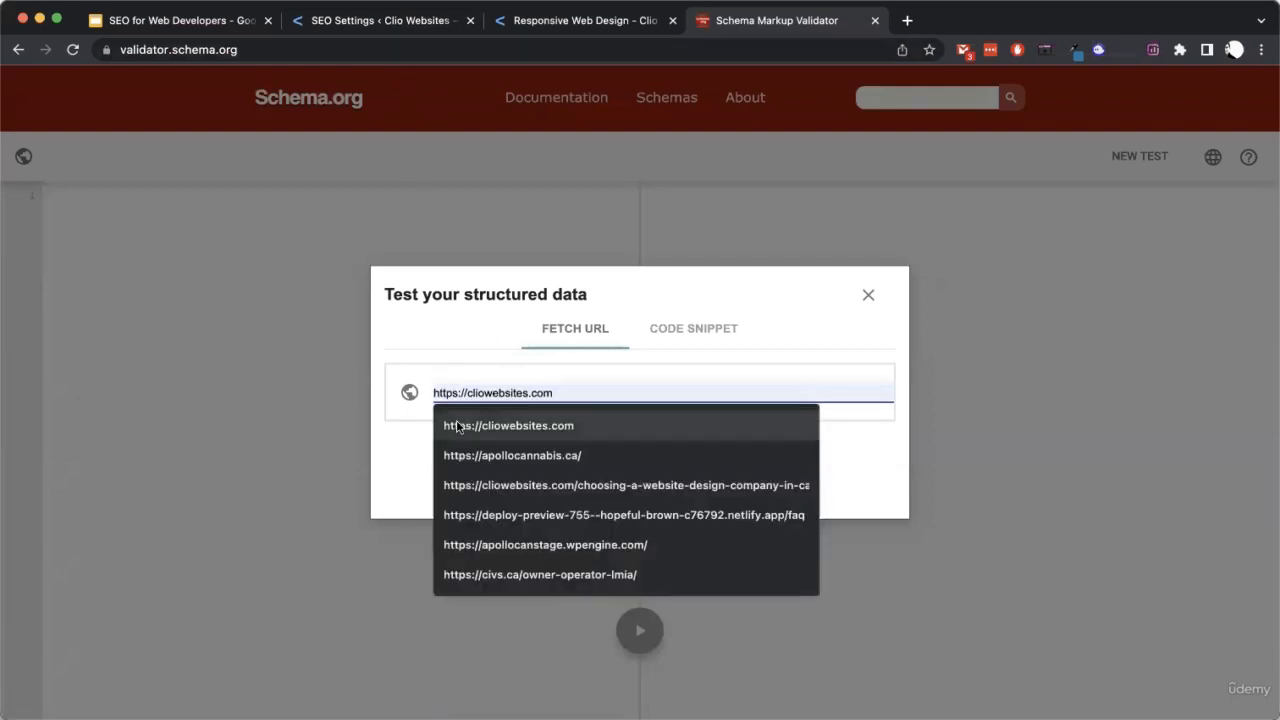
click(457, 427)
click(625, 450)
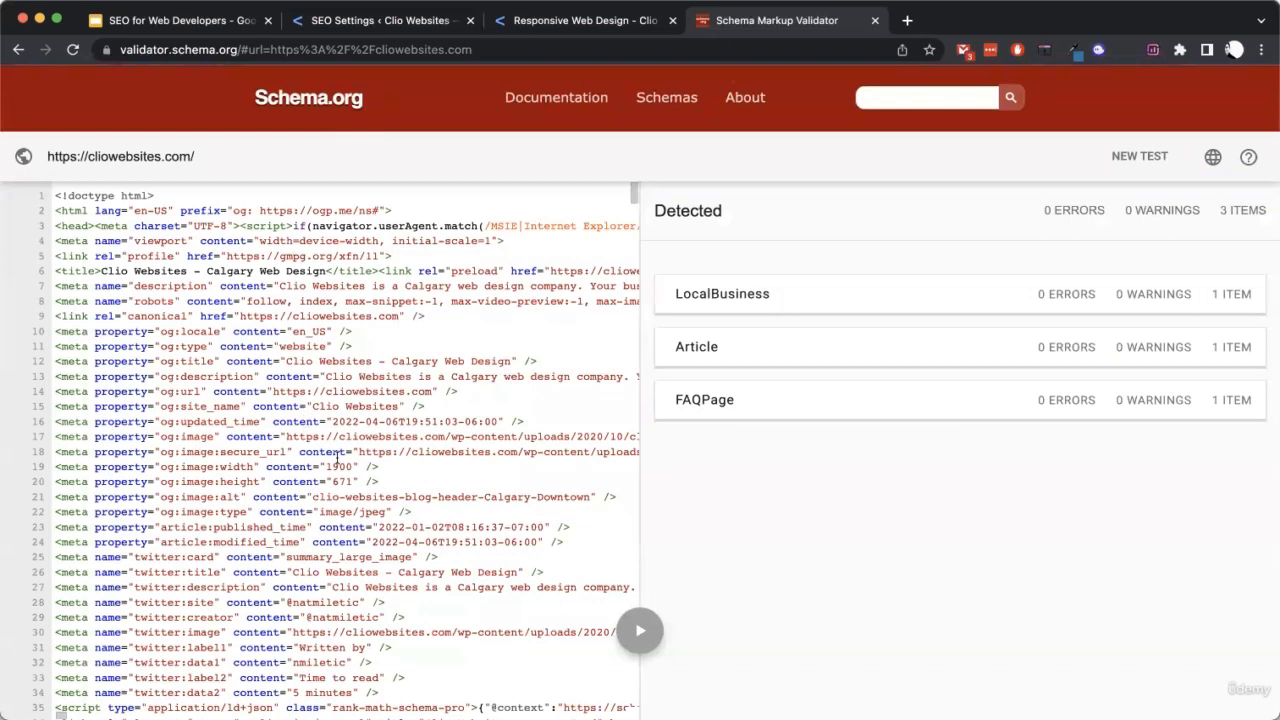
scroll(355, 424, down, 20)
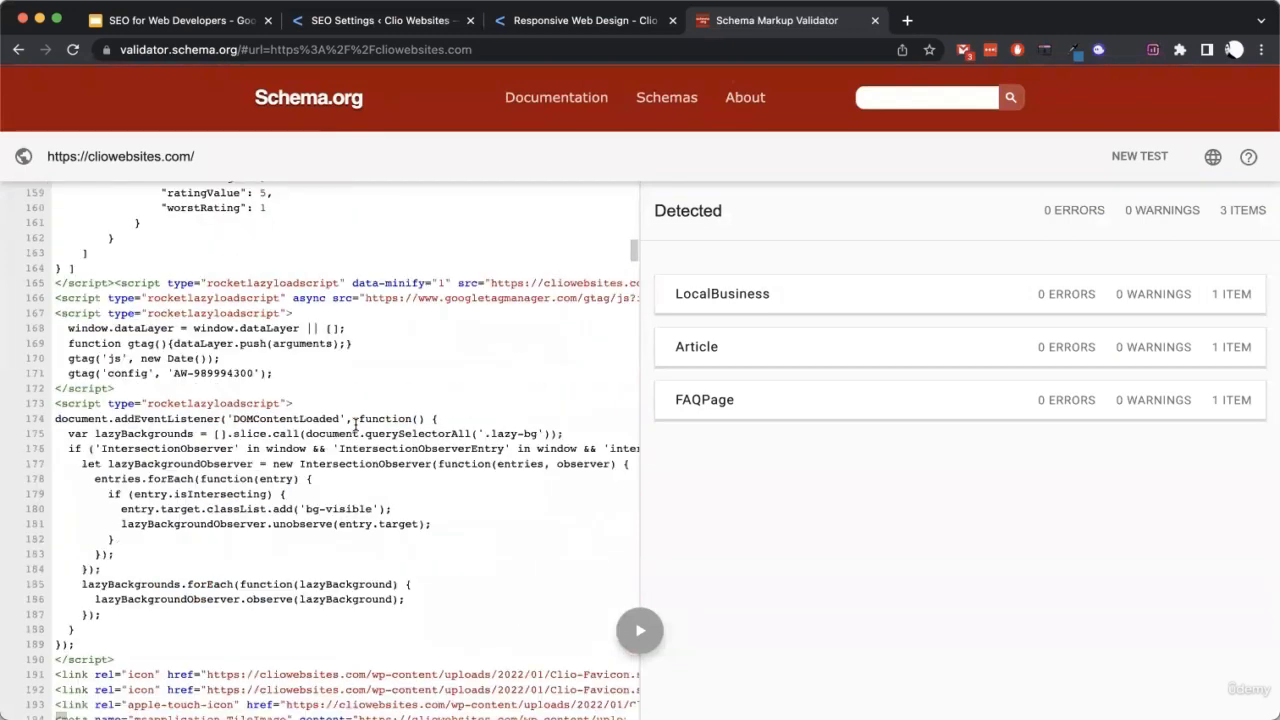
scroll(355, 424, down, 6)
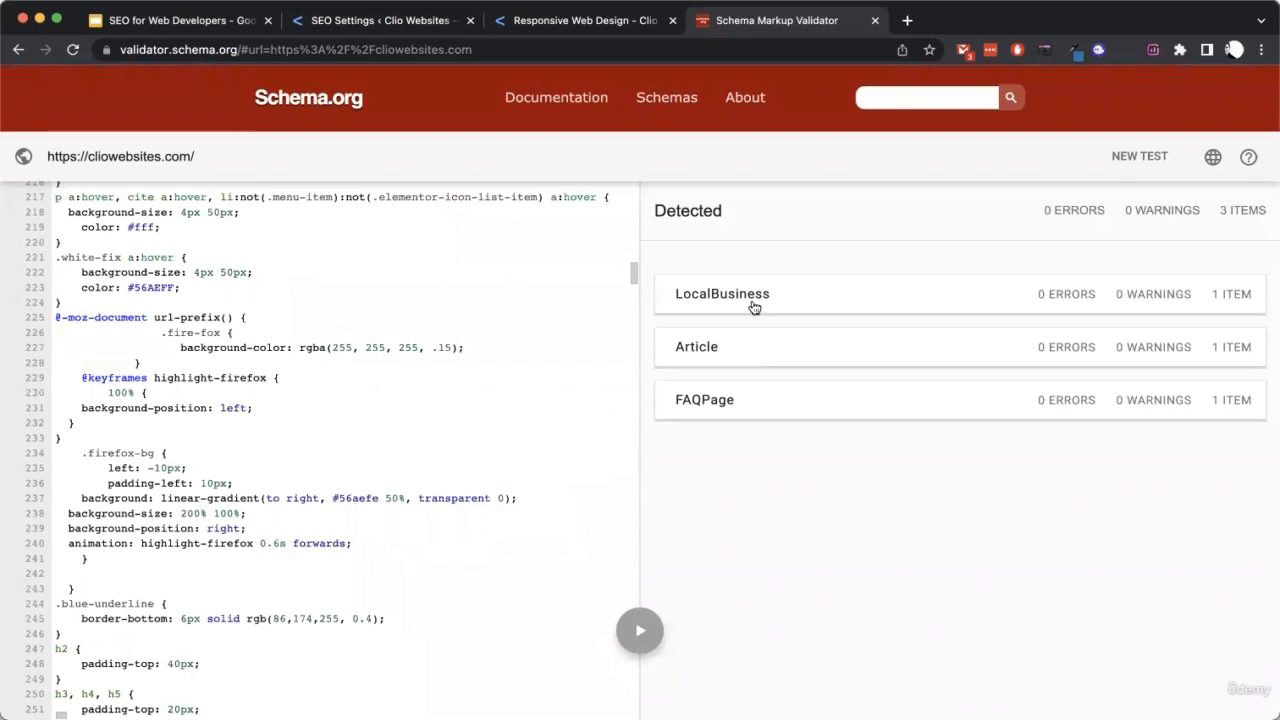
Examine the detected LocalBusiness schema, including its business details, address and reviews, and return to the list of detected items
click(793, 300)
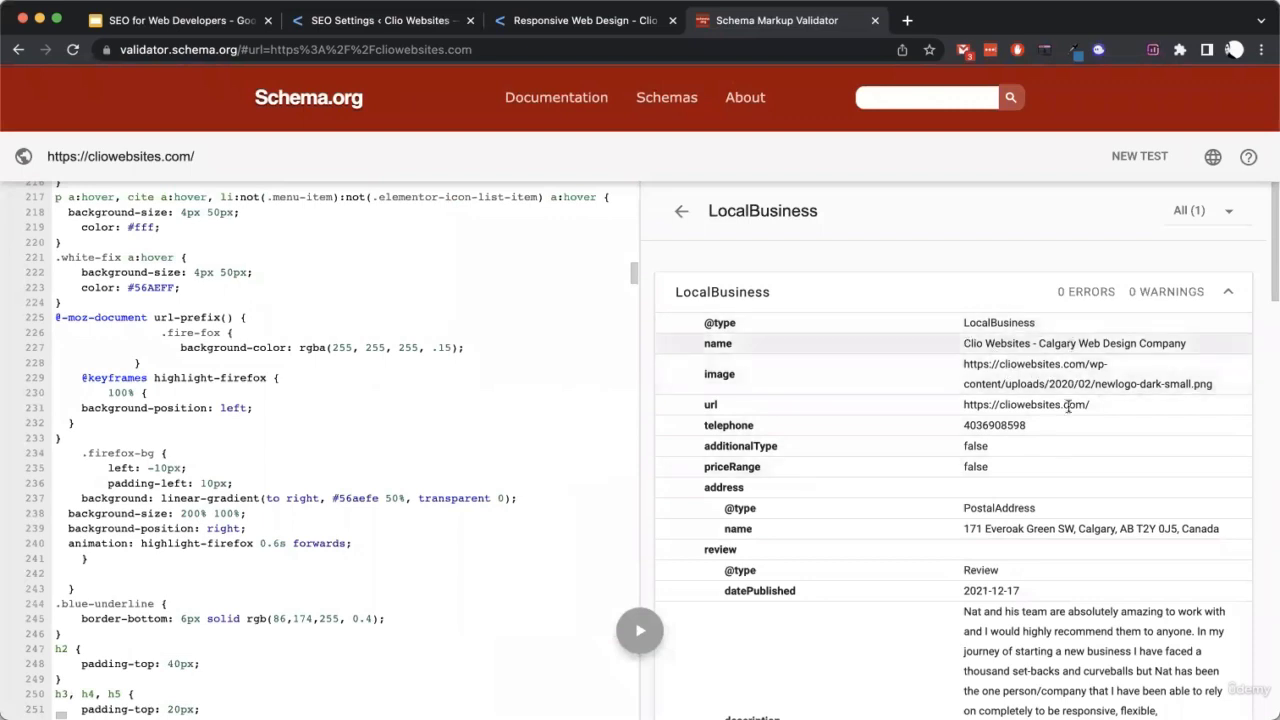
scroll(1015, 380, down, 2)
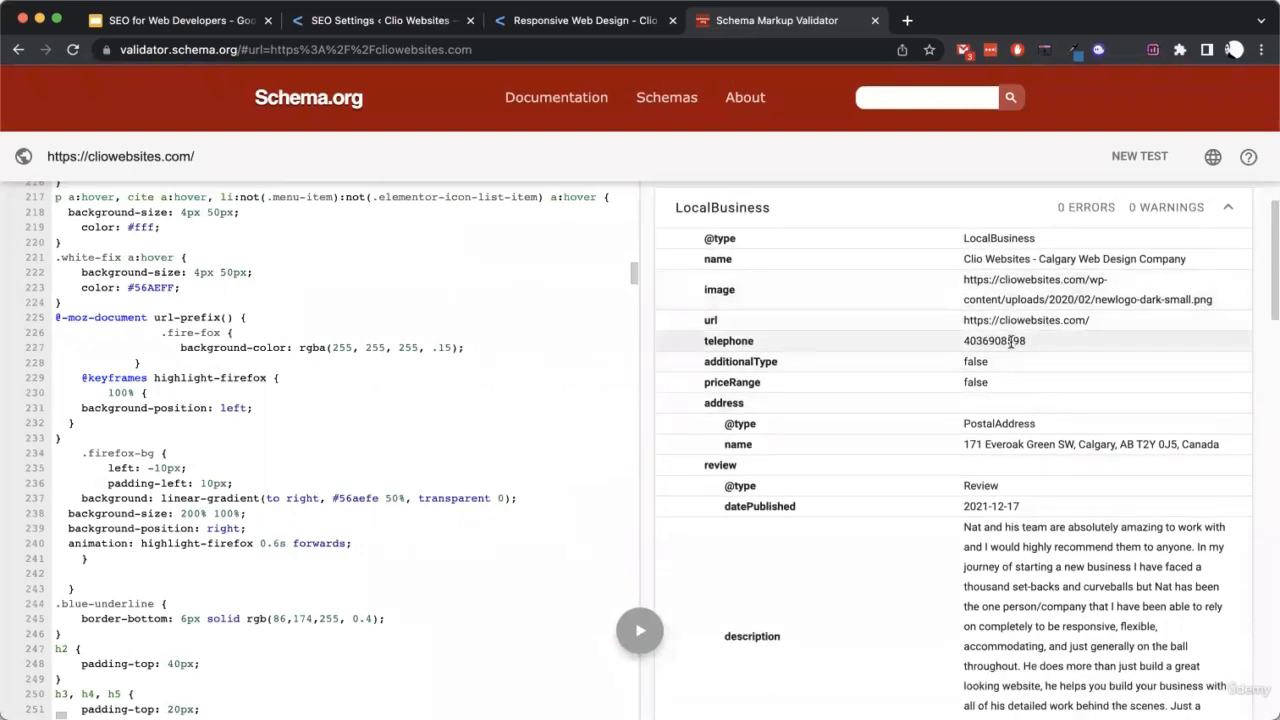
scroll(1012, 345, down, 4)
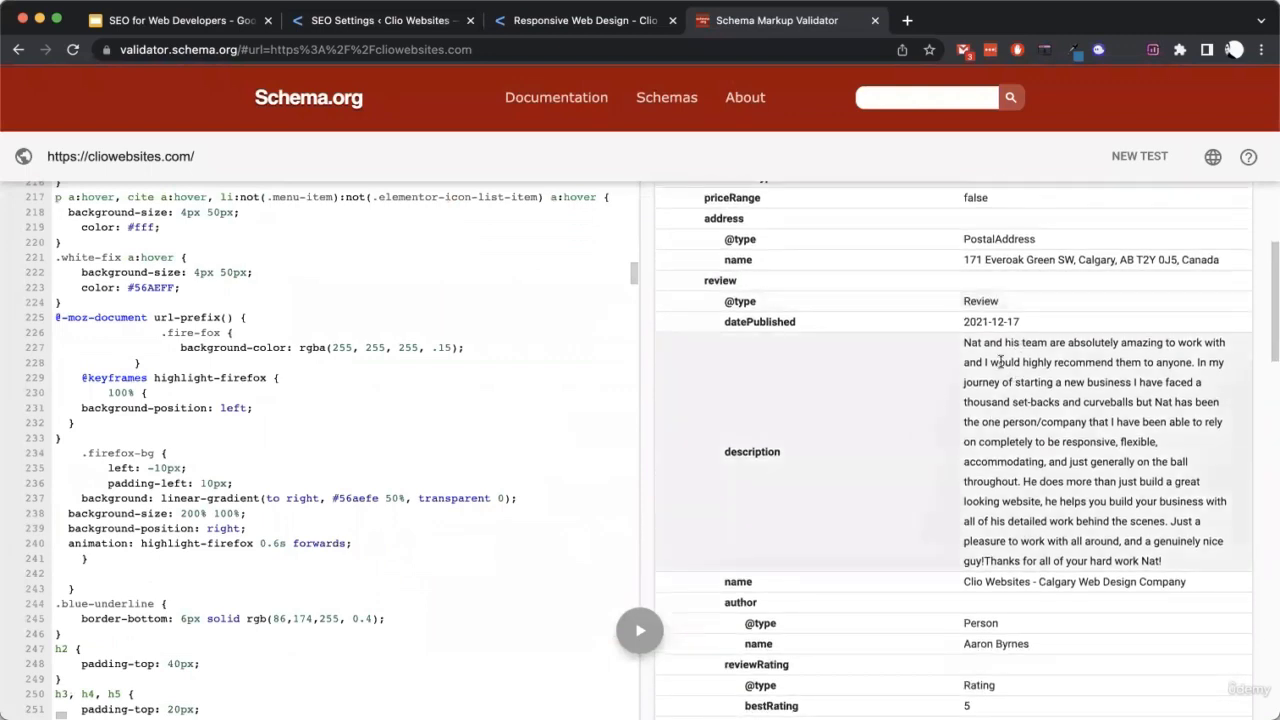
scroll(1000, 362, down, 15)
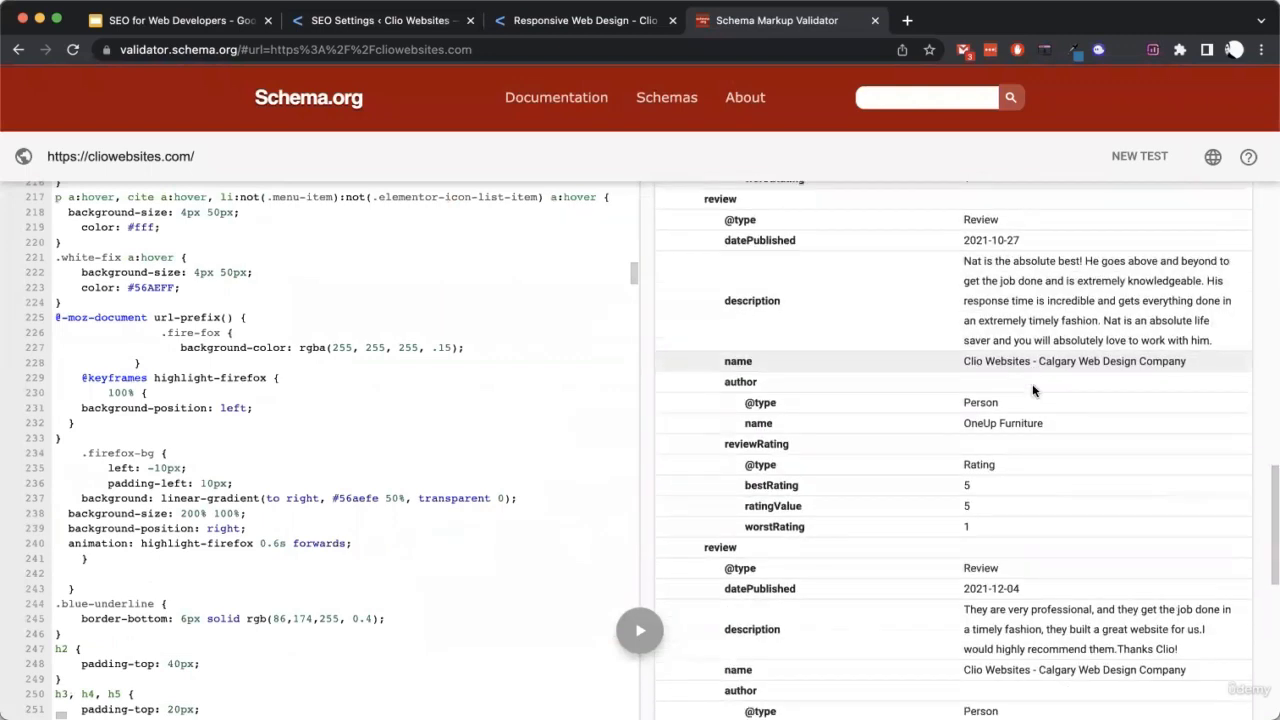
scroll(1033, 390, down, 12)
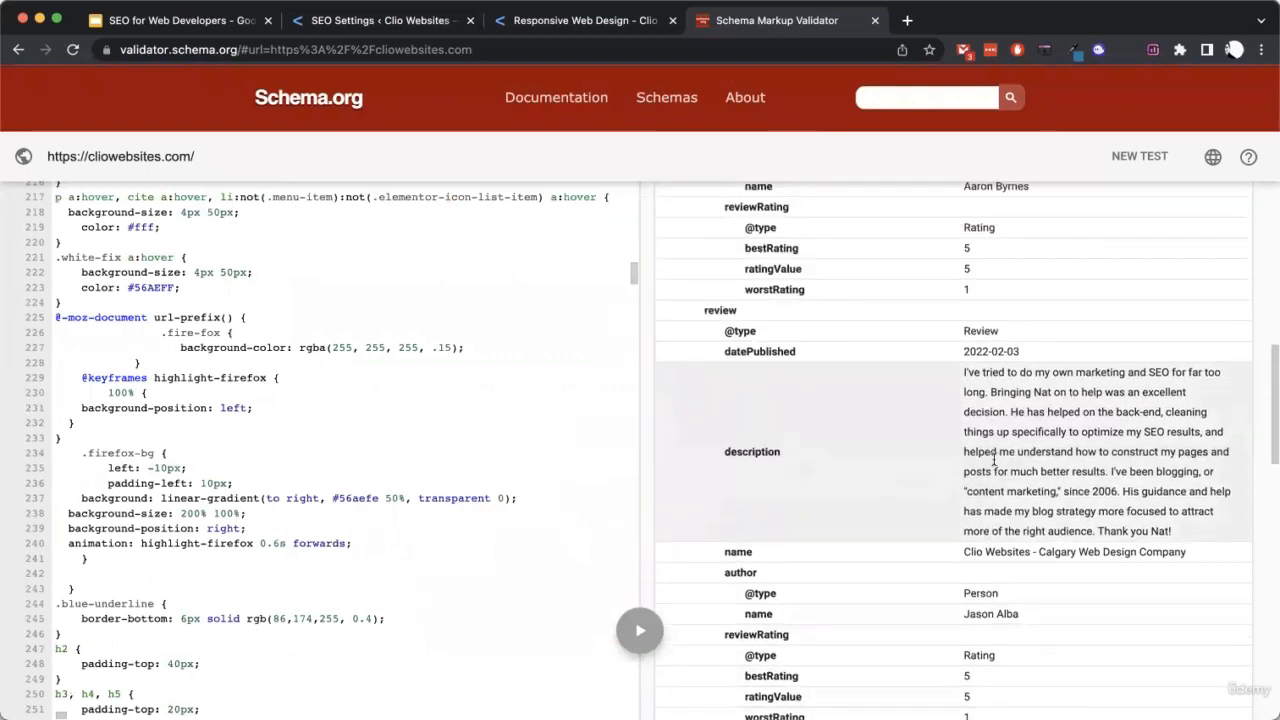
scroll(993, 460, up, 20)
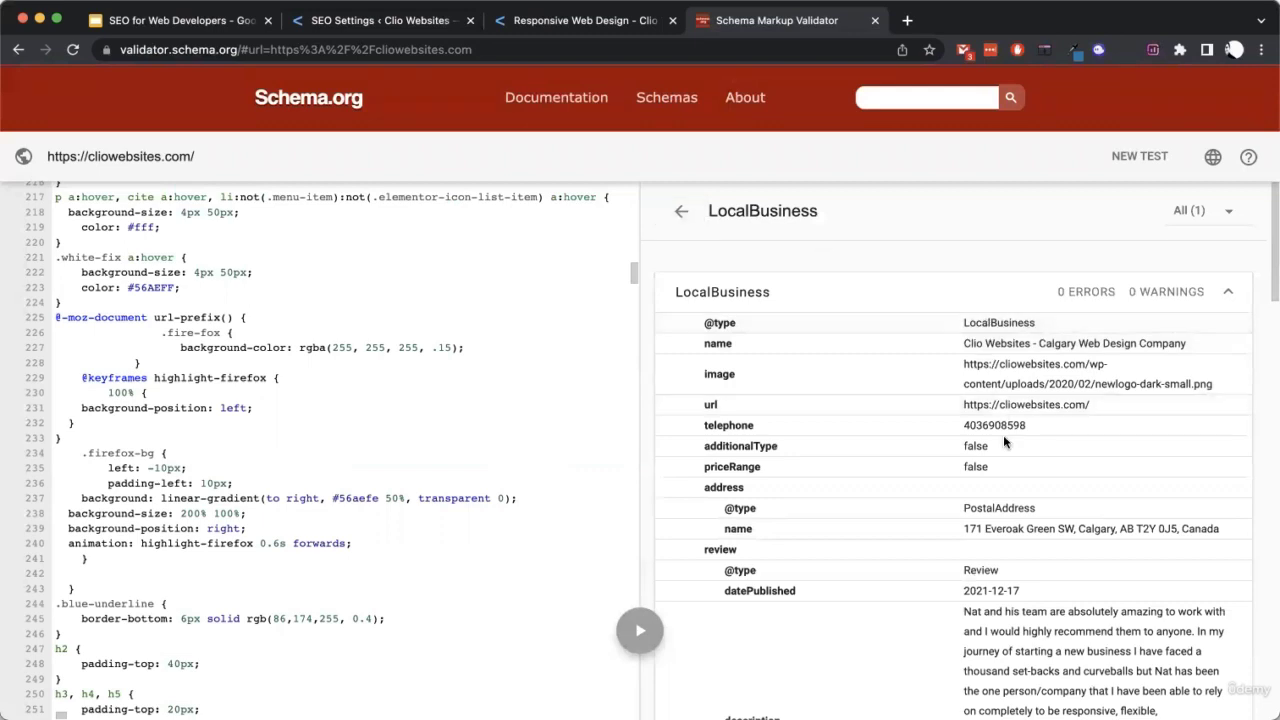
click(681, 211)
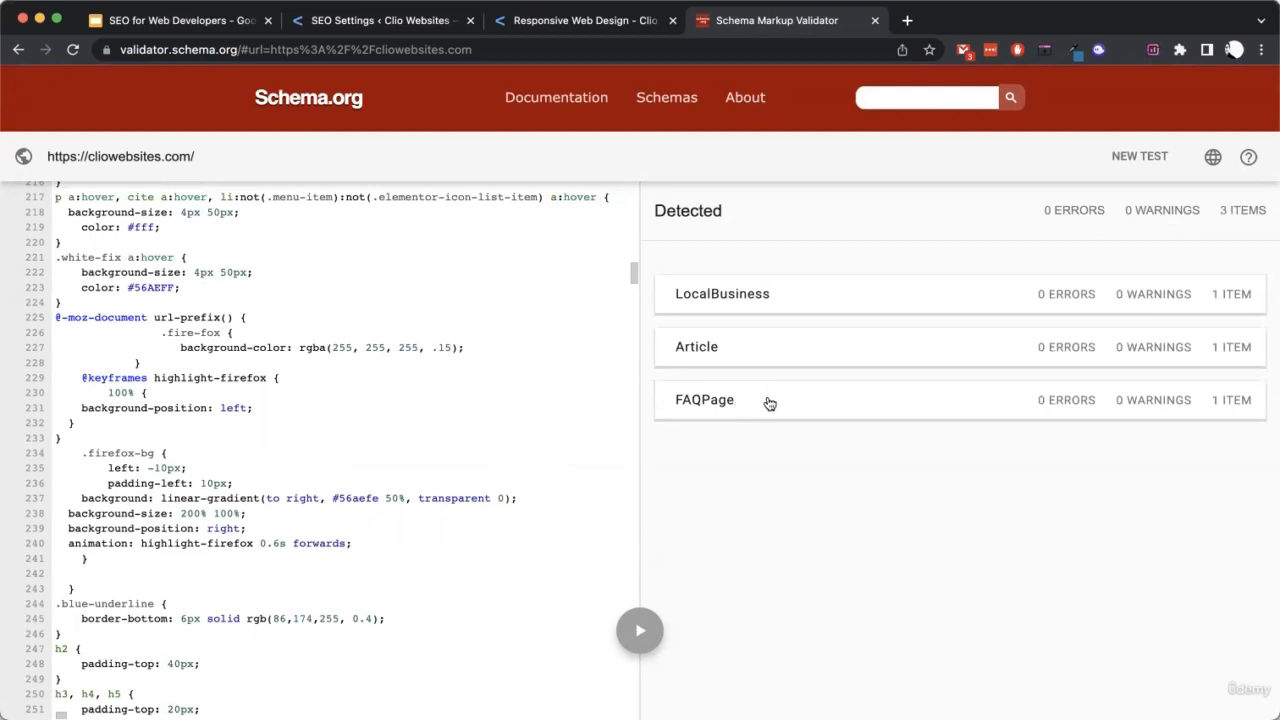
Examine the detected Article schema, including its headline, author, publisher and isPartOf properties, and return to the list of detected items
click(737, 356)
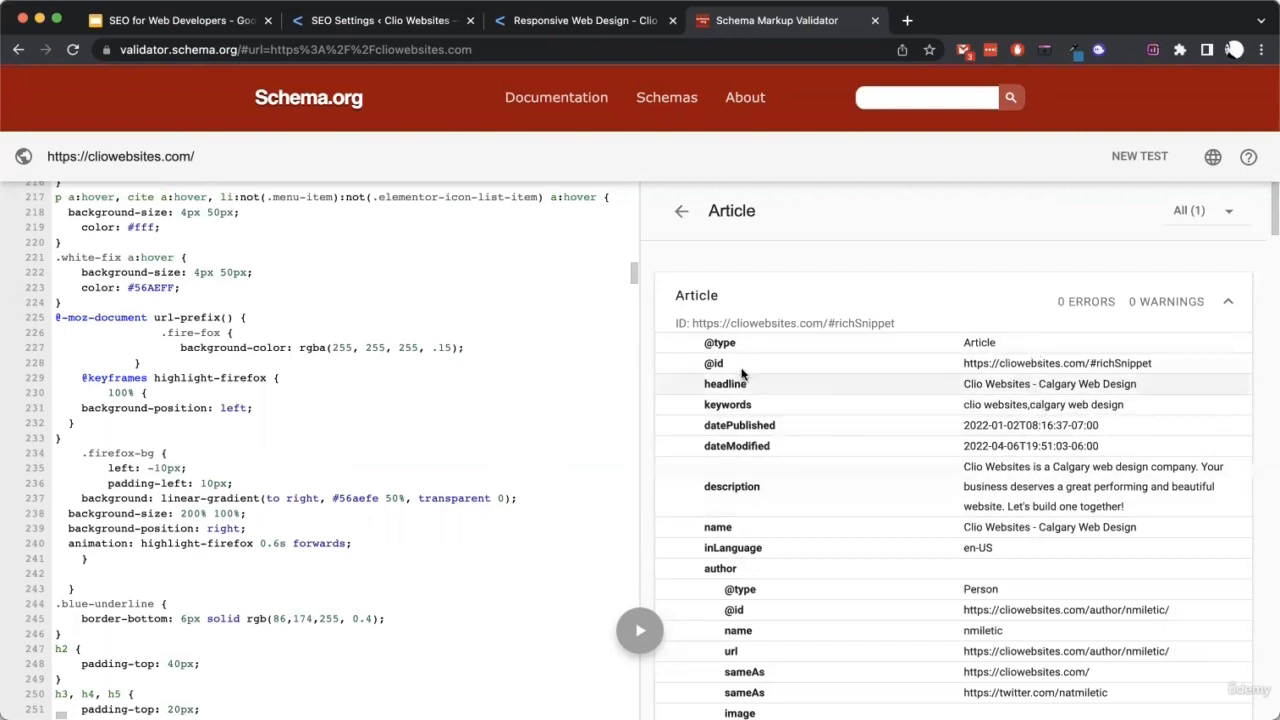
scroll(1018, 400, down, 3)
scroll(1018, 398, down, 10)
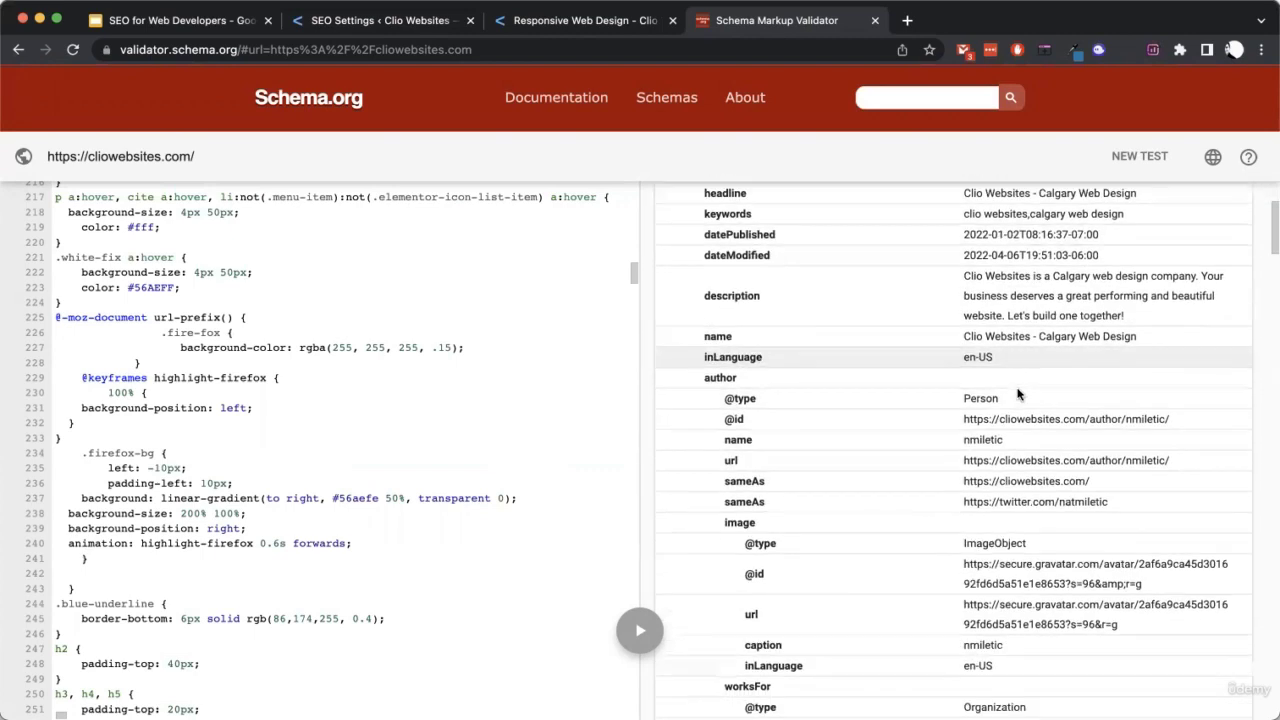
scroll(1018, 390, down, 9)
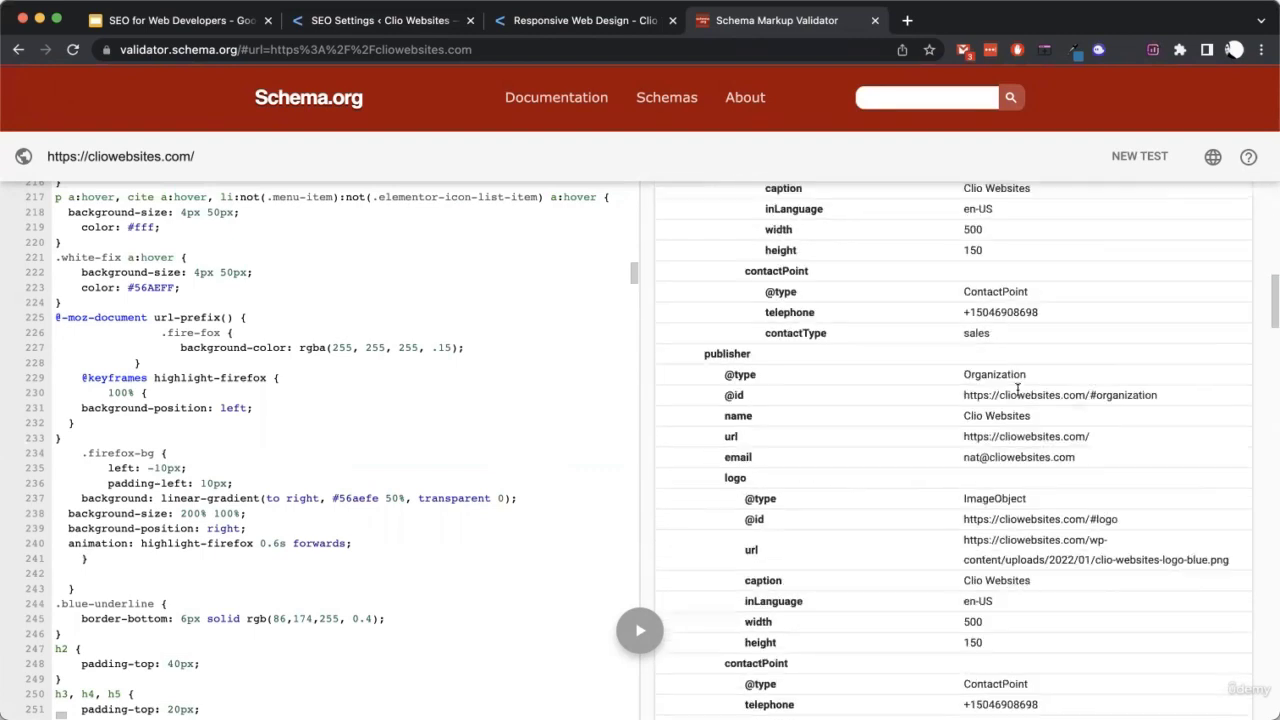
scroll(1012, 411, down, 7)
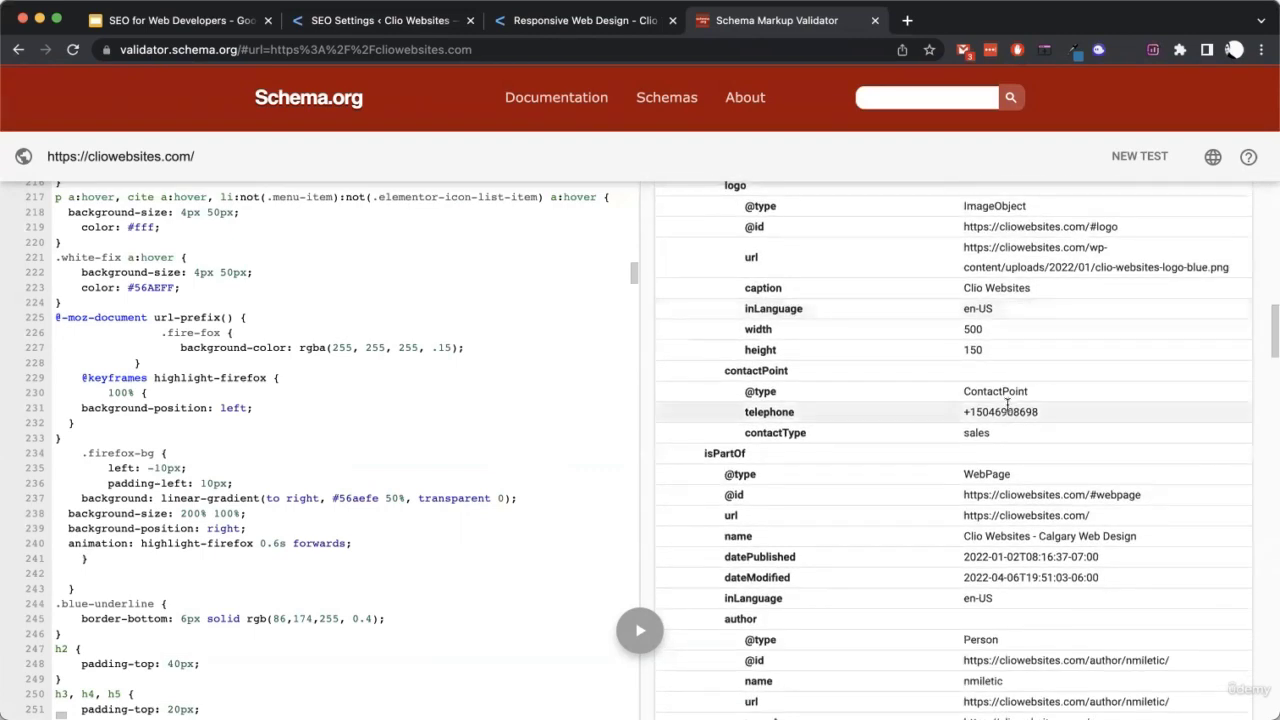
scroll(1005, 360, down, 8)
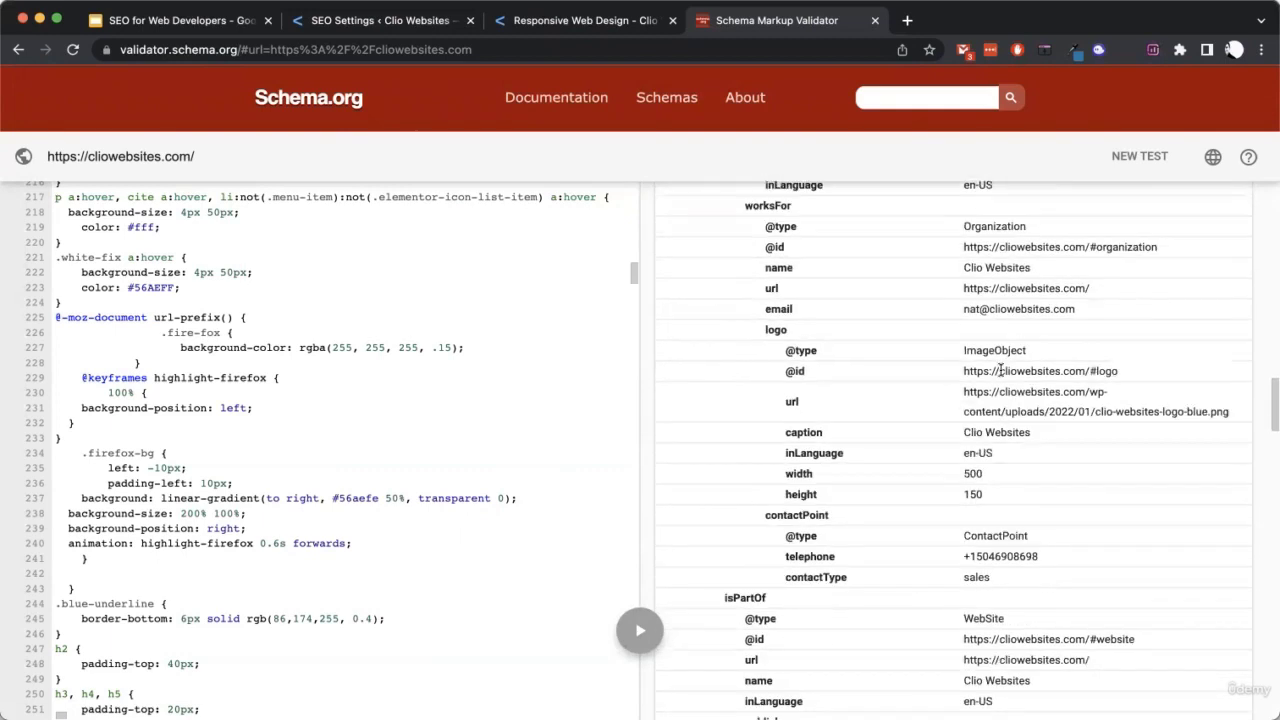
scroll(1000, 375, down, 10)
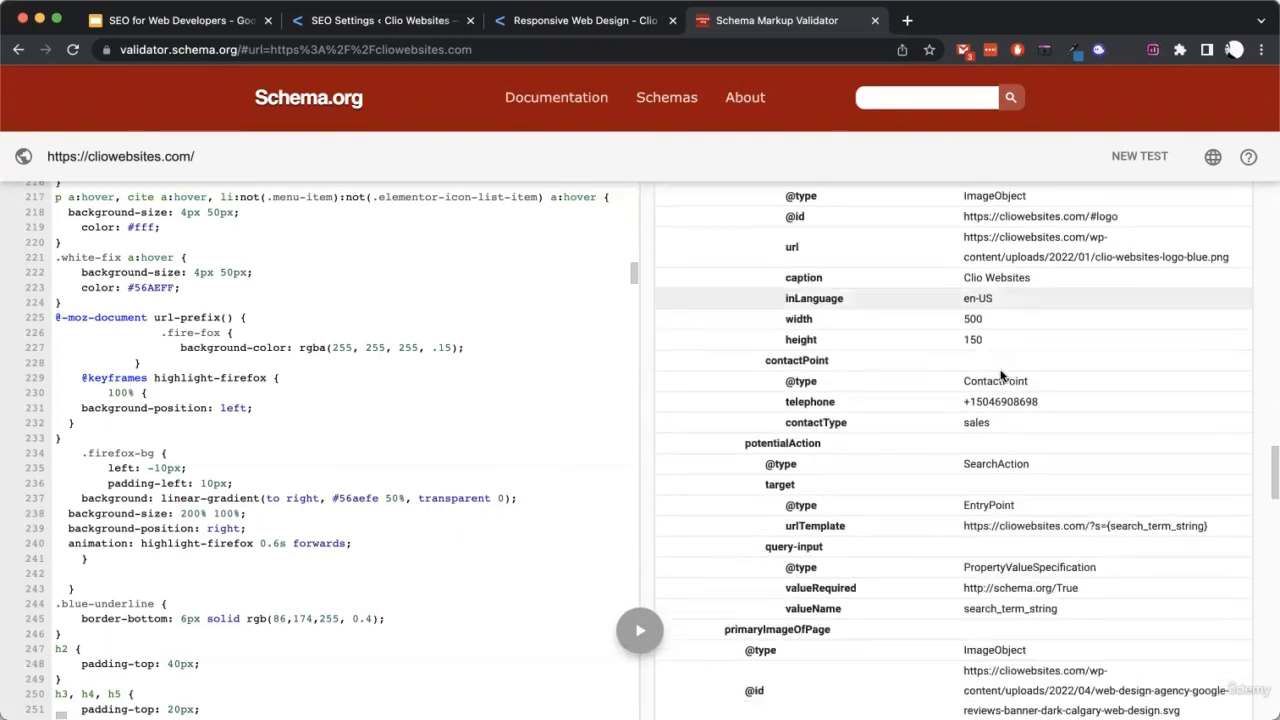
scroll(878, 376, up, 20)
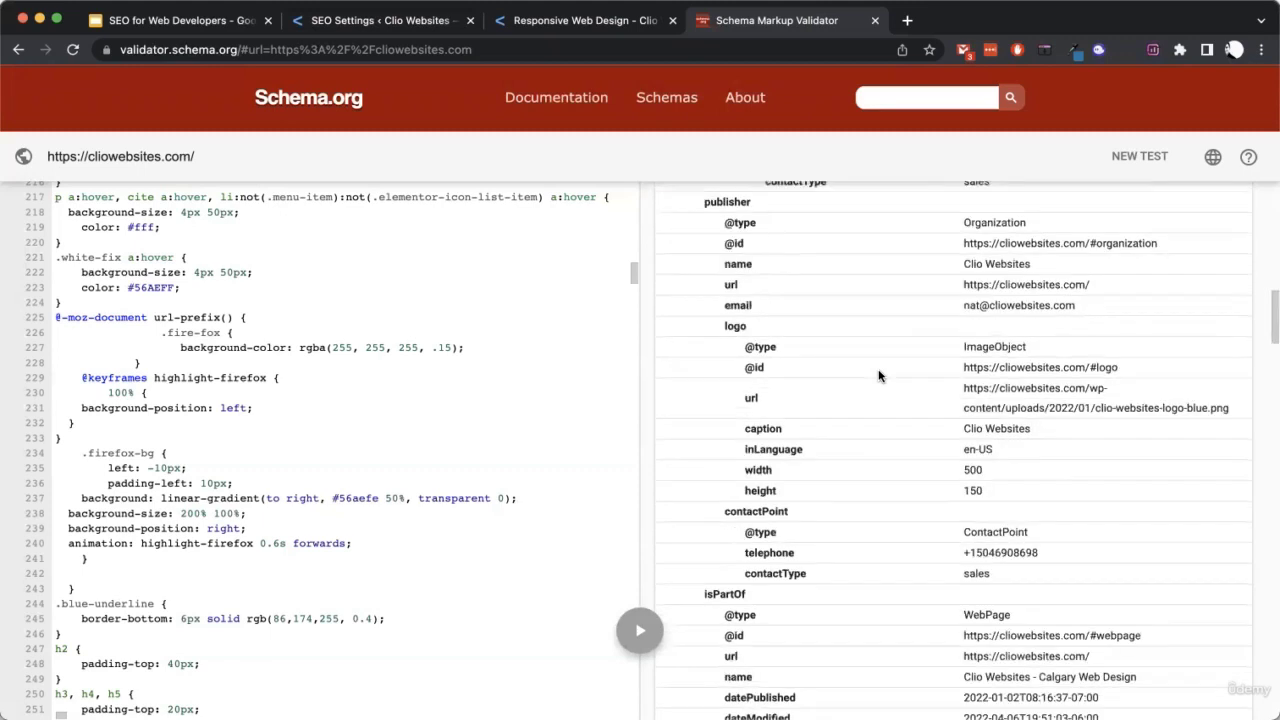
click(683, 213)
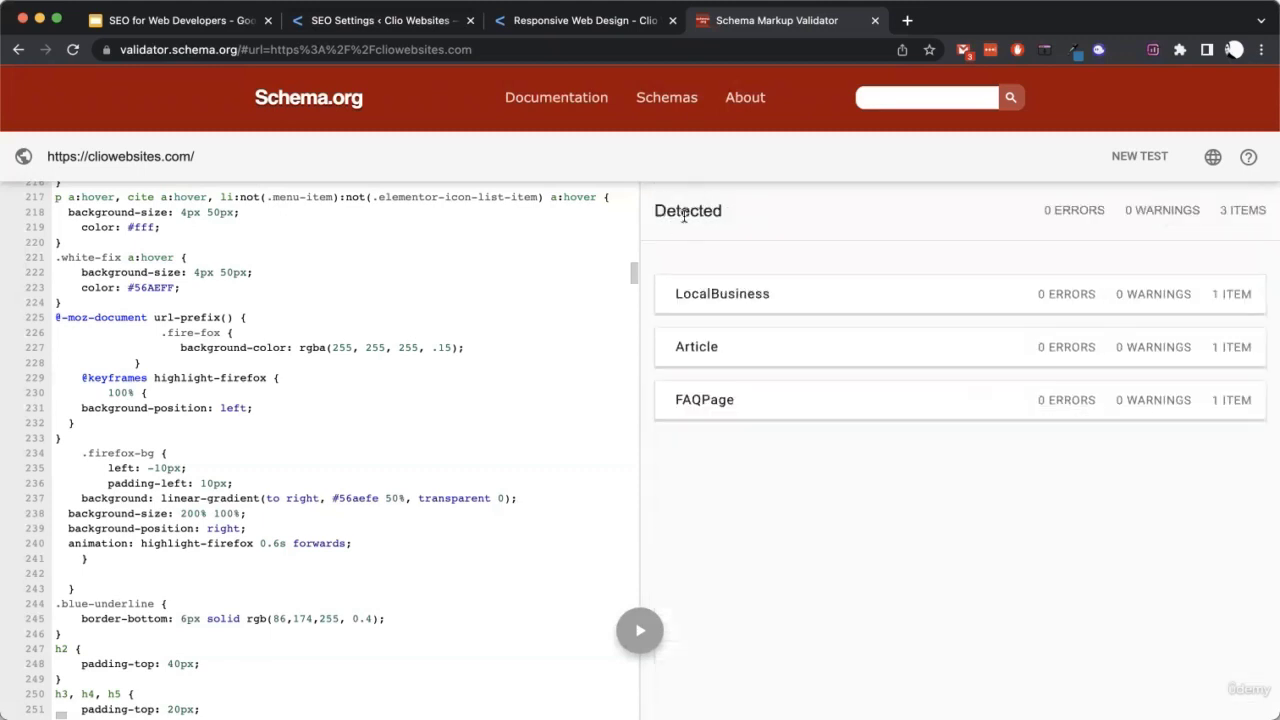
Examine the questions and accepted answers in the detected FAQPage schema, and return to the list of detected items
click(780, 399)
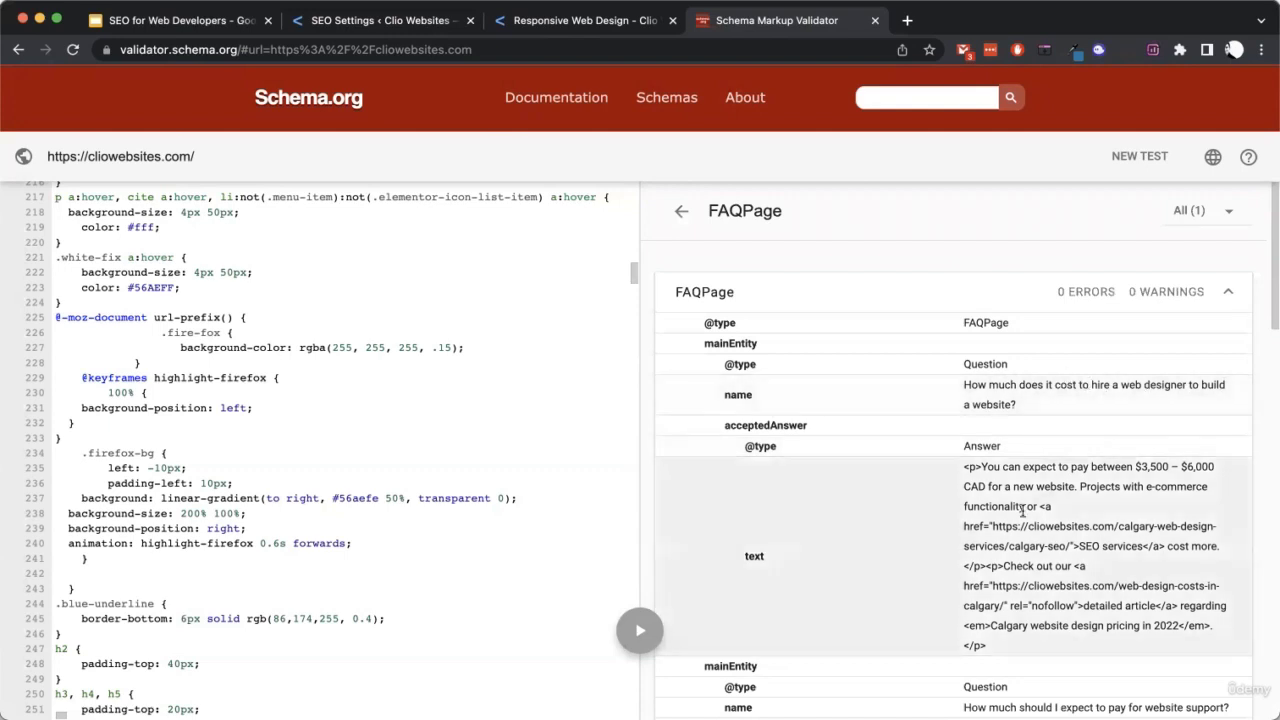
scroll(1010, 430, down, 10)
scroll(1012, 420, down, 2)
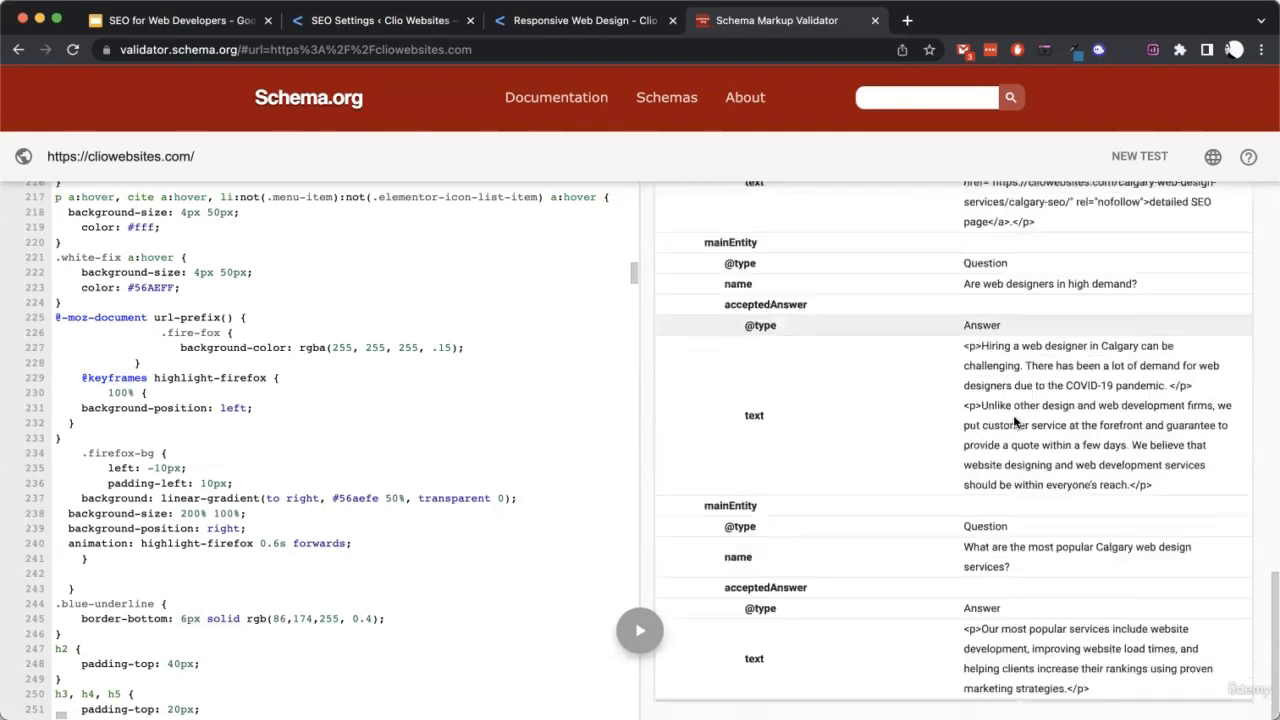
scroll(1017, 424, up, 14)
click(683, 212)
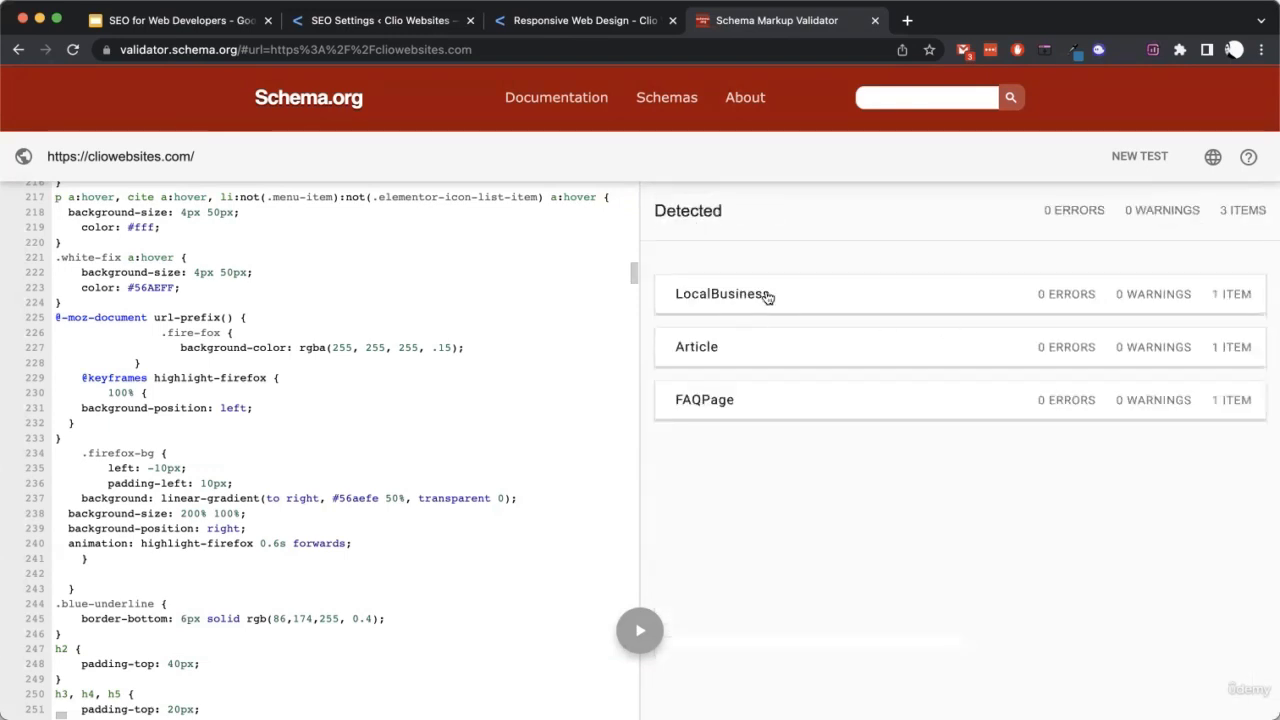
Check the breadcrumb trail on the Responsive Web Design page, and look for breadcrumb data in the validator's Article schema
click(548, 22)
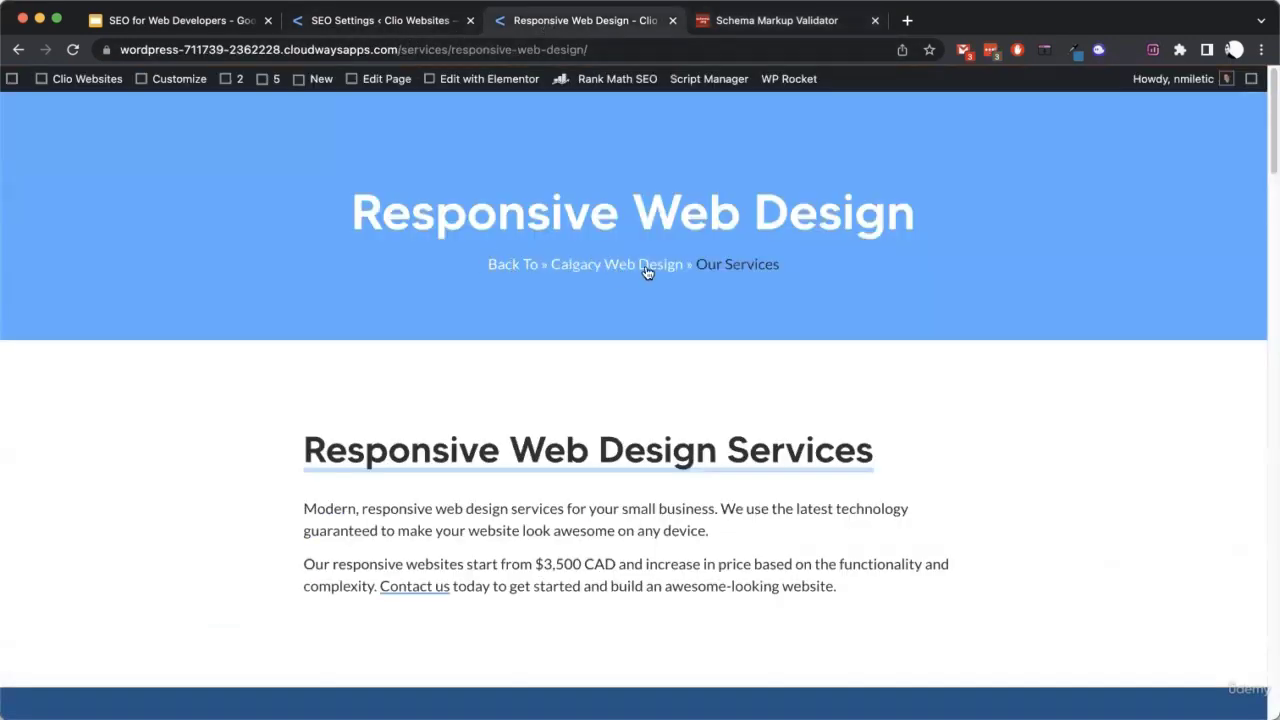
click(812, 28)
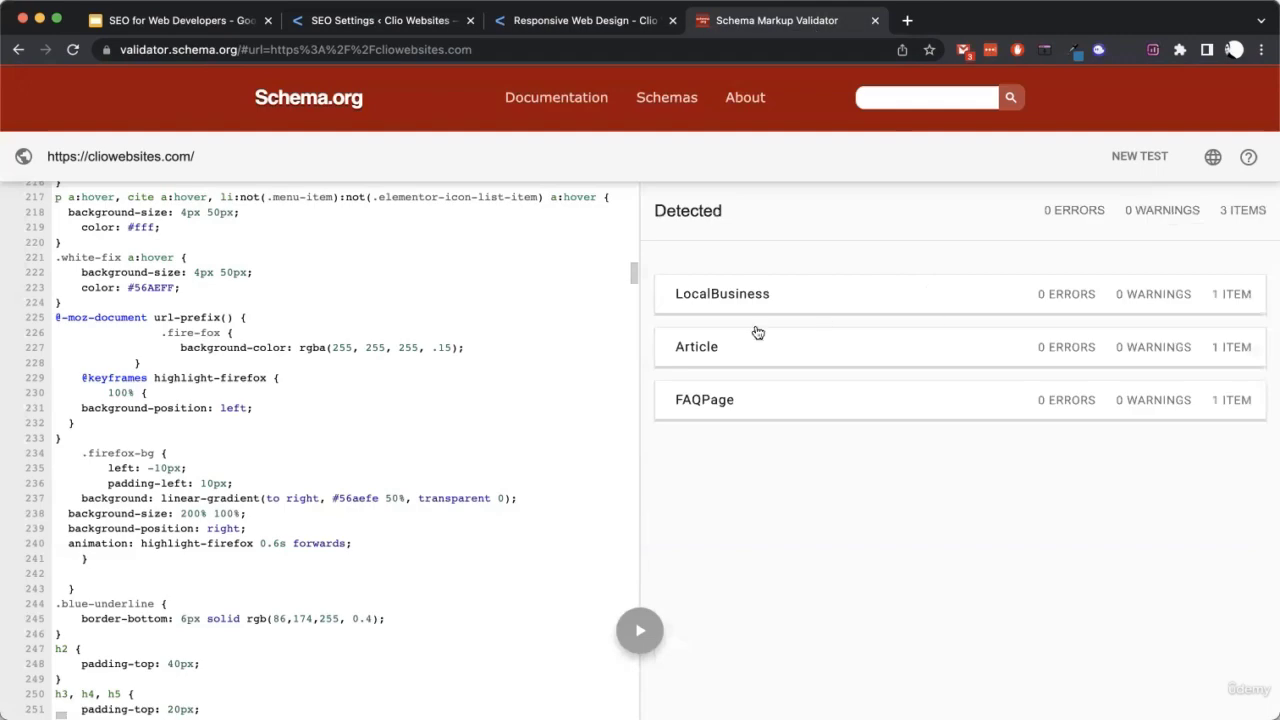
click(754, 333)
scroll(997, 488, down, 1)
scroll(997, 488, down, 10)
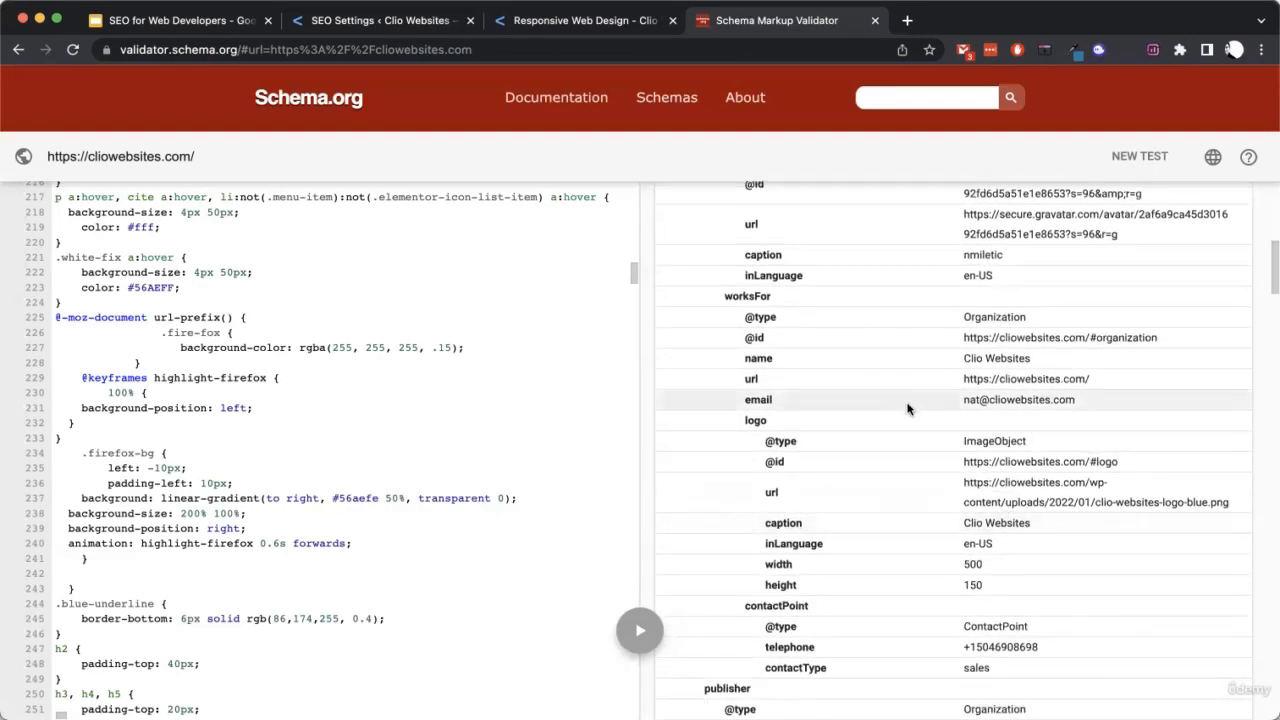
scroll(1000, 490, down, 3)
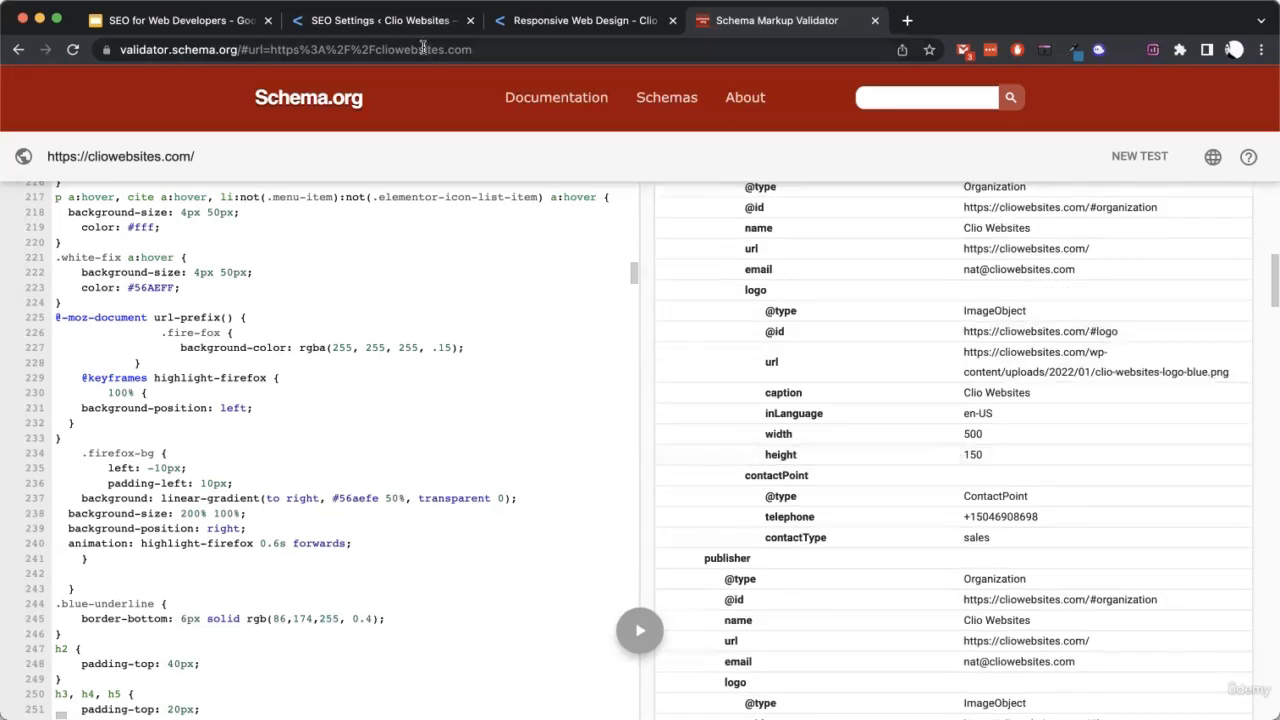
scroll(991, 415, down, 3)
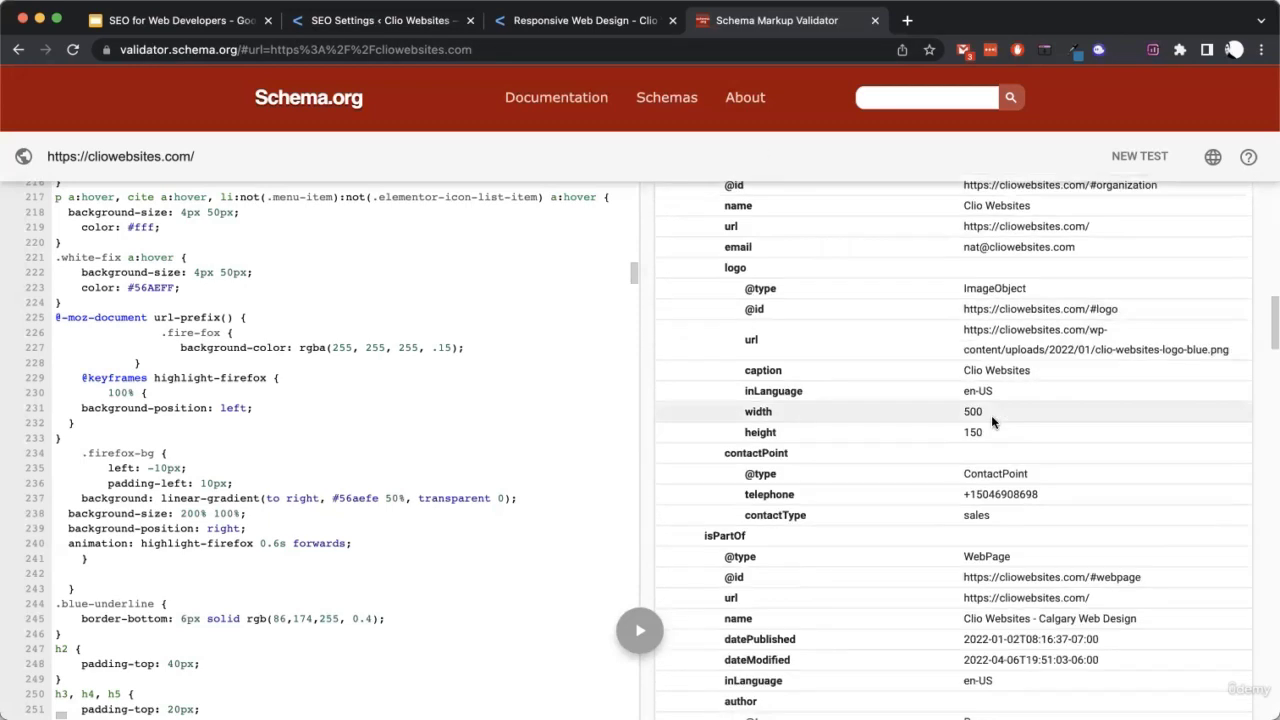
Check the Responsive Web Design page's address, look through the validator's Article schema again, and return to the list of detected items
click(586, 21)
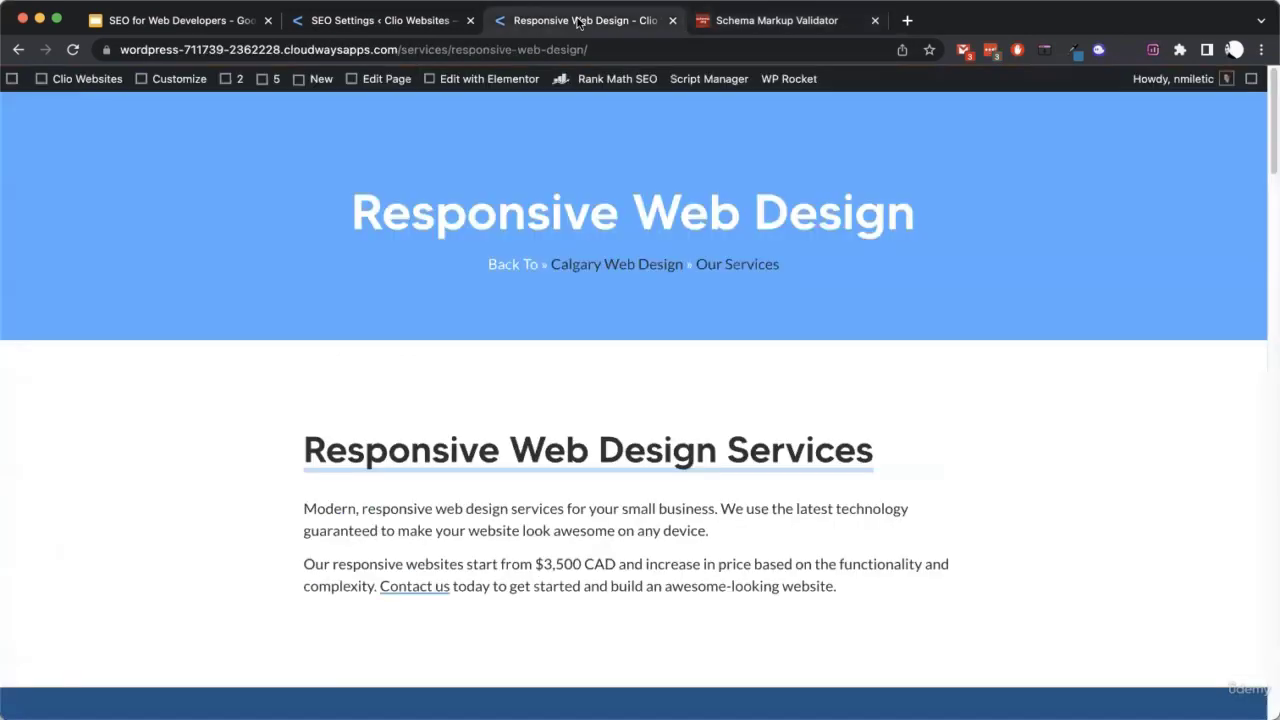
click(588, 49)
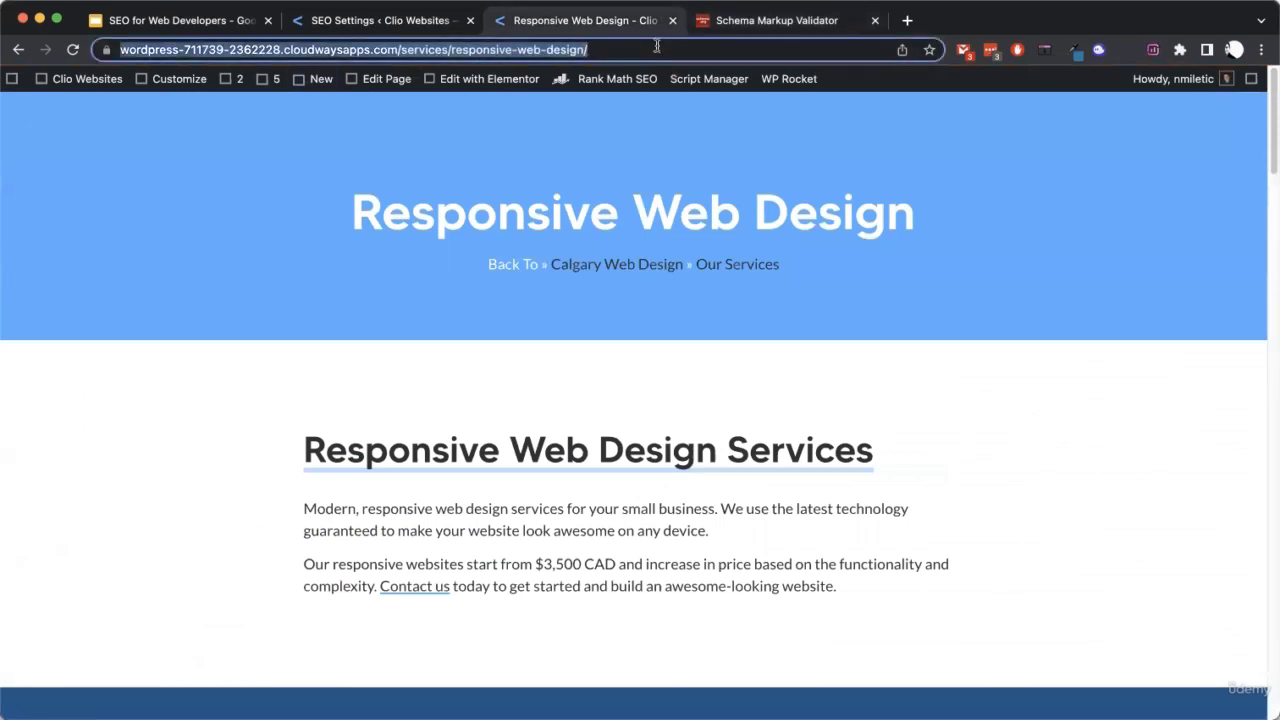
click(770, 22)
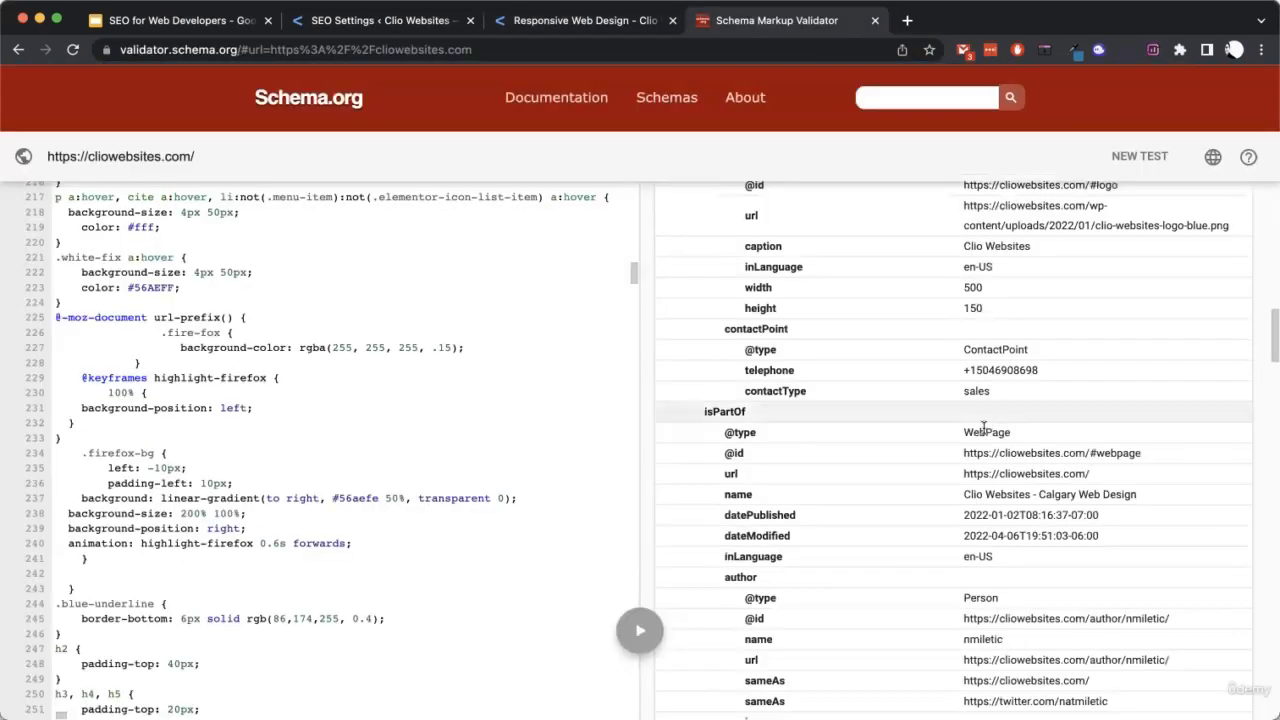
scroll(985, 430, up, 3)
scroll(982, 435, down, 8)
scroll(980, 437, up, 10)
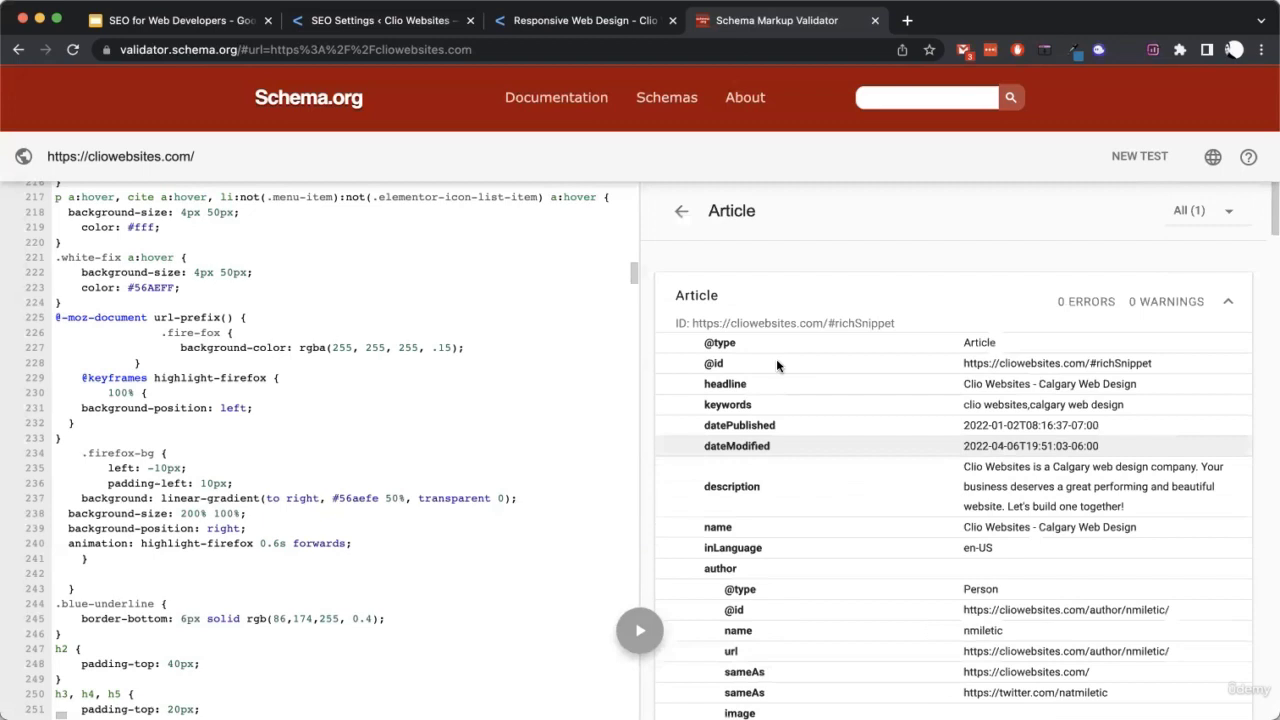
click(660, 210)
Open the live page cliowebsites.com/services/responsive-web-design/ in a new browser tab
click(529, 31)
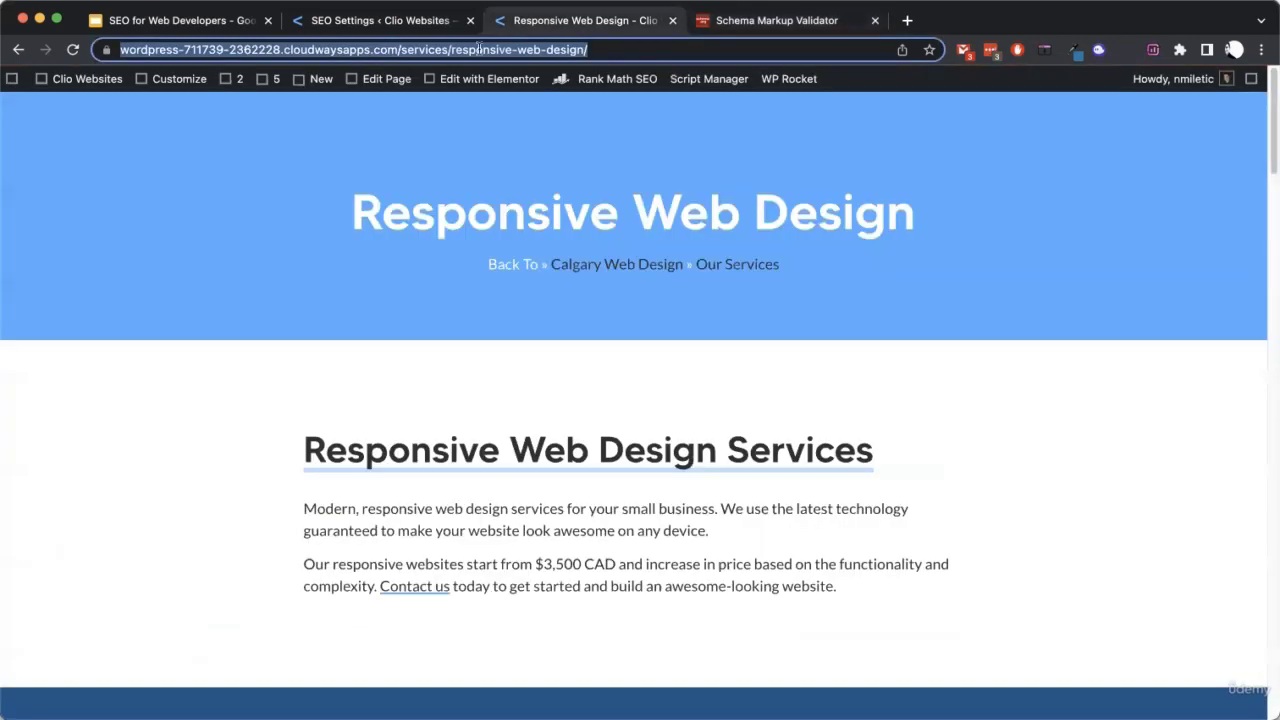
click(651, 49)
click(906, 20)
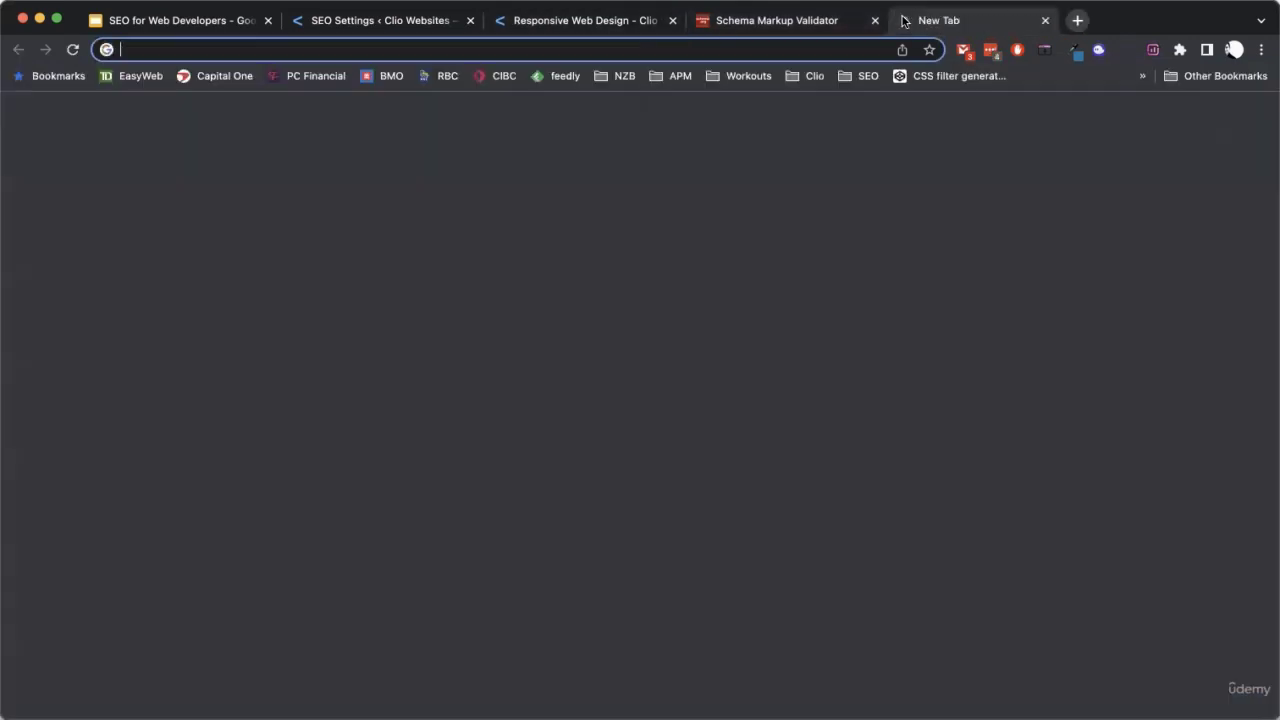
text(cliowebsites.com/serv)
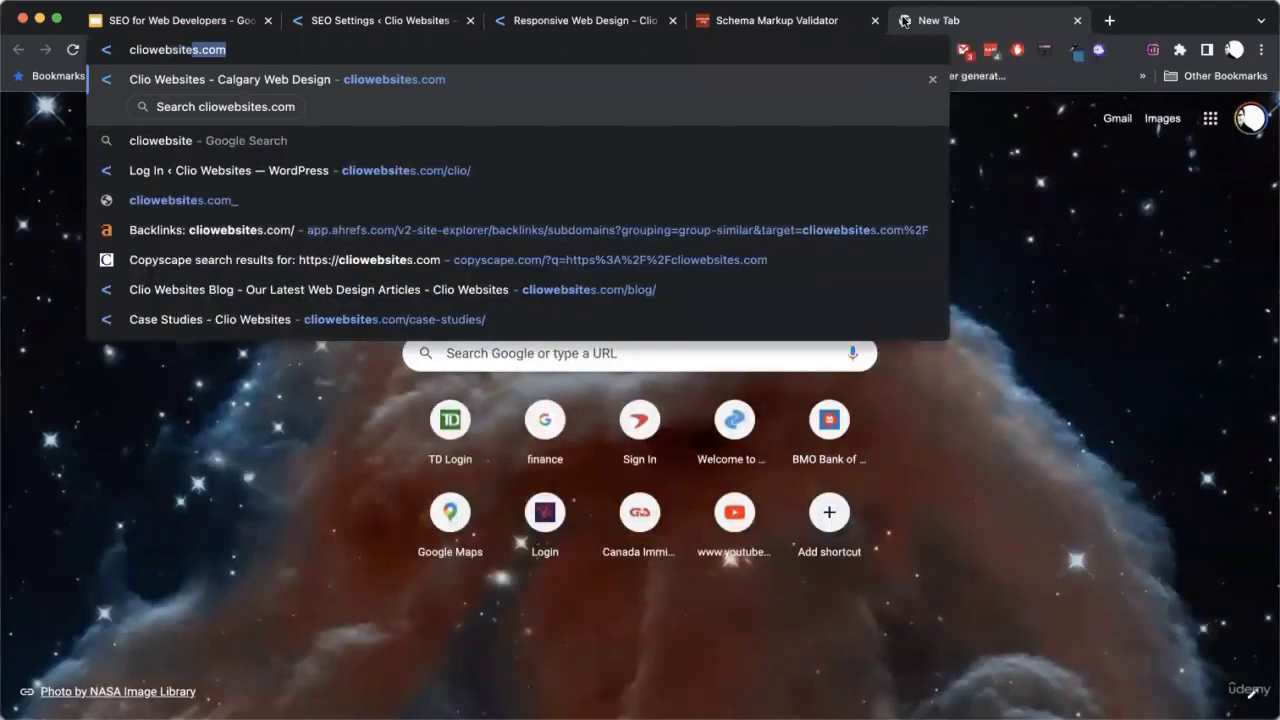
text(ic)
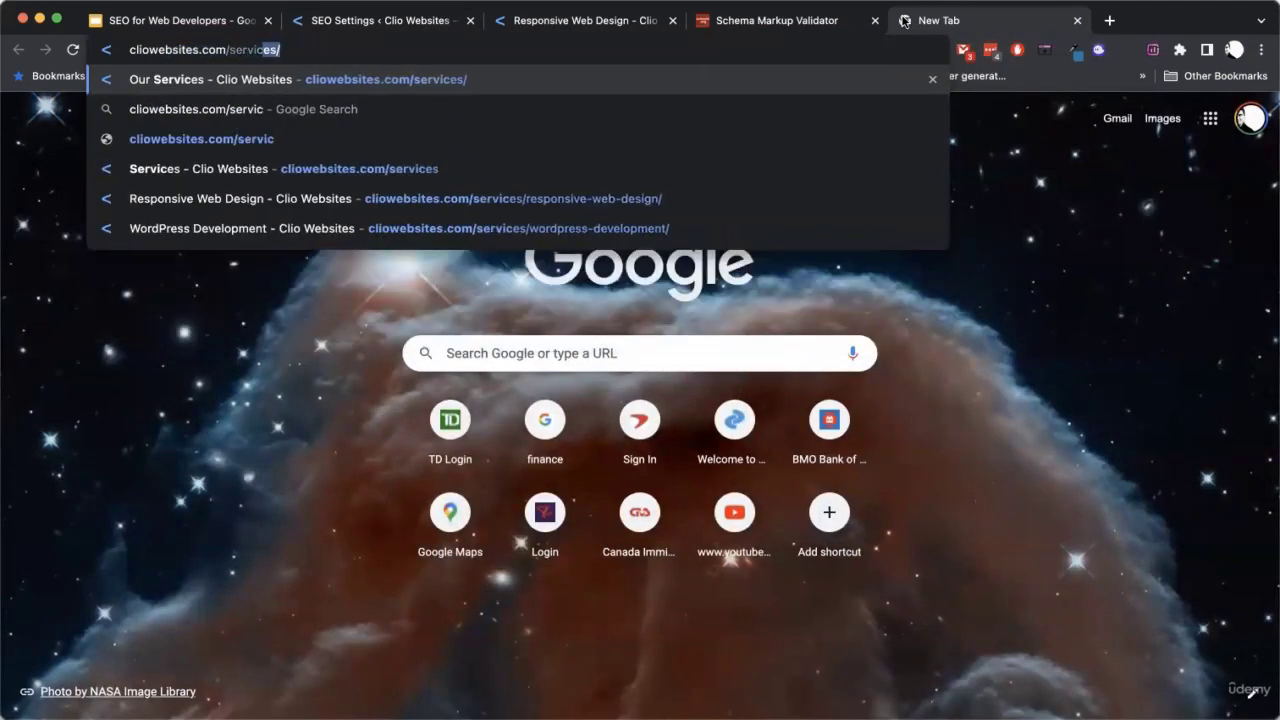
text(es/)
key(Down)
key(Down)
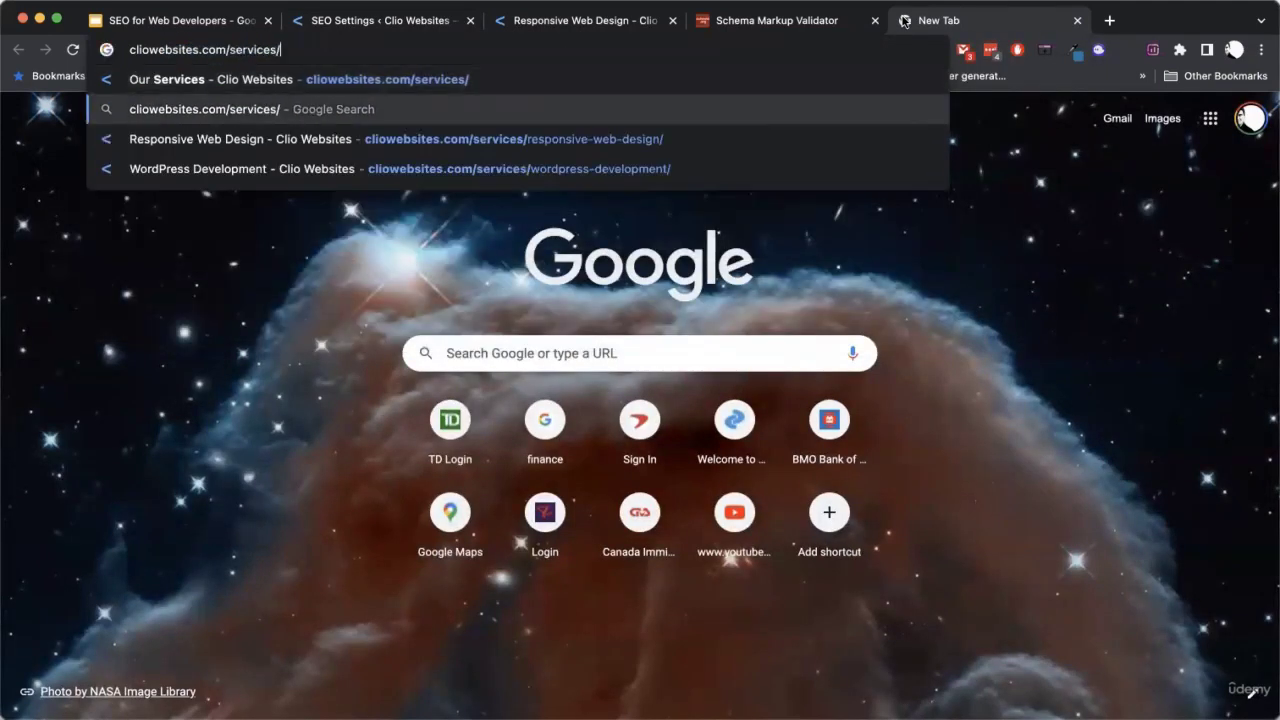
key(Return)
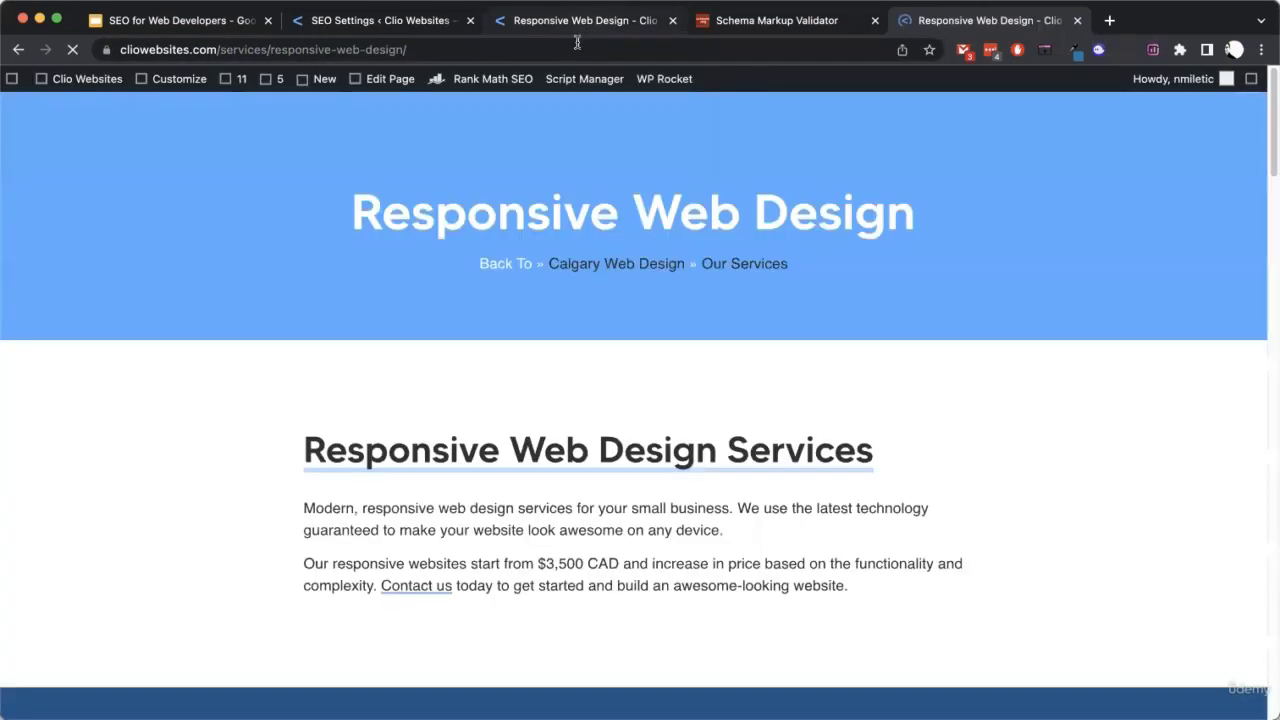
click(845, 22)
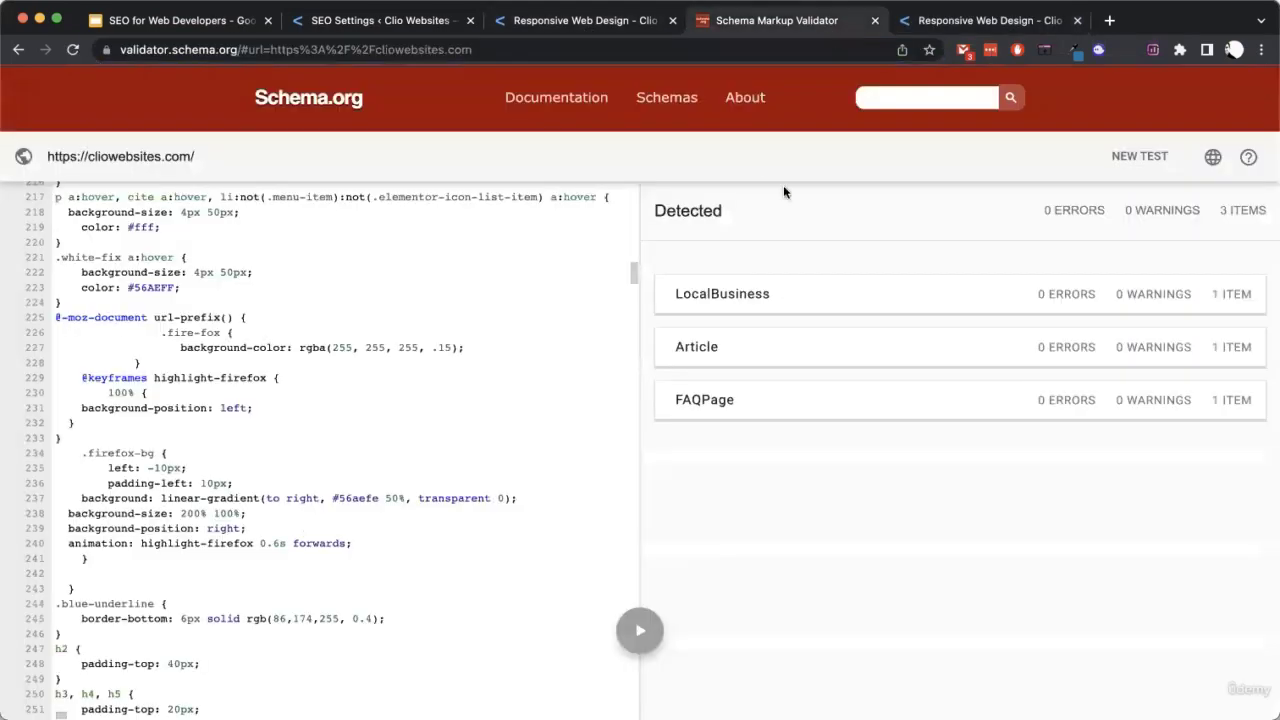
click(1110, 160)
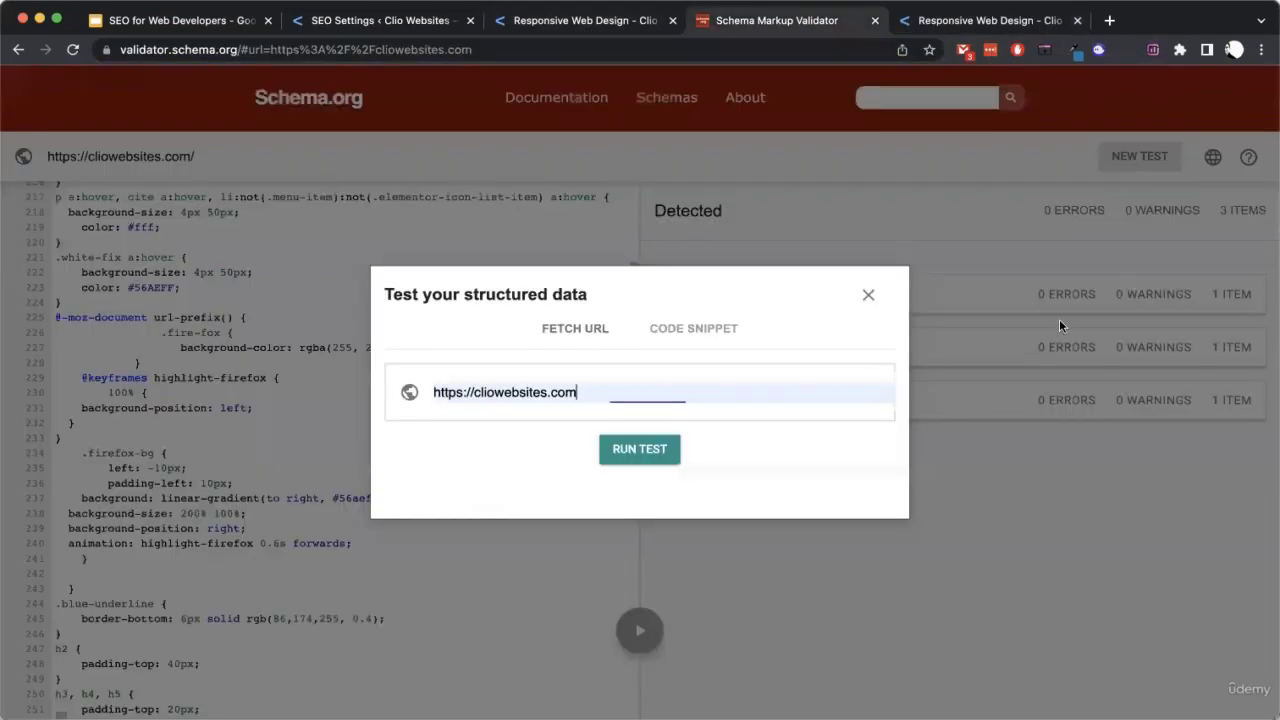
click(694, 395)
key(super+a)
text(https://cliowebsites.com/services/responsive-web-design/)
click(640, 449)
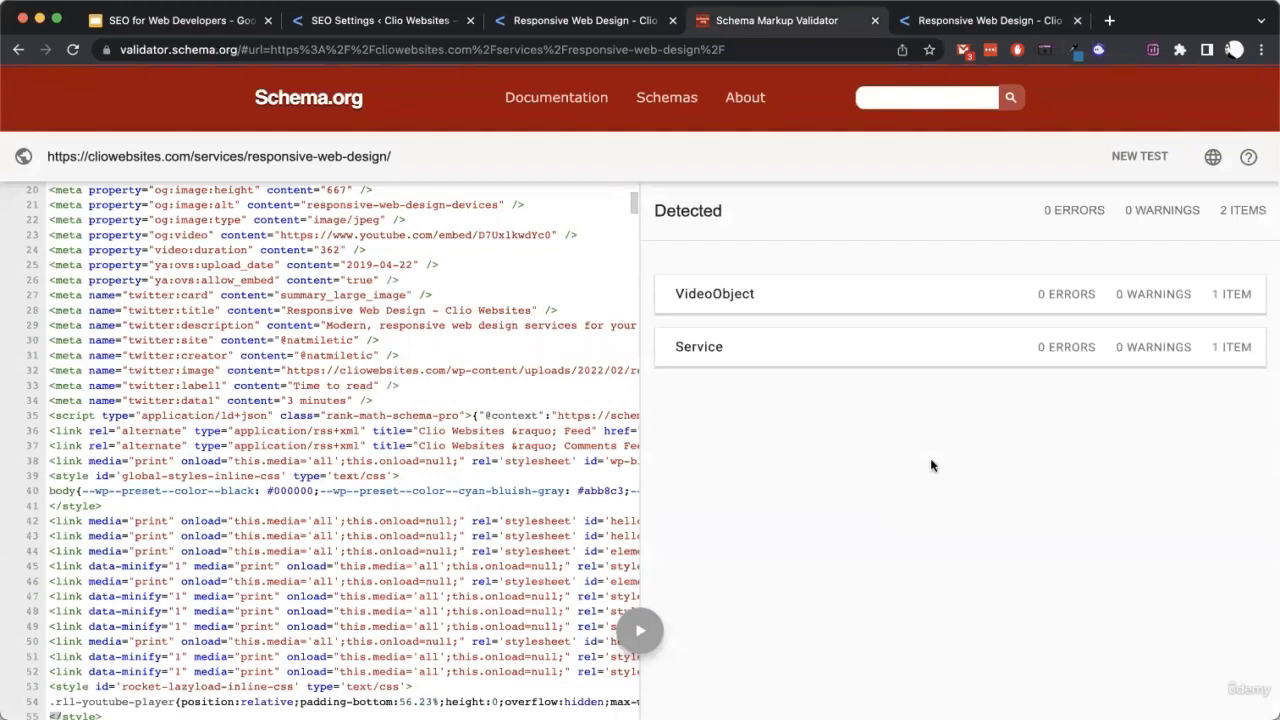
Examine the detected Service schema, including its description, service type, offers and image, and return to the list of detected items
click(716, 347)
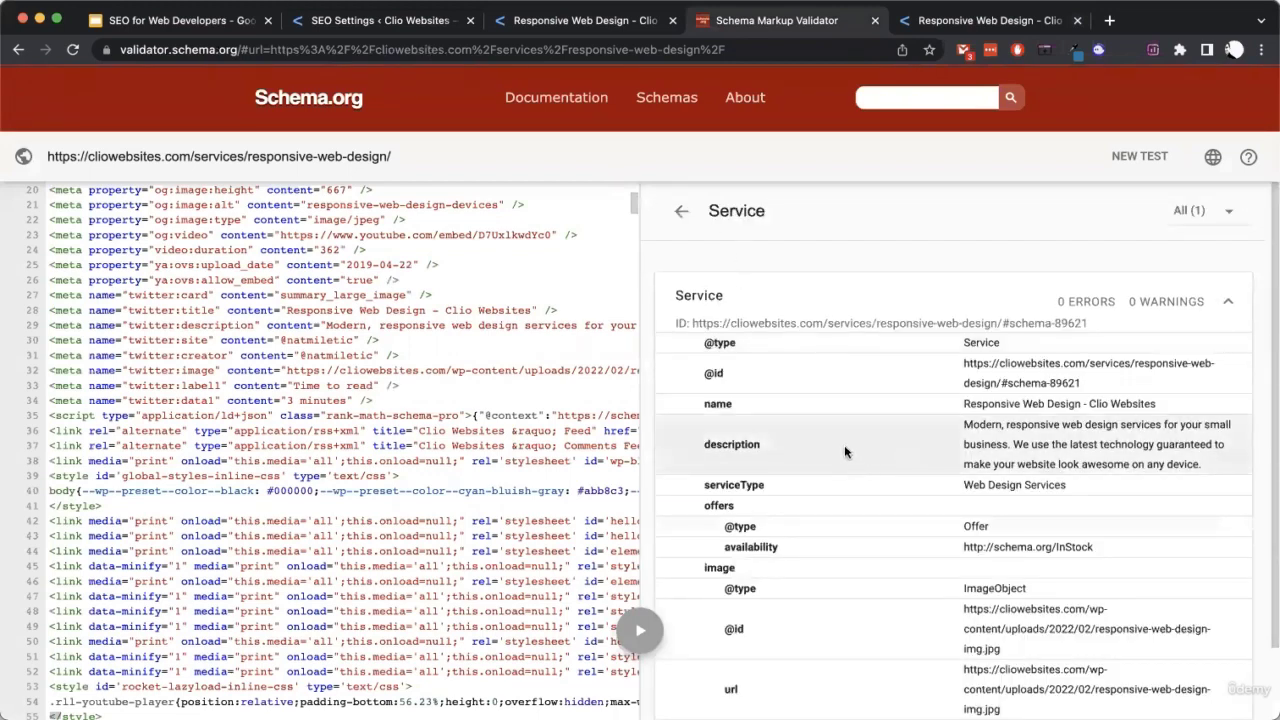
scroll(838, 451, down, 2)
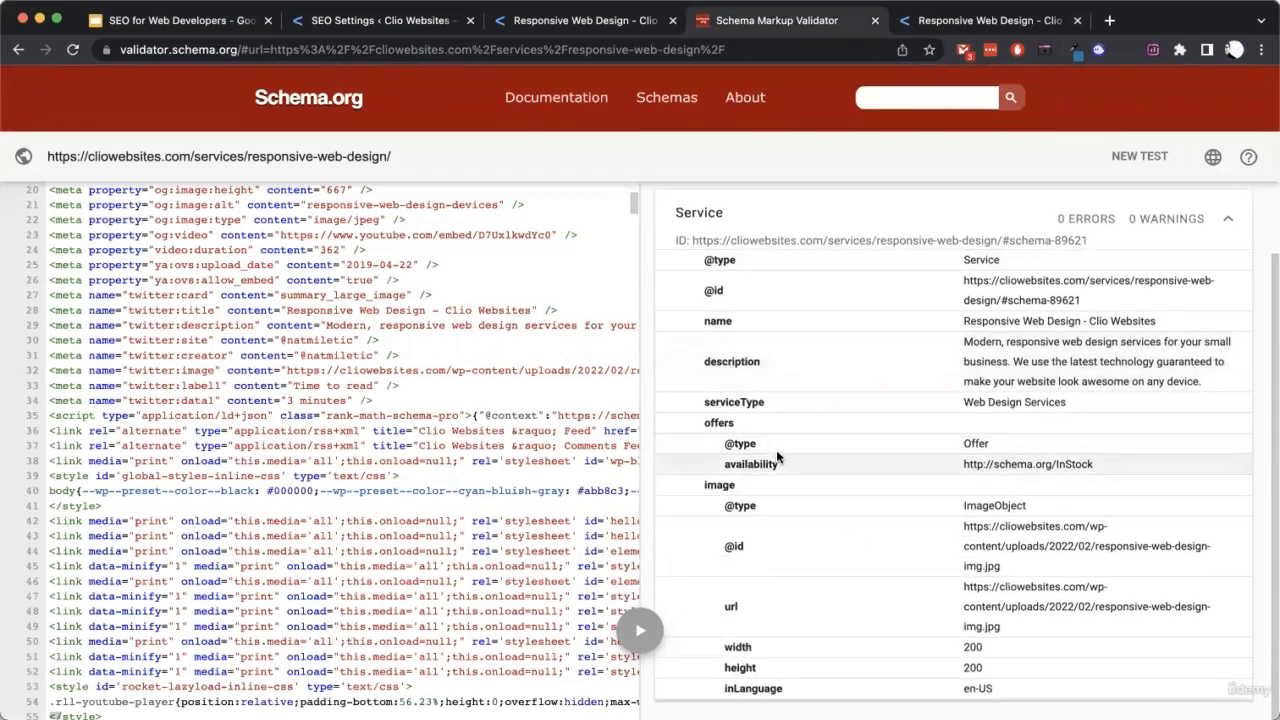
scroll(770, 440, up, 2)
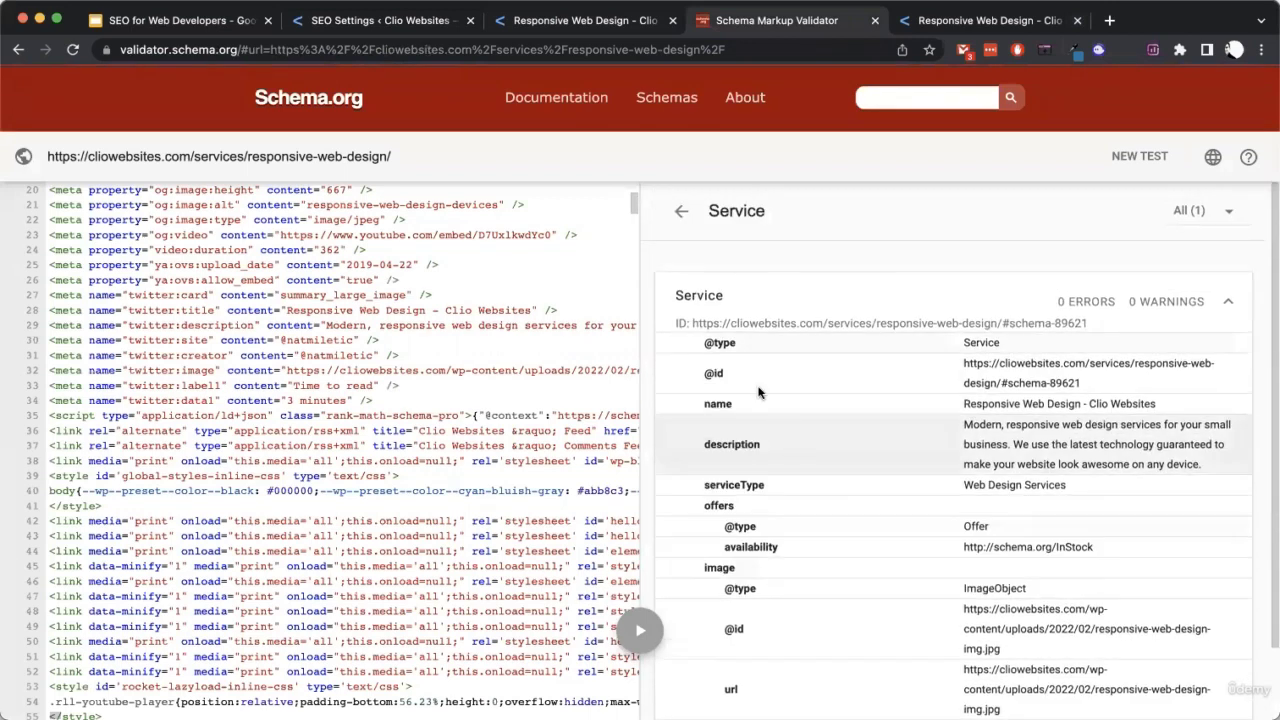
click(680, 213)
Examine the detected VideoObject schema, including its video details and isPartOf properties, and locate its breadcrumb data
click(702, 300)
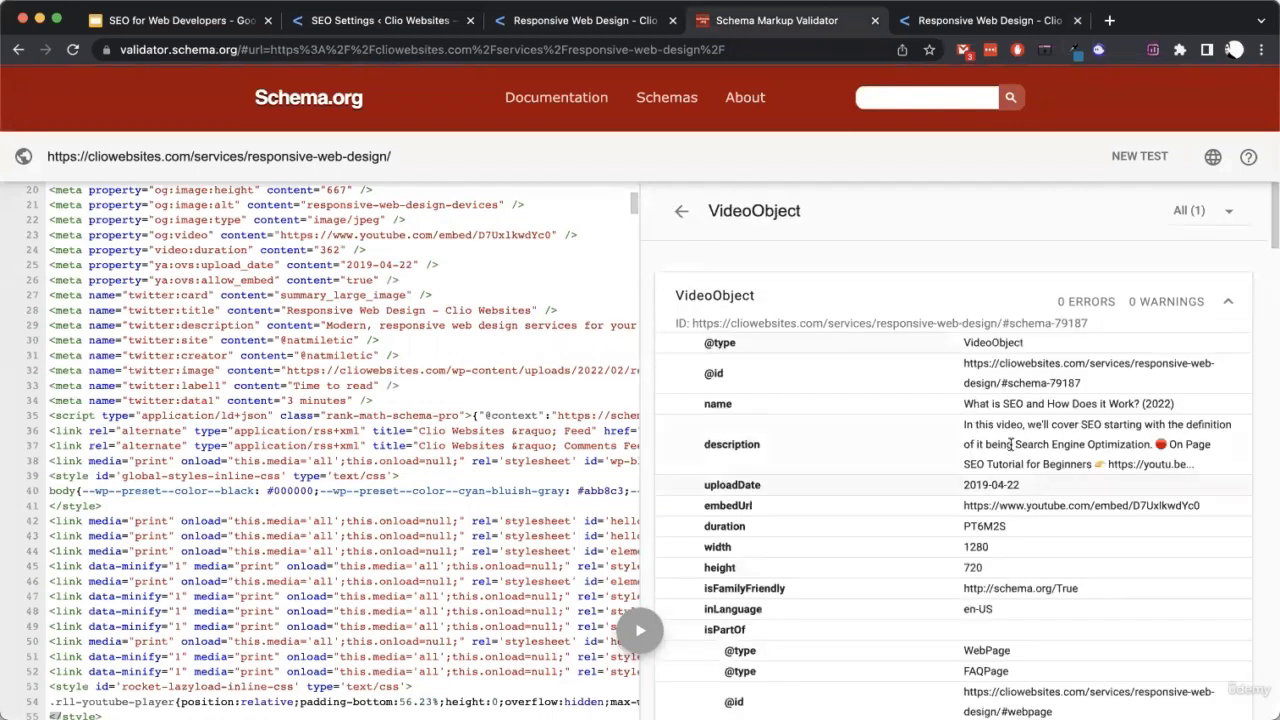
scroll(860, 425, down, 15)
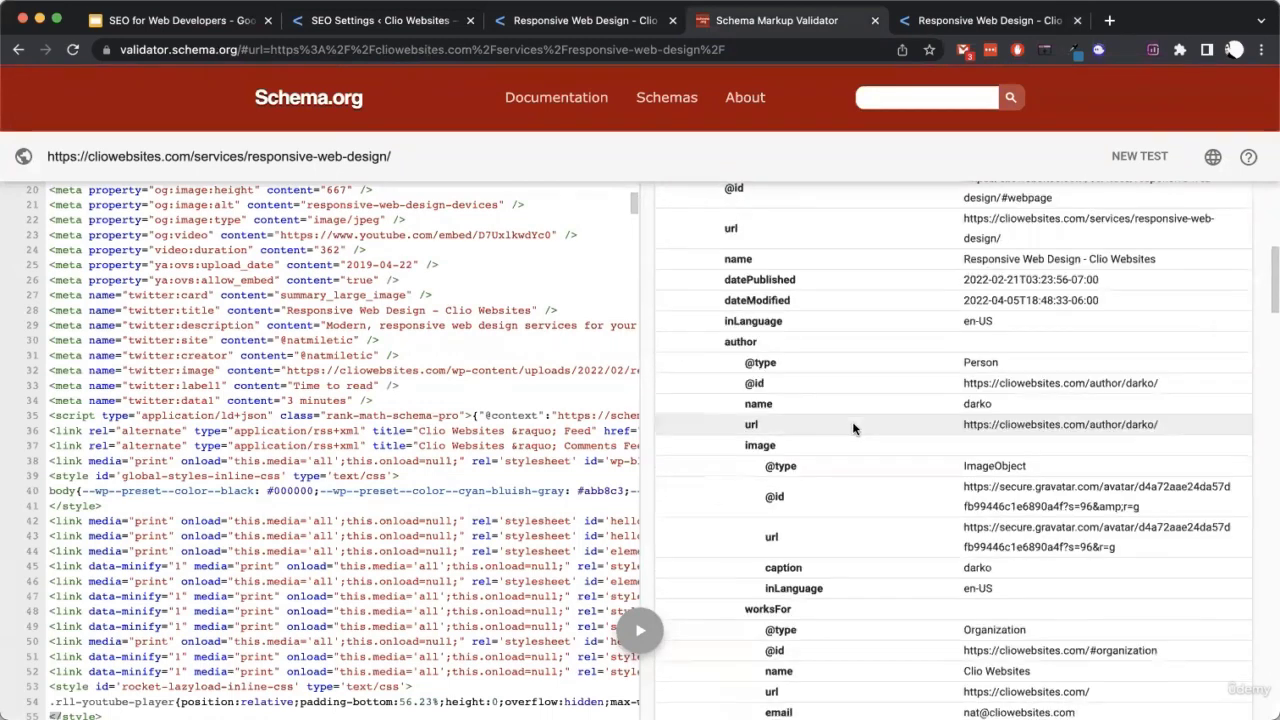
scroll(885, 447, up, 5)
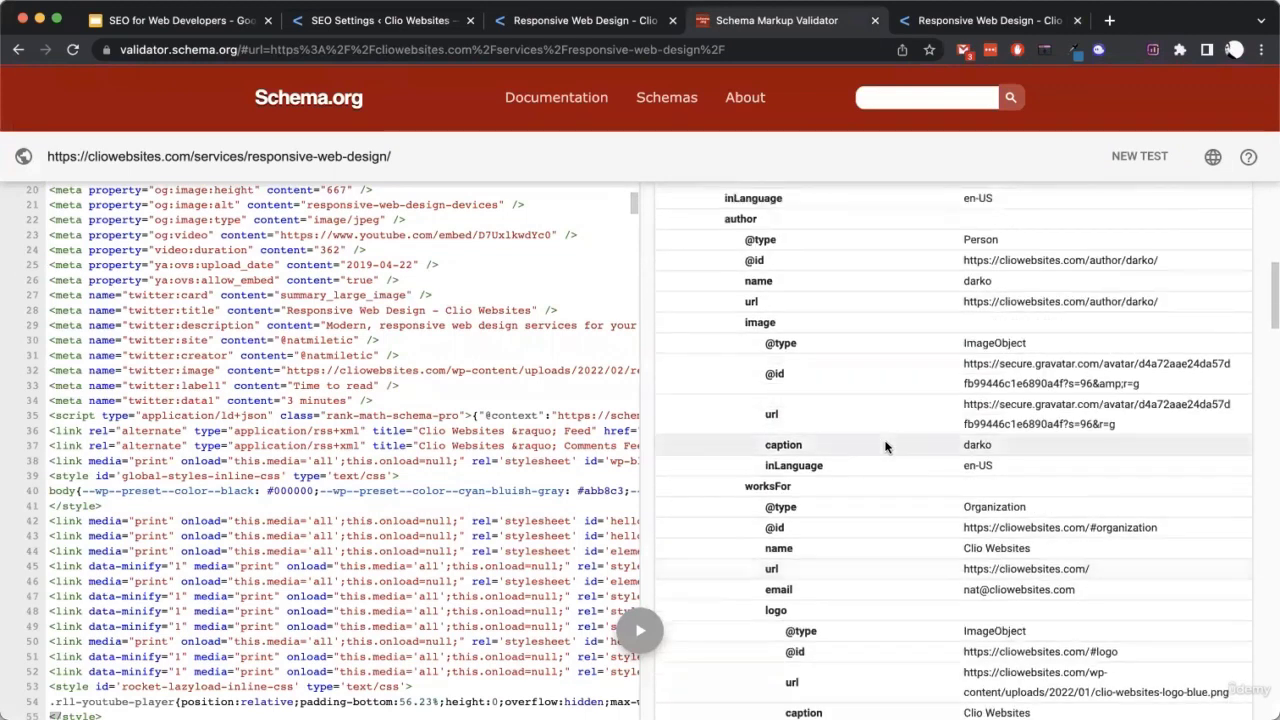
scroll(885, 447, down, 2)
scroll(885, 447, down, 8)
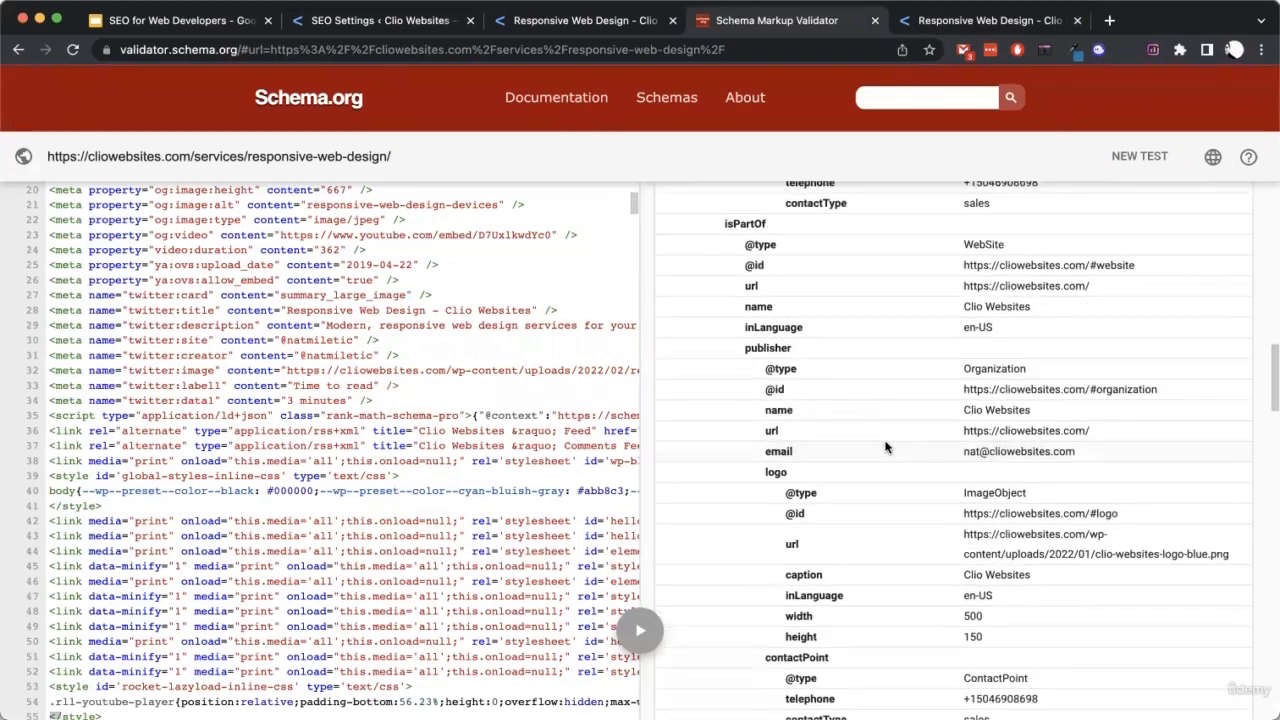
scroll(885, 447, down, 8)
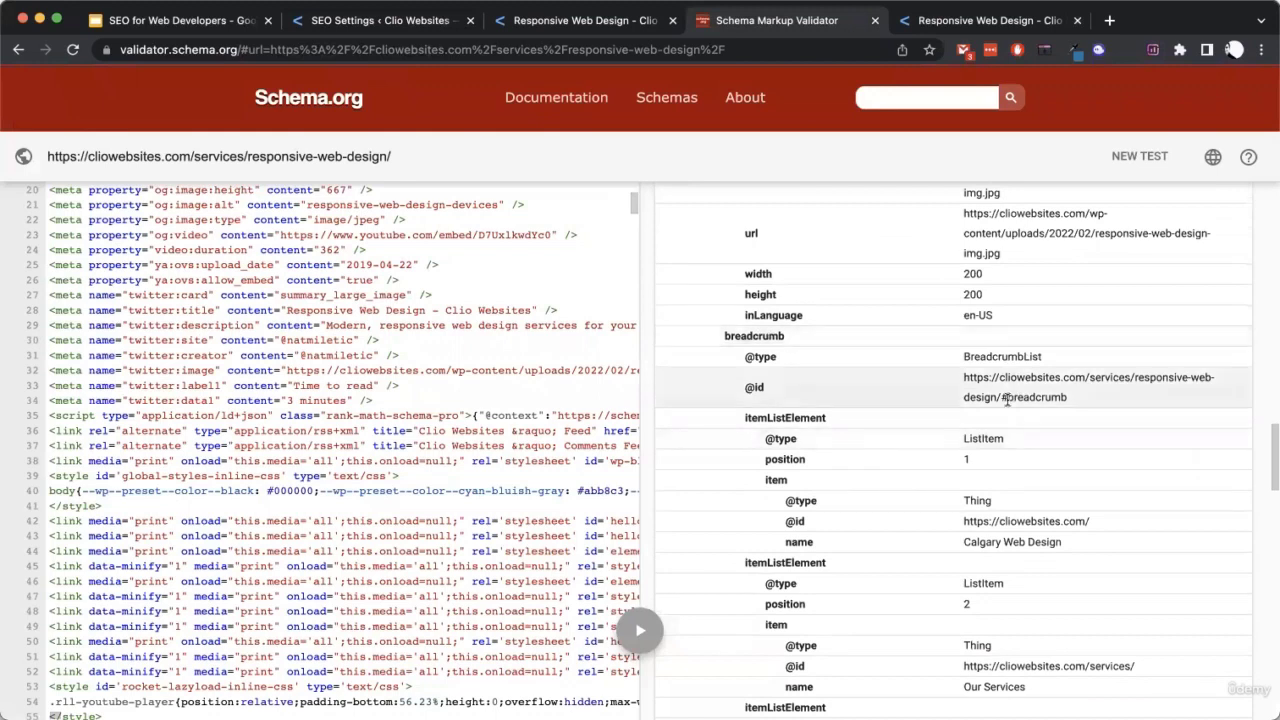
scroll(1006, 410, down, 2)
scroll(1010, 438, up, 2)
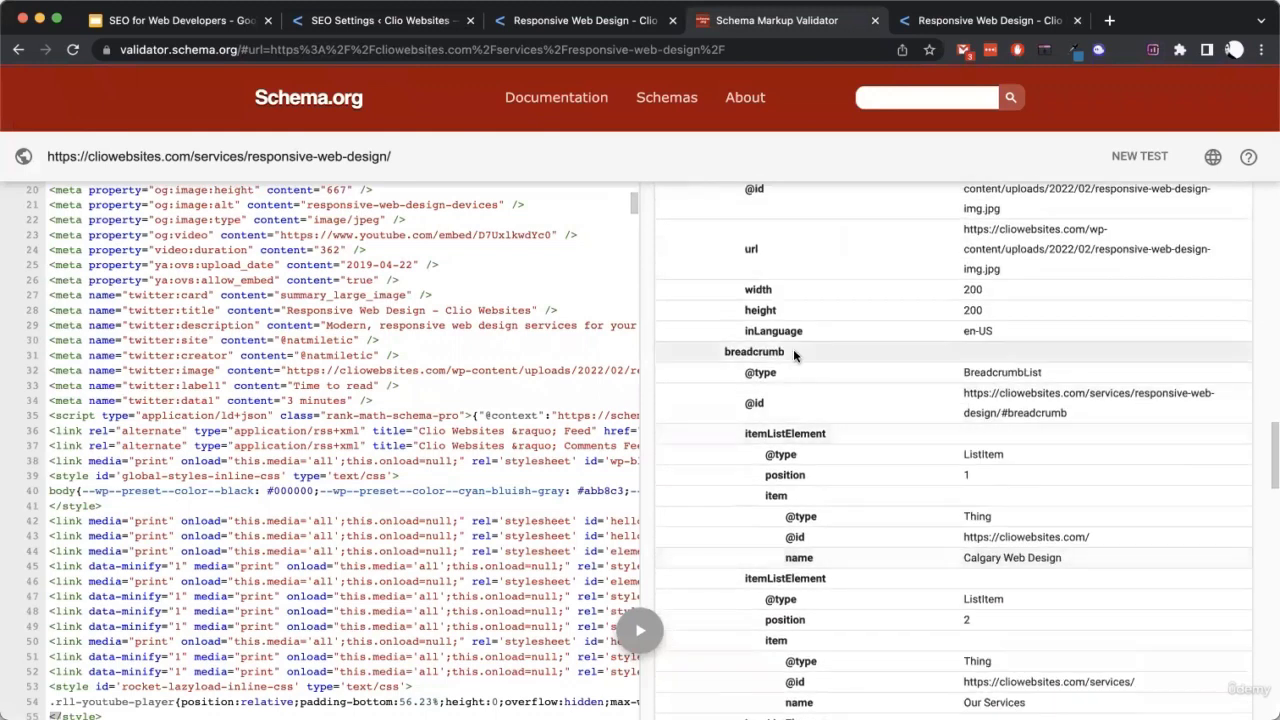
scroll(866, 405, up, 15)
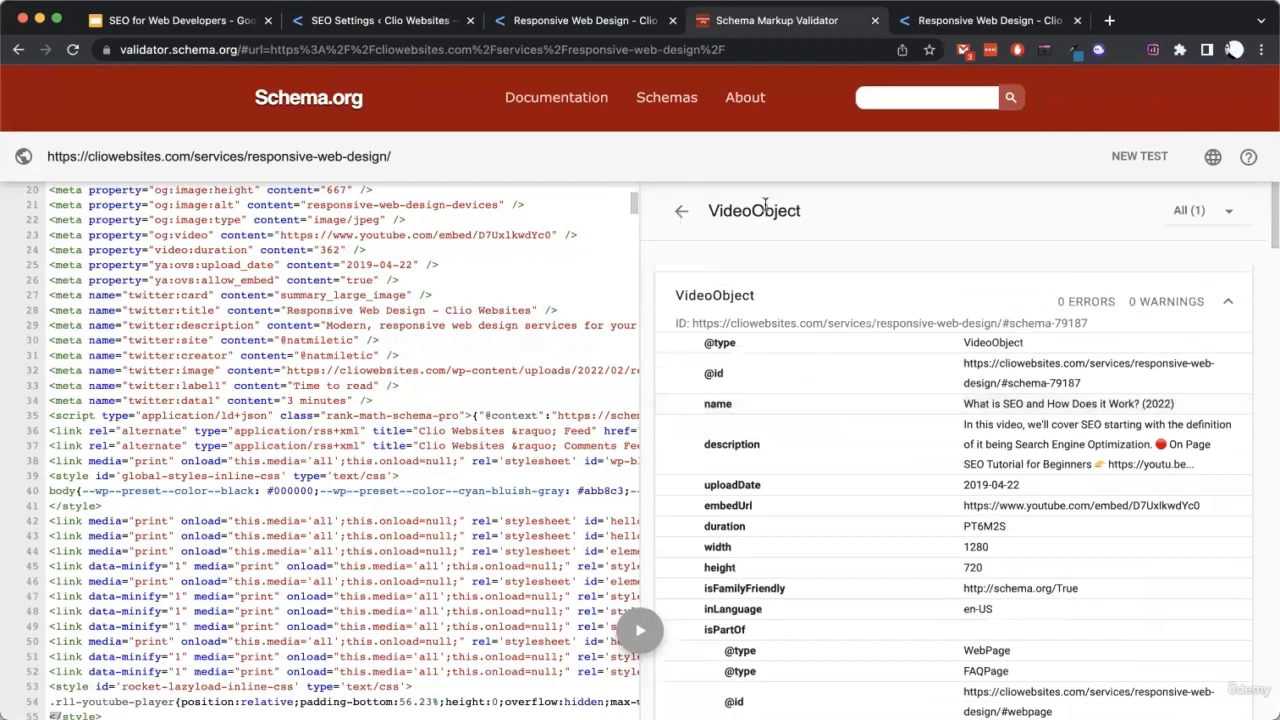
Review the BreadcrumbList entries nested in the VideoObject schema, and return to the list of detected items
scroll(988, 328, down, 10)
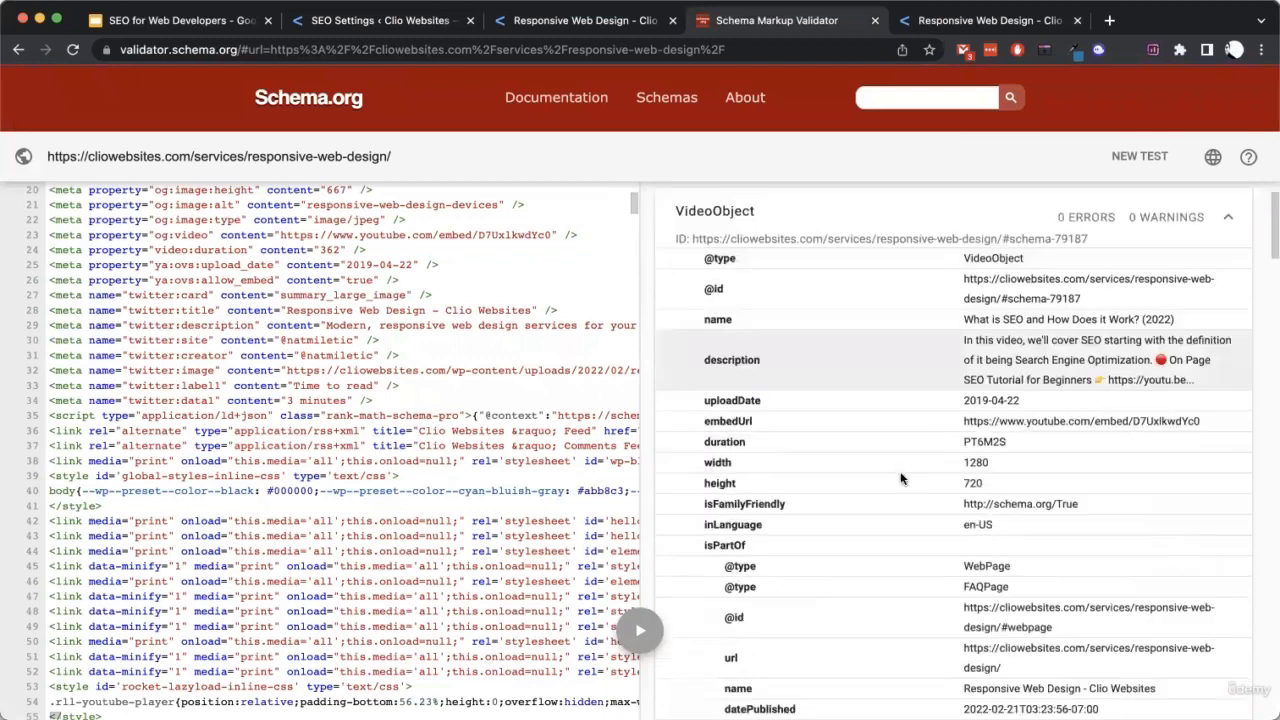
scroll(870, 470, down, 10)
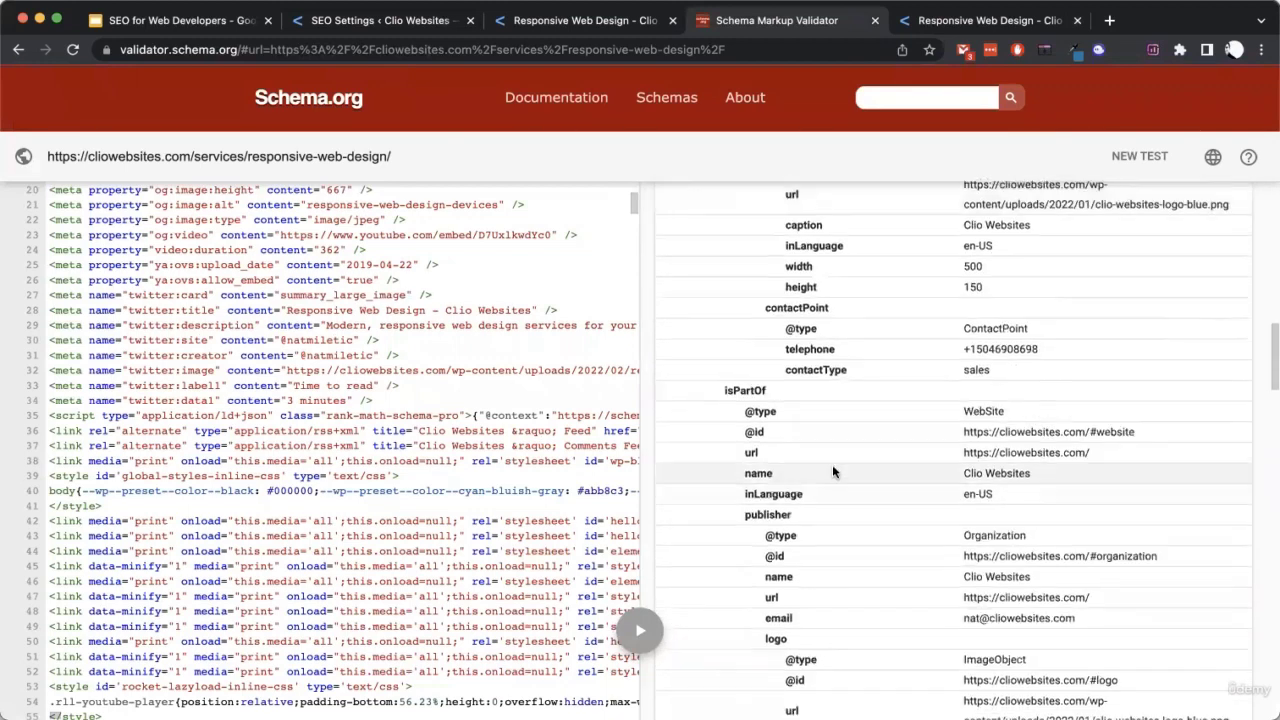
scroll(857, 453, down, 5)
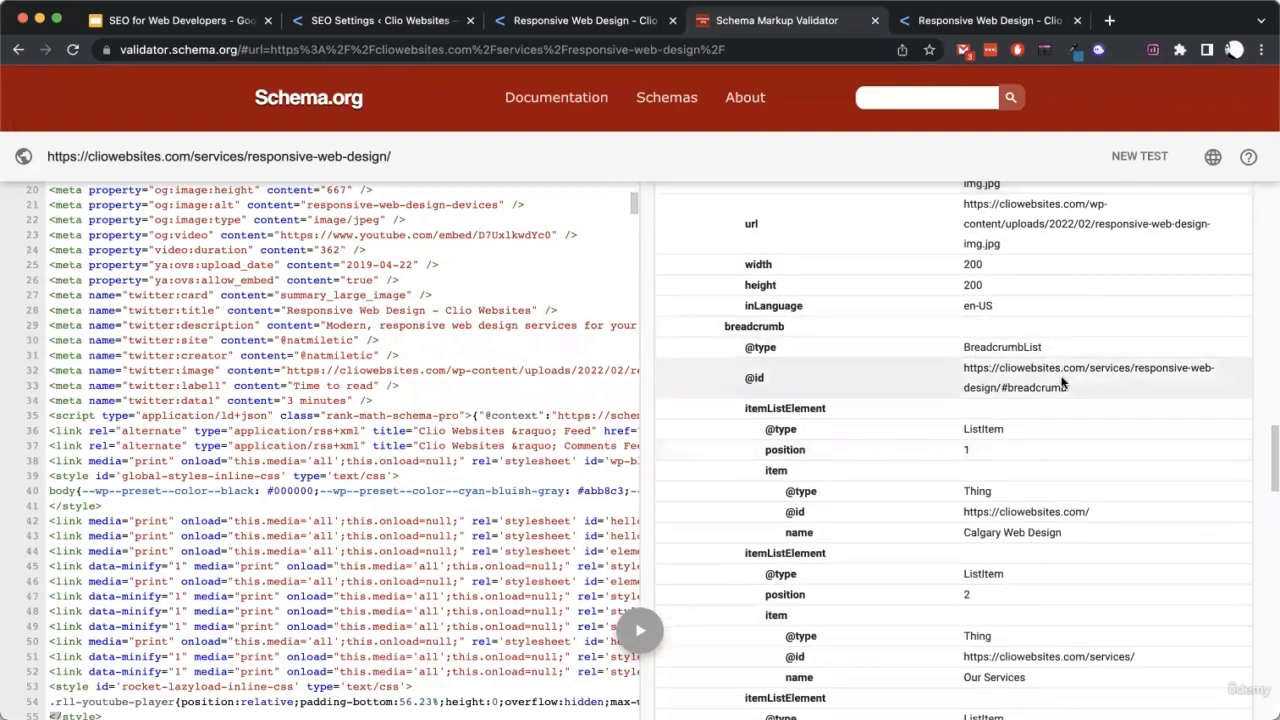
scroll(947, 435, down, 3)
scroll(947, 435, down, 5)
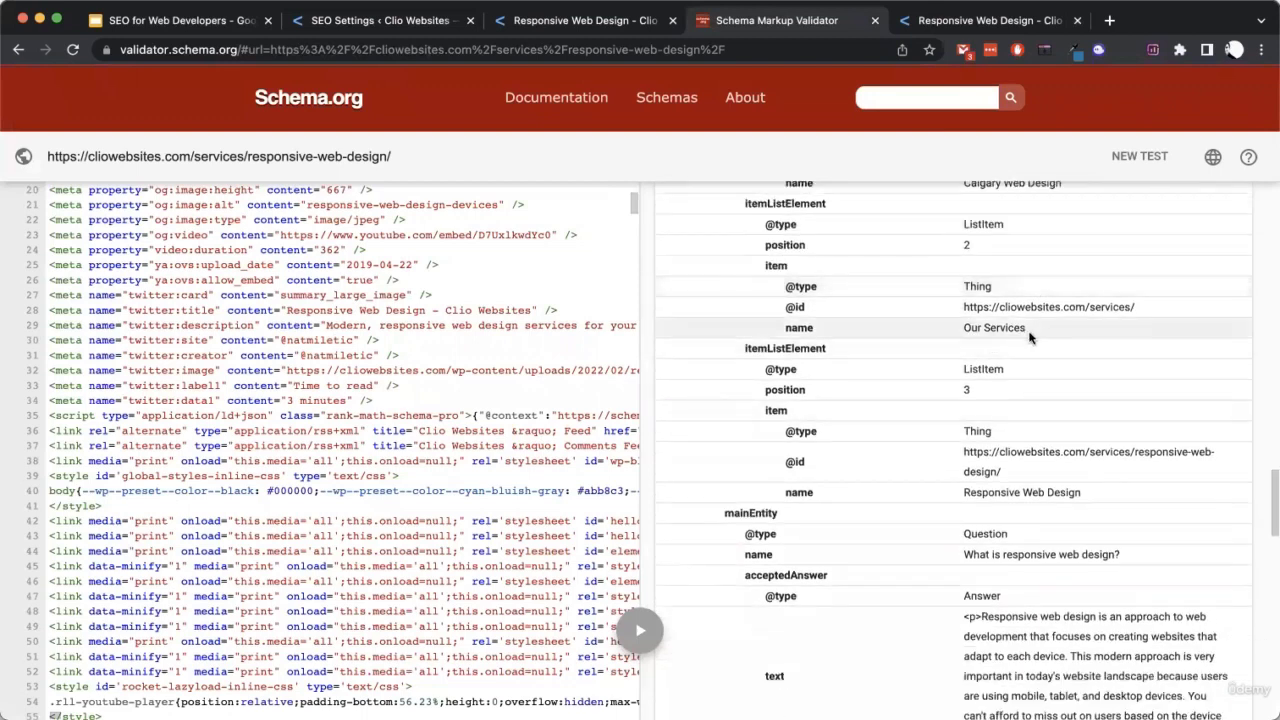
scroll(1050, 490, up, 20)
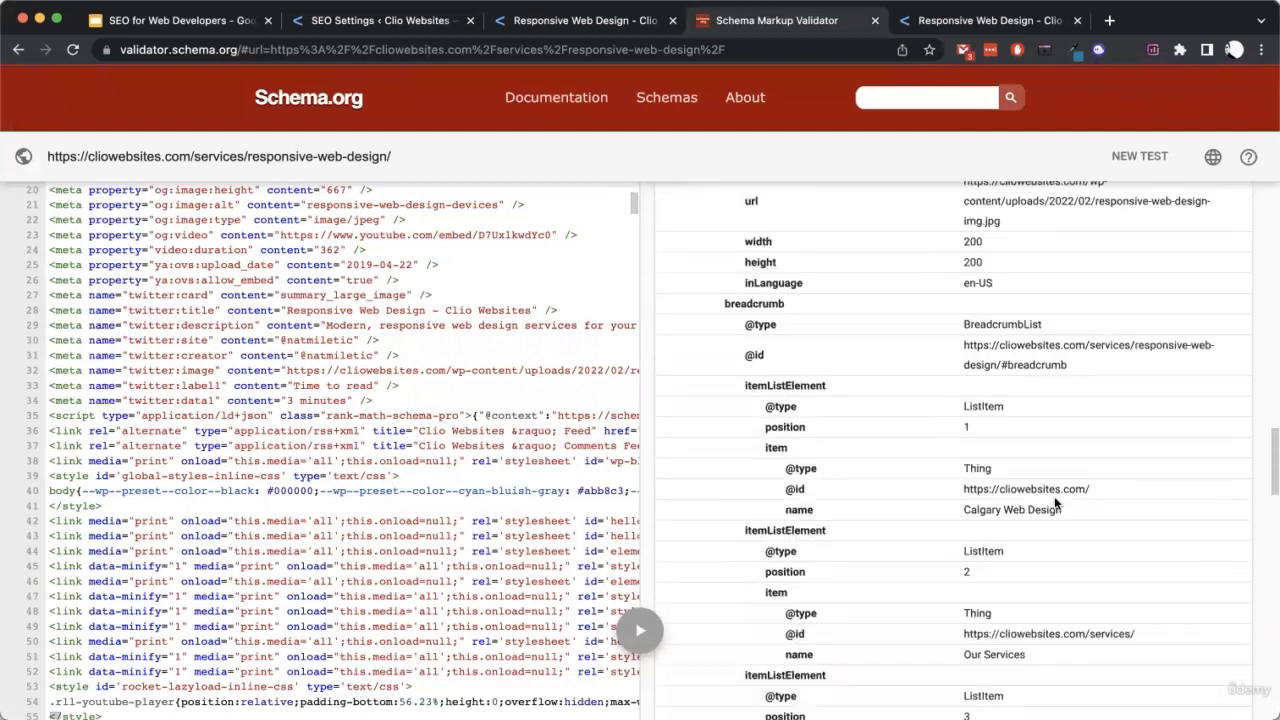
click(681, 211)
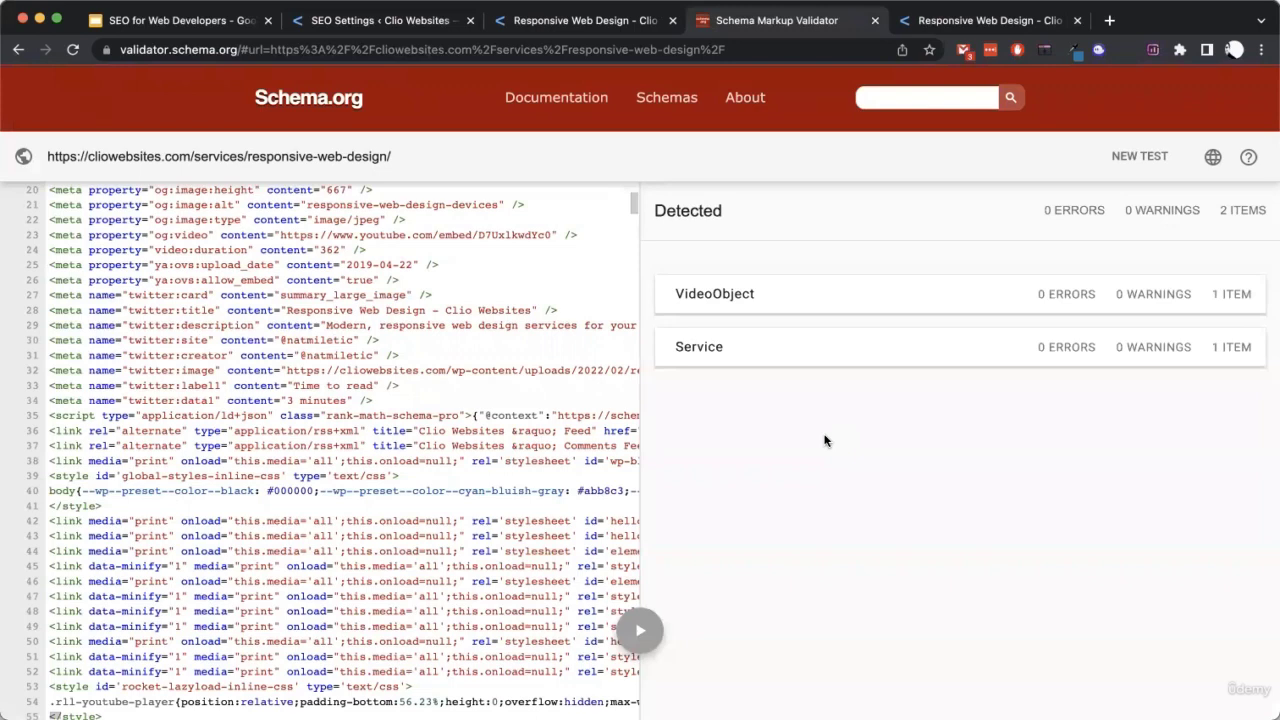
Revisit the Rank Math breadcrumb settings, and switch to the SEO Plugins - Key Takeaways slide in Google Slides
click(447, 24)
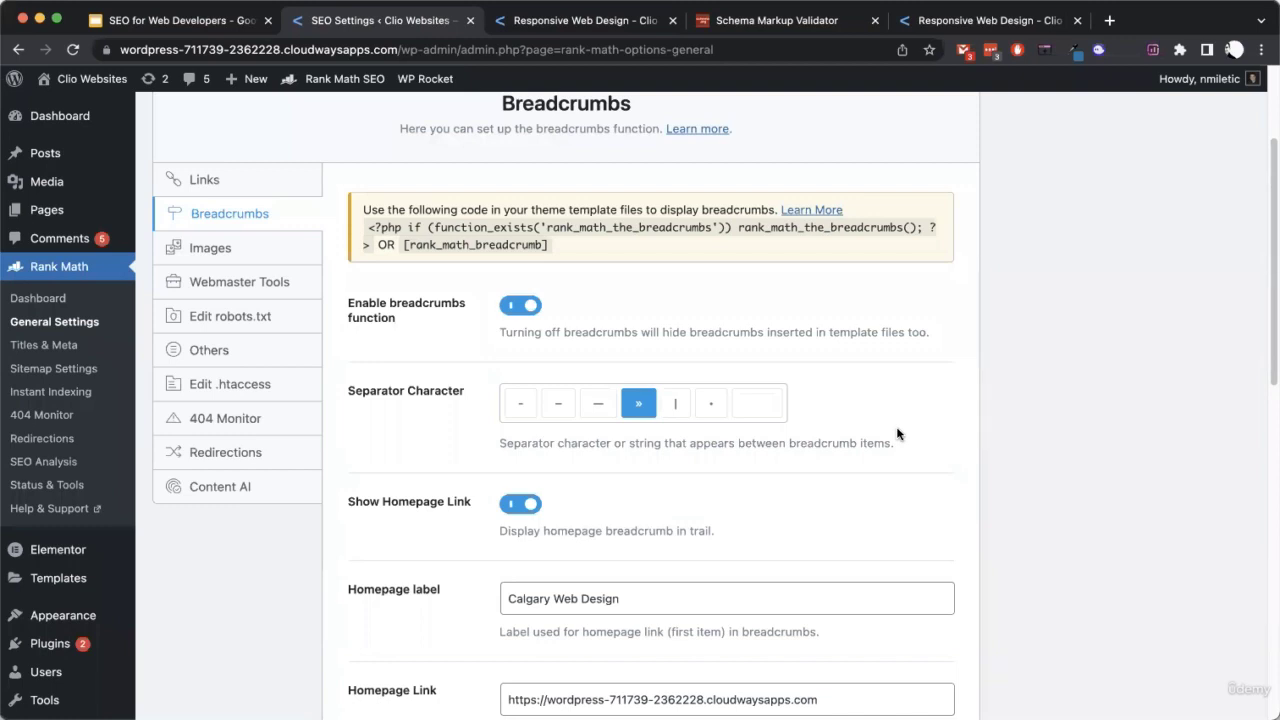
click(219, 16)
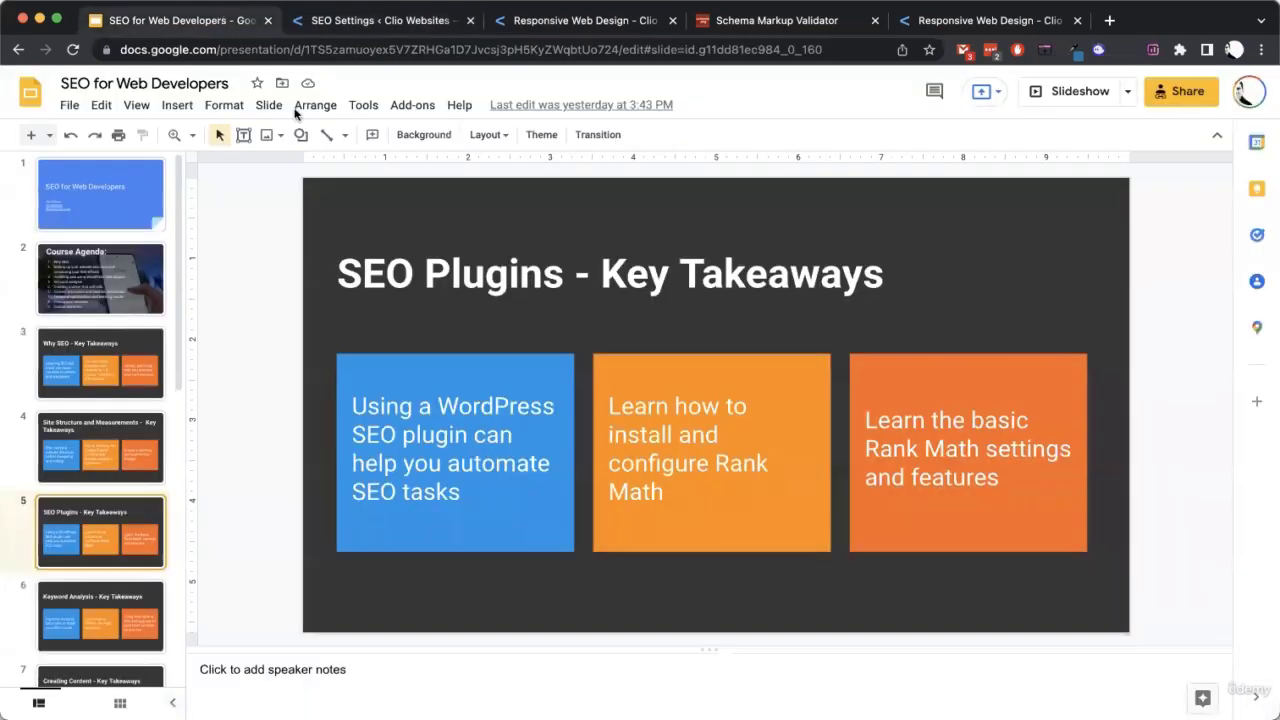